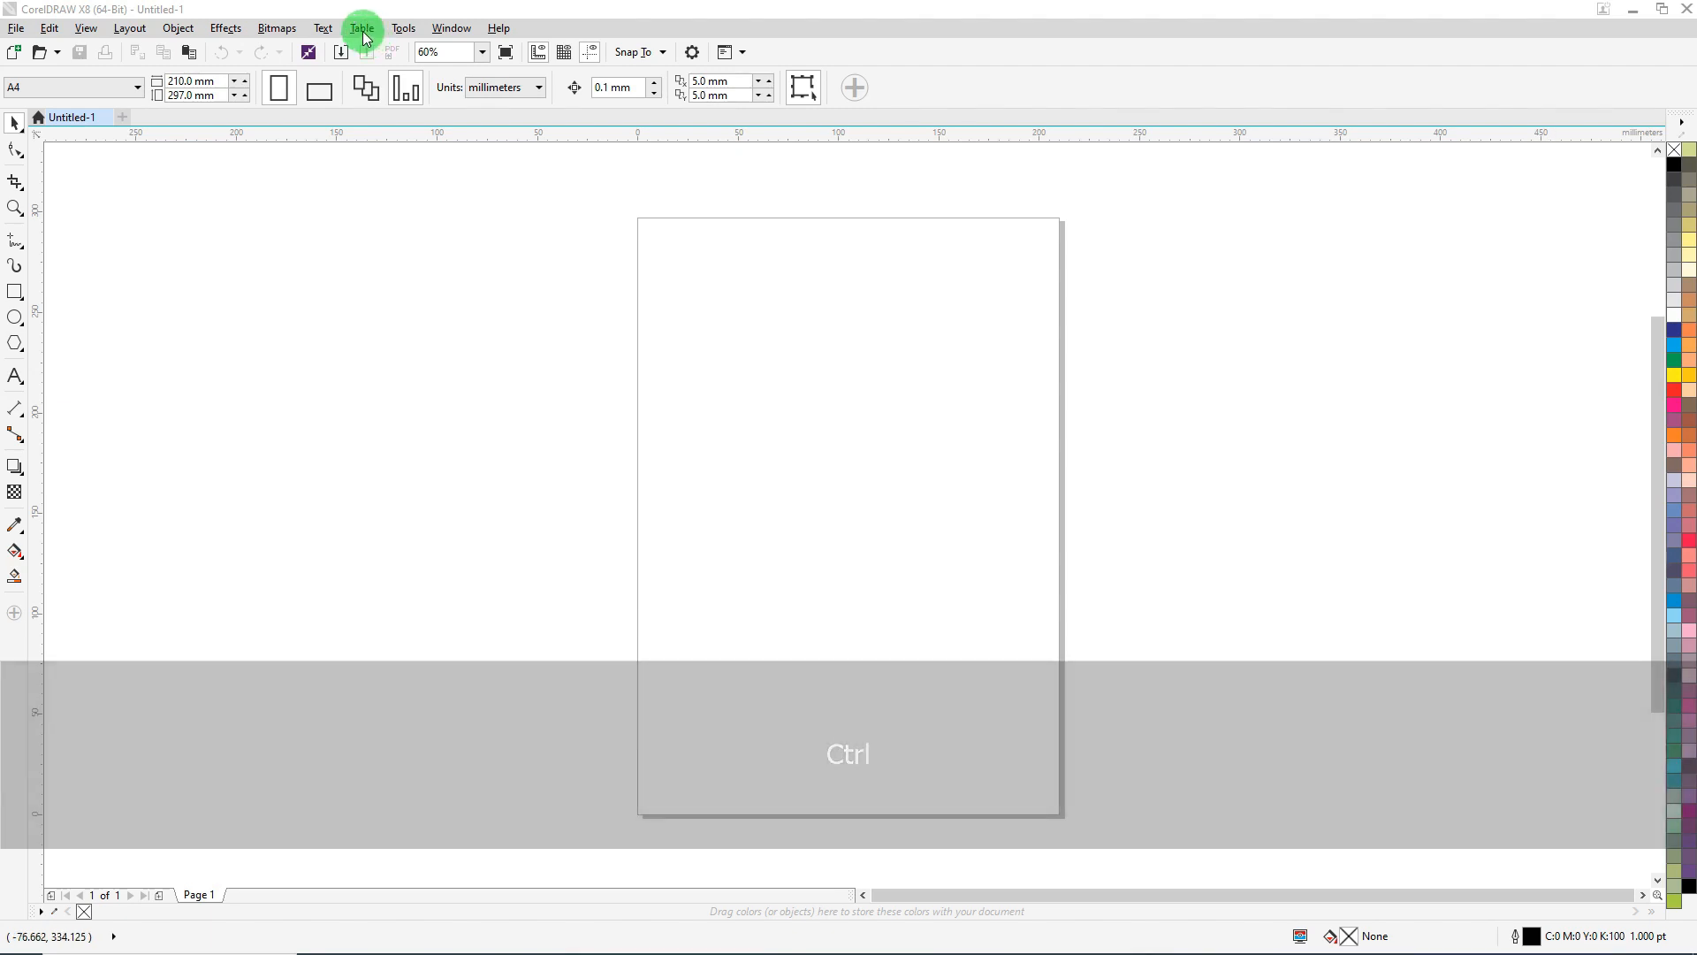
- Show the Insert Character docker, widen it to six glyph columns, and look through the entire Arial font
{"action": "left_click", "coordinate": [322, 26]}
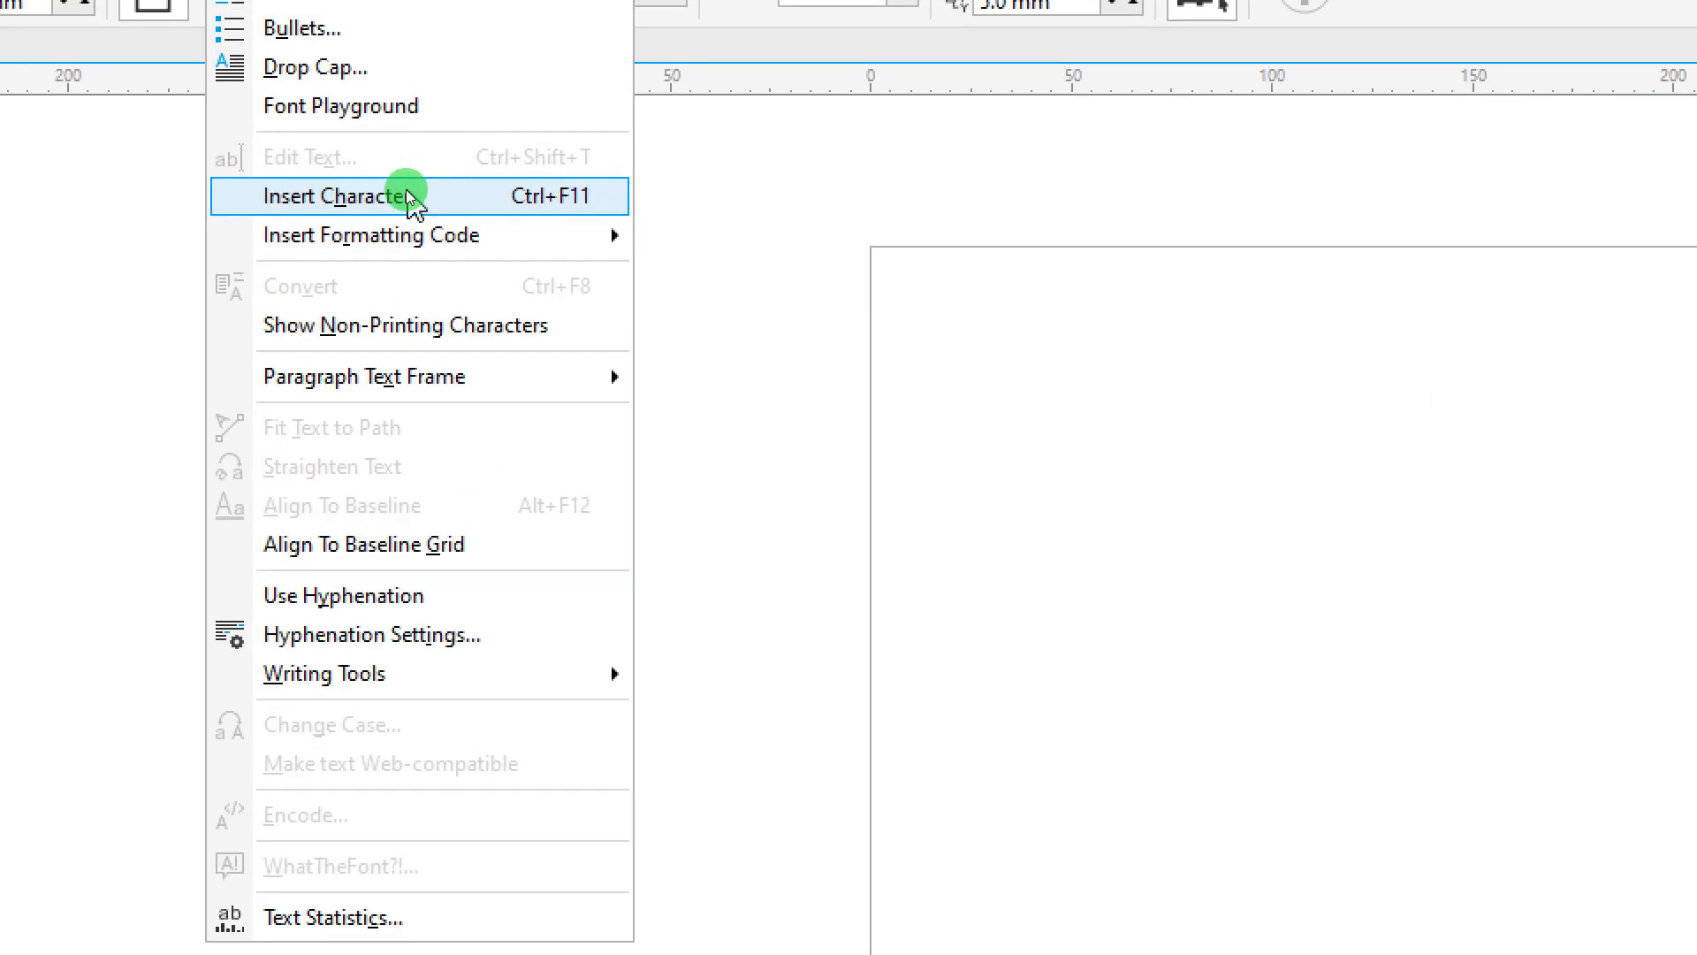
{"action": "left_click", "coordinate": [412, 196]}
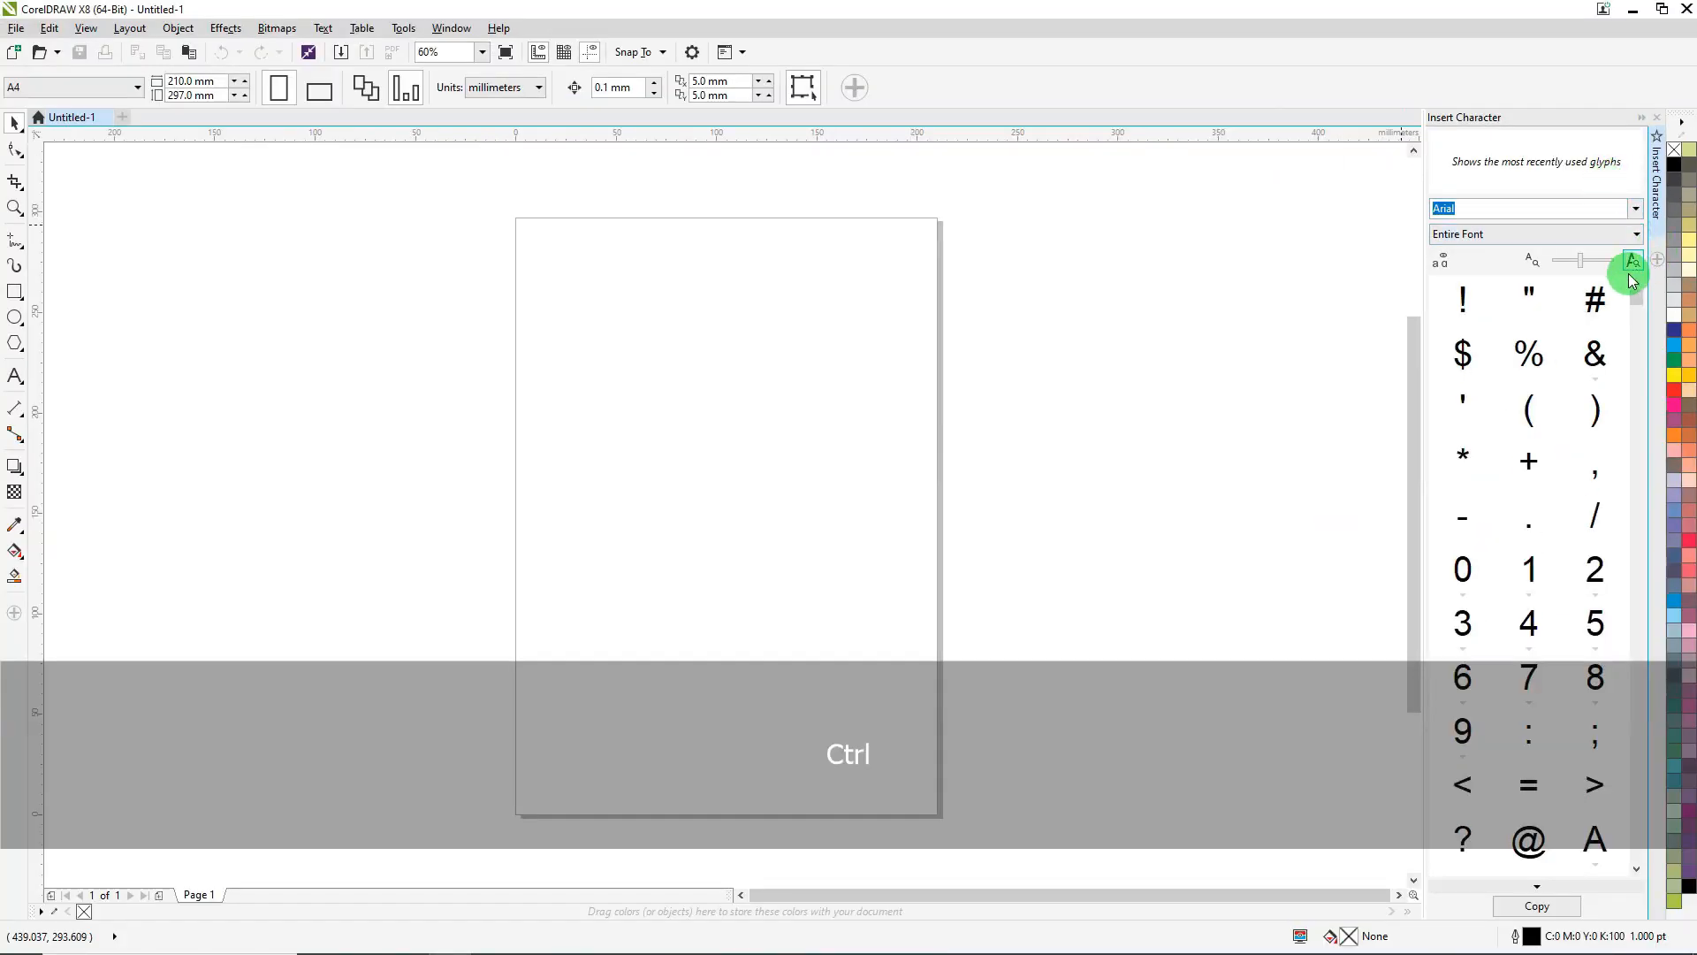
{"action": "left_click_drag", "start_coordinate": [1423, 294], "coordinate": [1270, 277]}
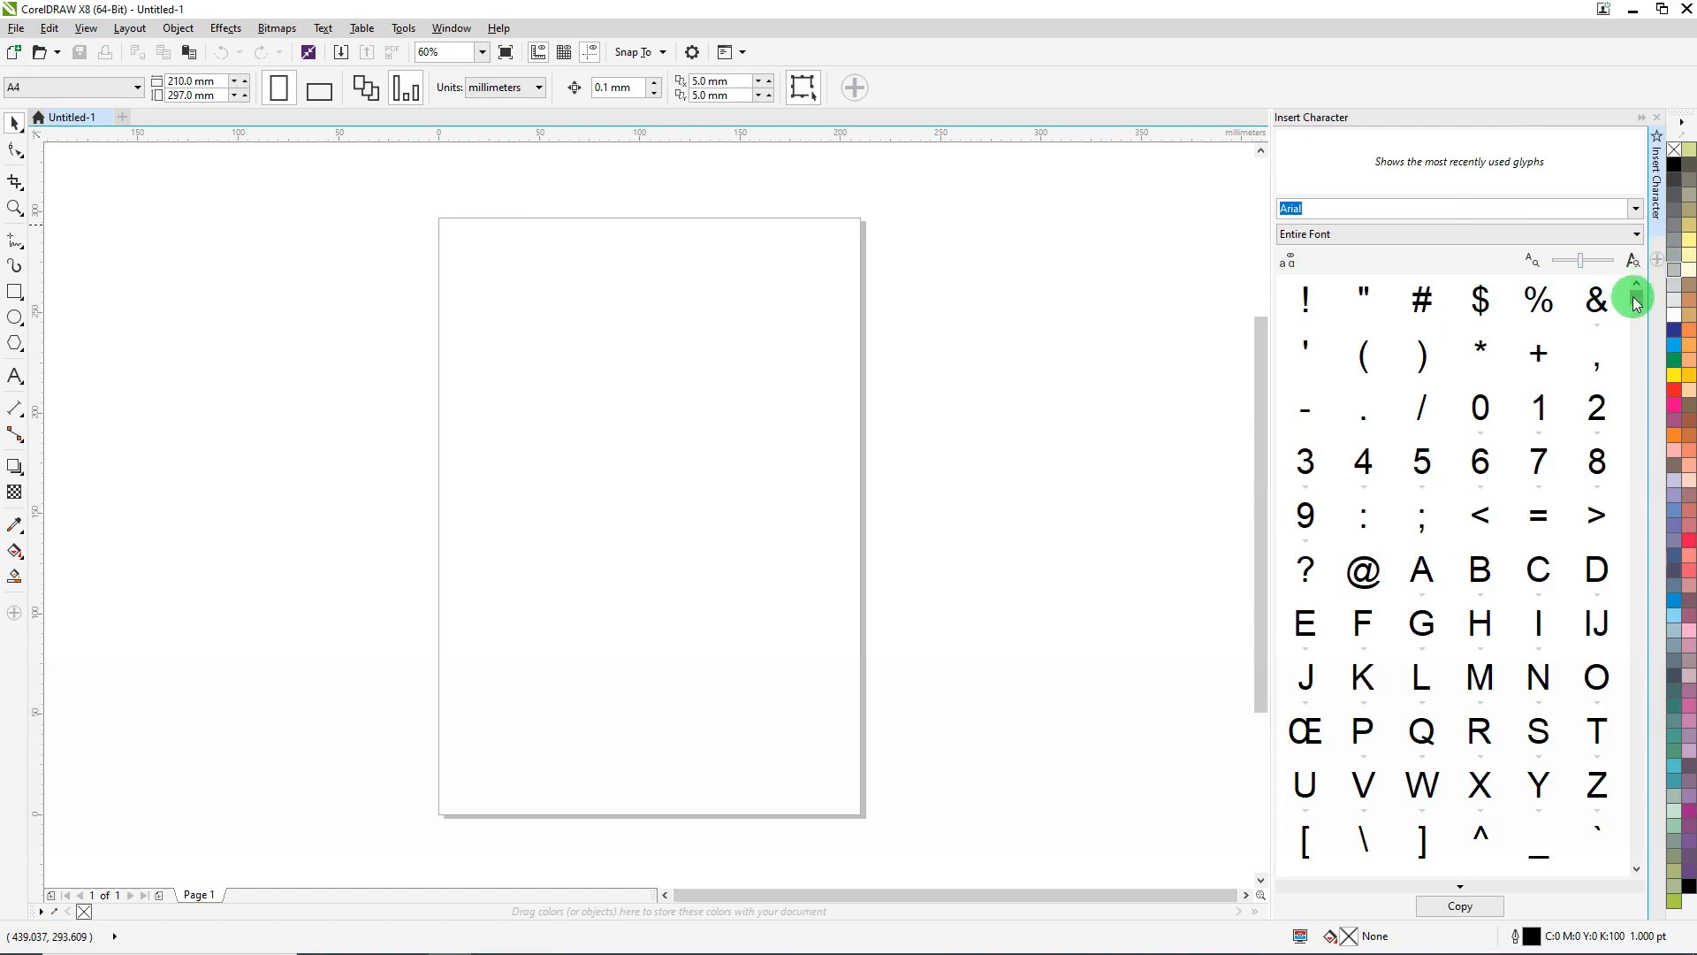
{"action": "left_click_drag", "start_coordinate": [1631, 295], "coordinate": [1651, 756]}
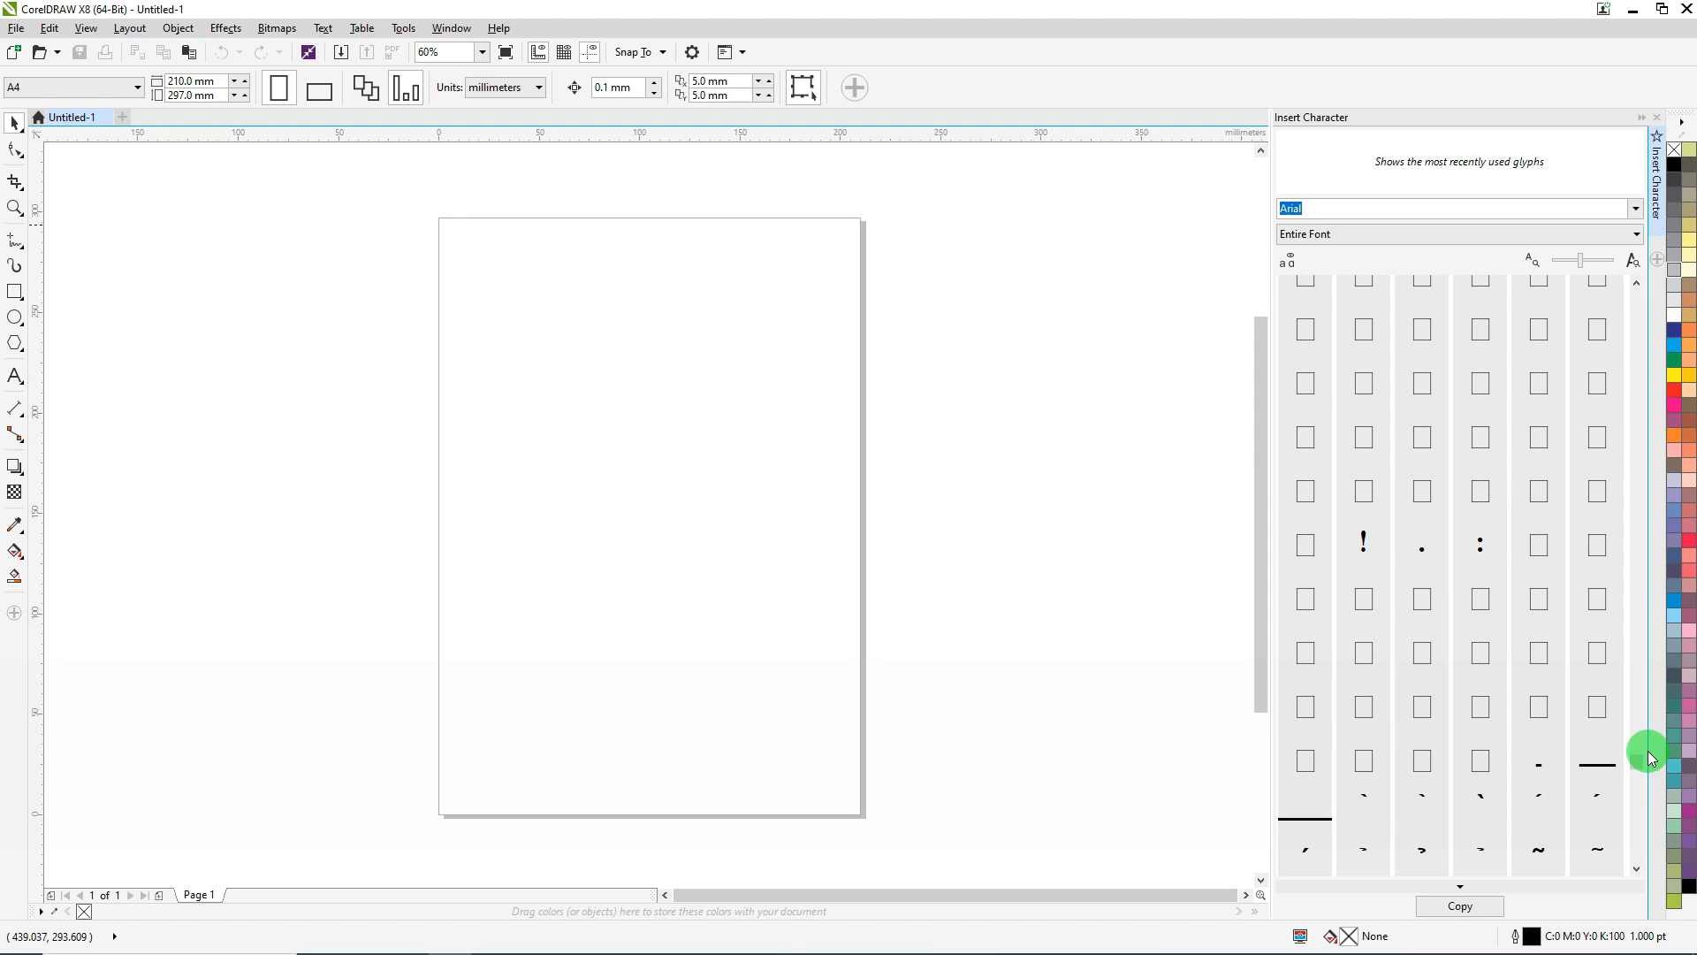
{"action": "left_click_drag", "start_coordinate": [1645, 766], "coordinate": [1636, 294]}
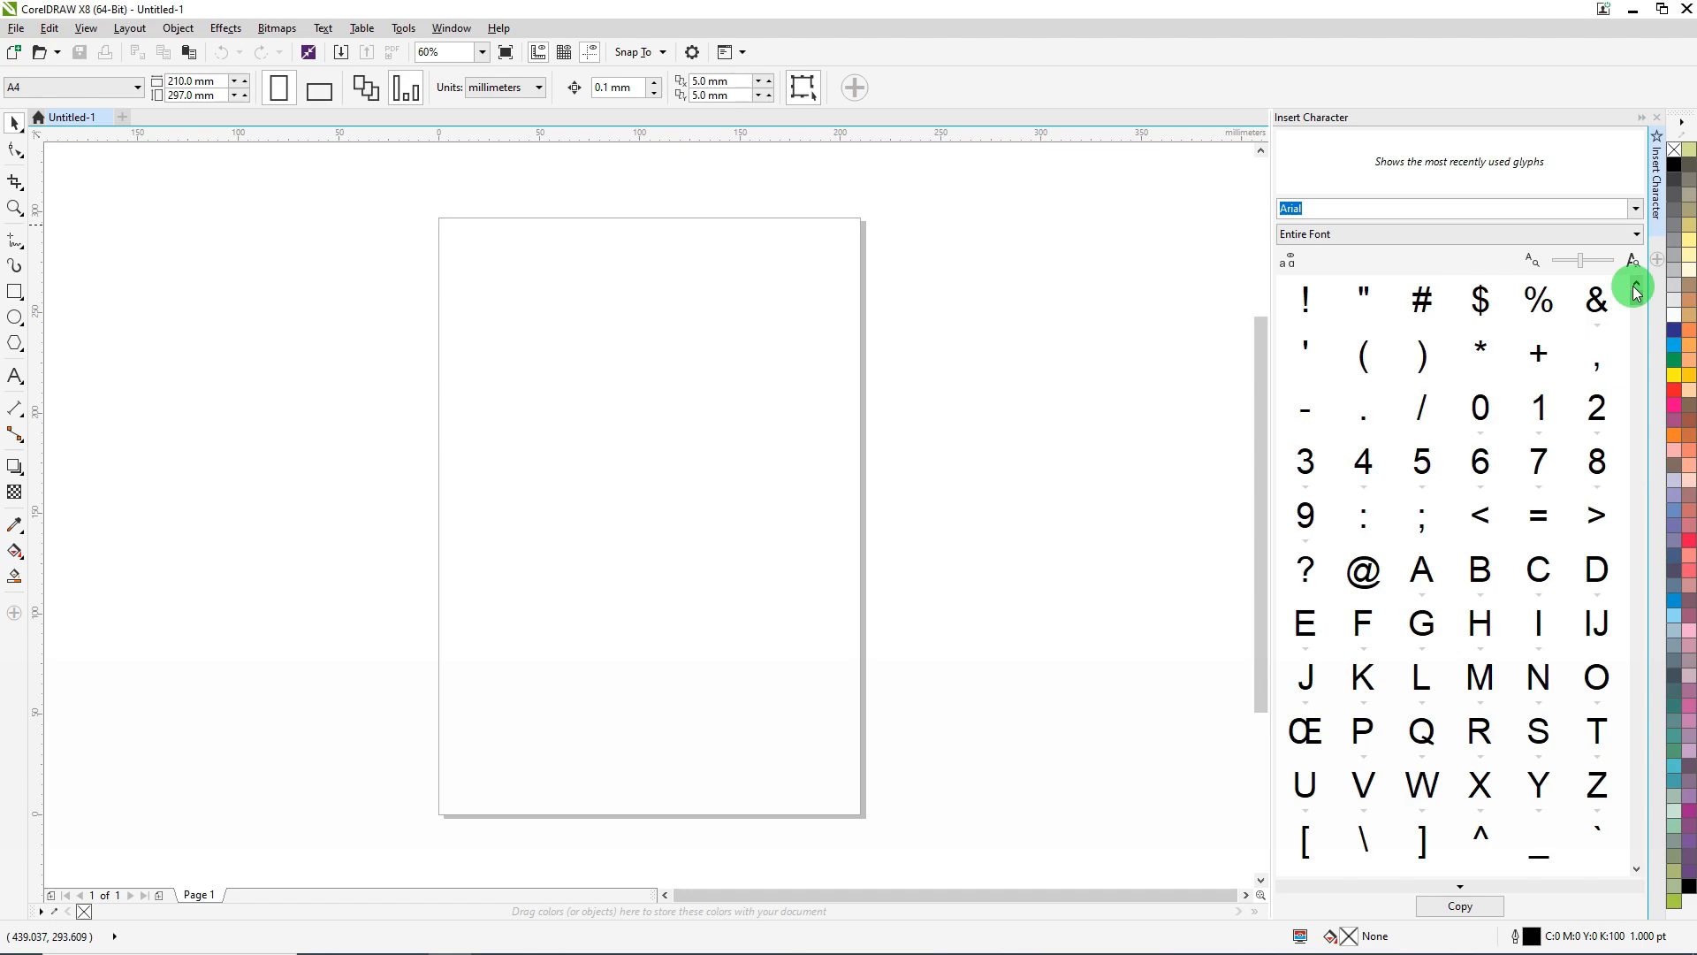
- Filter the Arial glyph list to show only Currency characters instead of the entire font
{"action": "key", "text": "ctrl+4"}
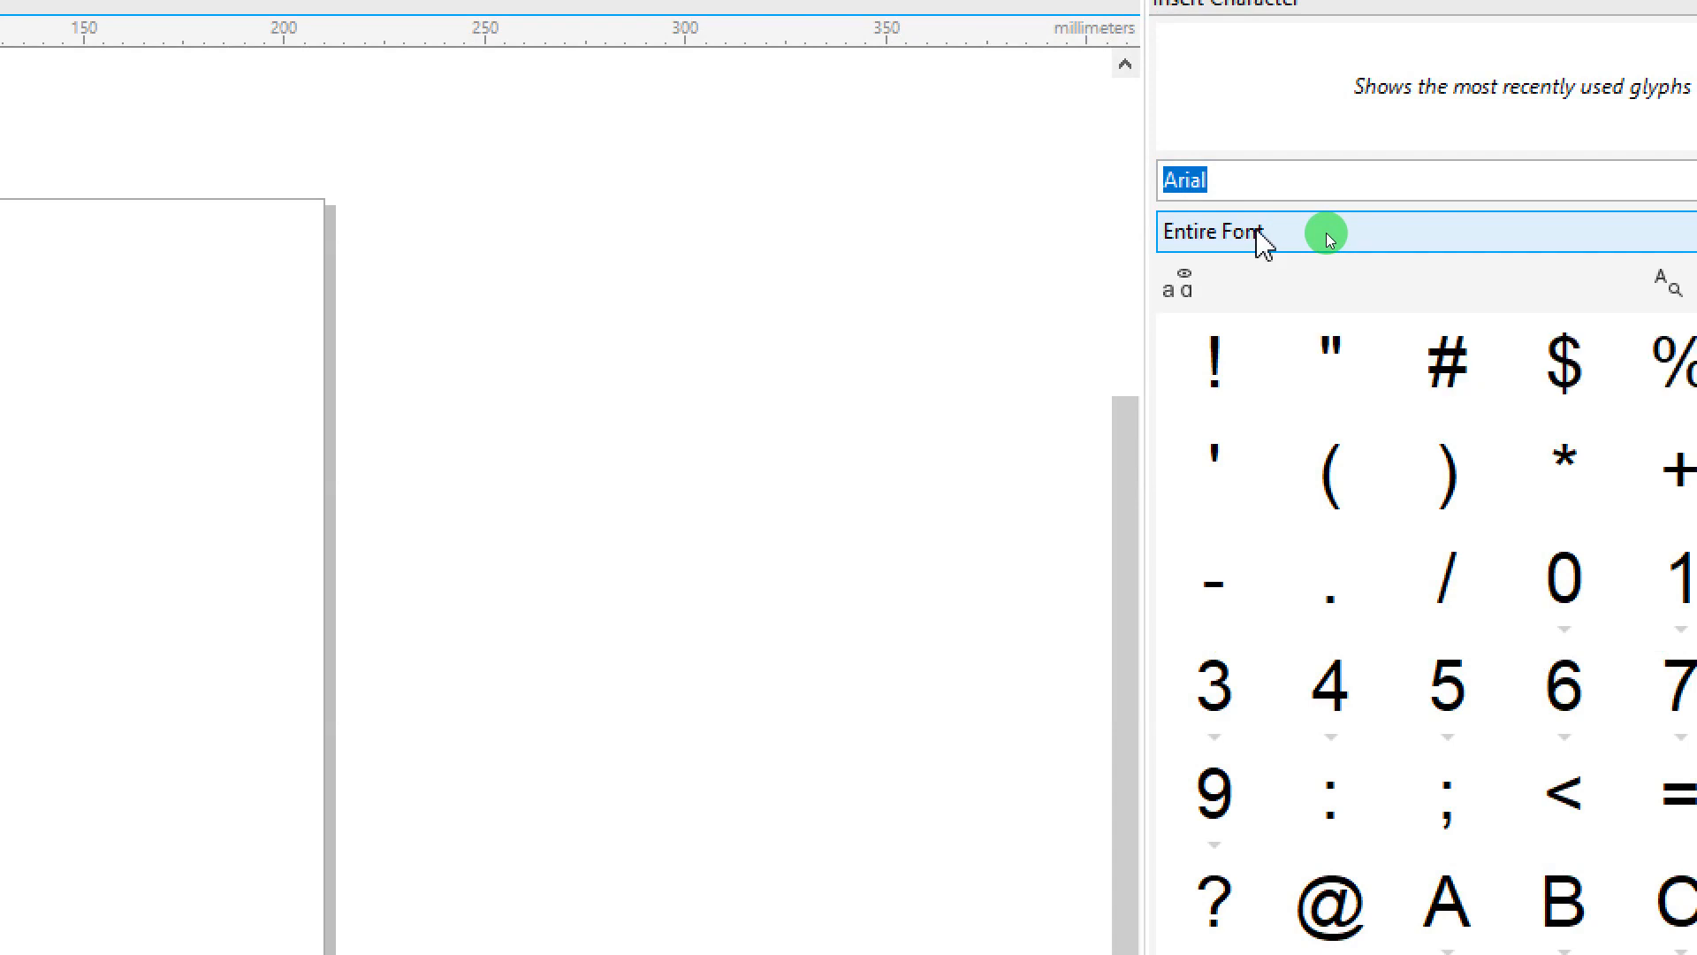
{"action": "left_click", "coordinate": [1261, 234]}
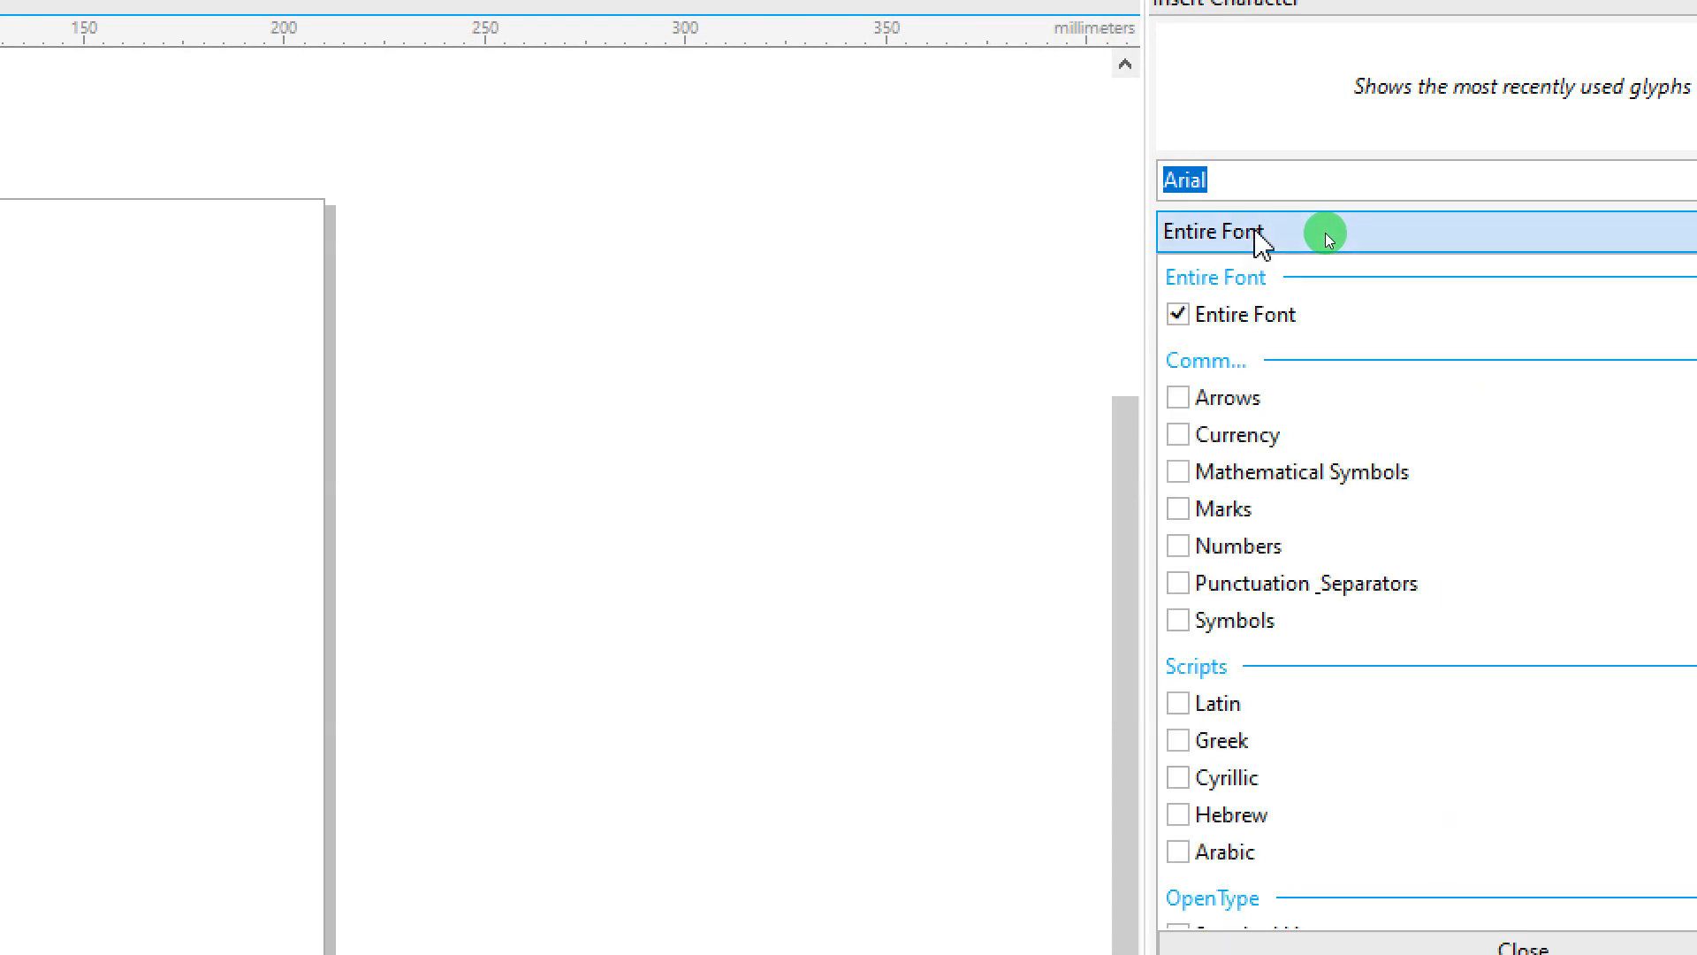
{"action": "left_click", "coordinate": [1224, 439]}
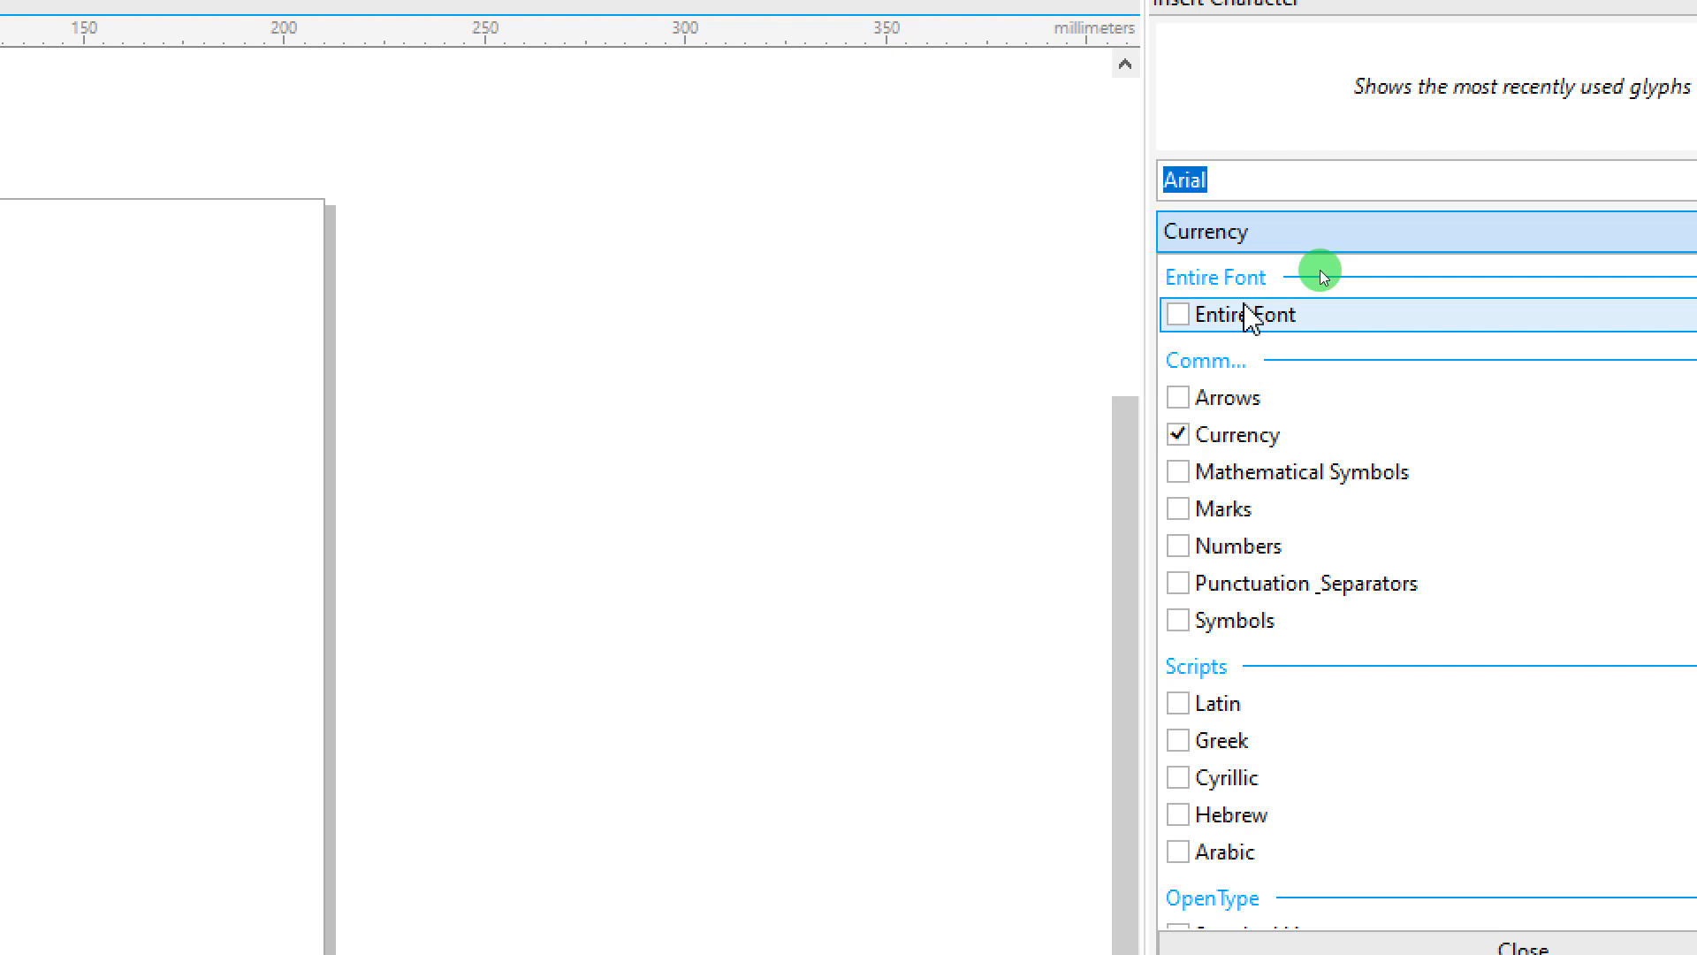
{"action": "key", "text": "ctrl+4"}
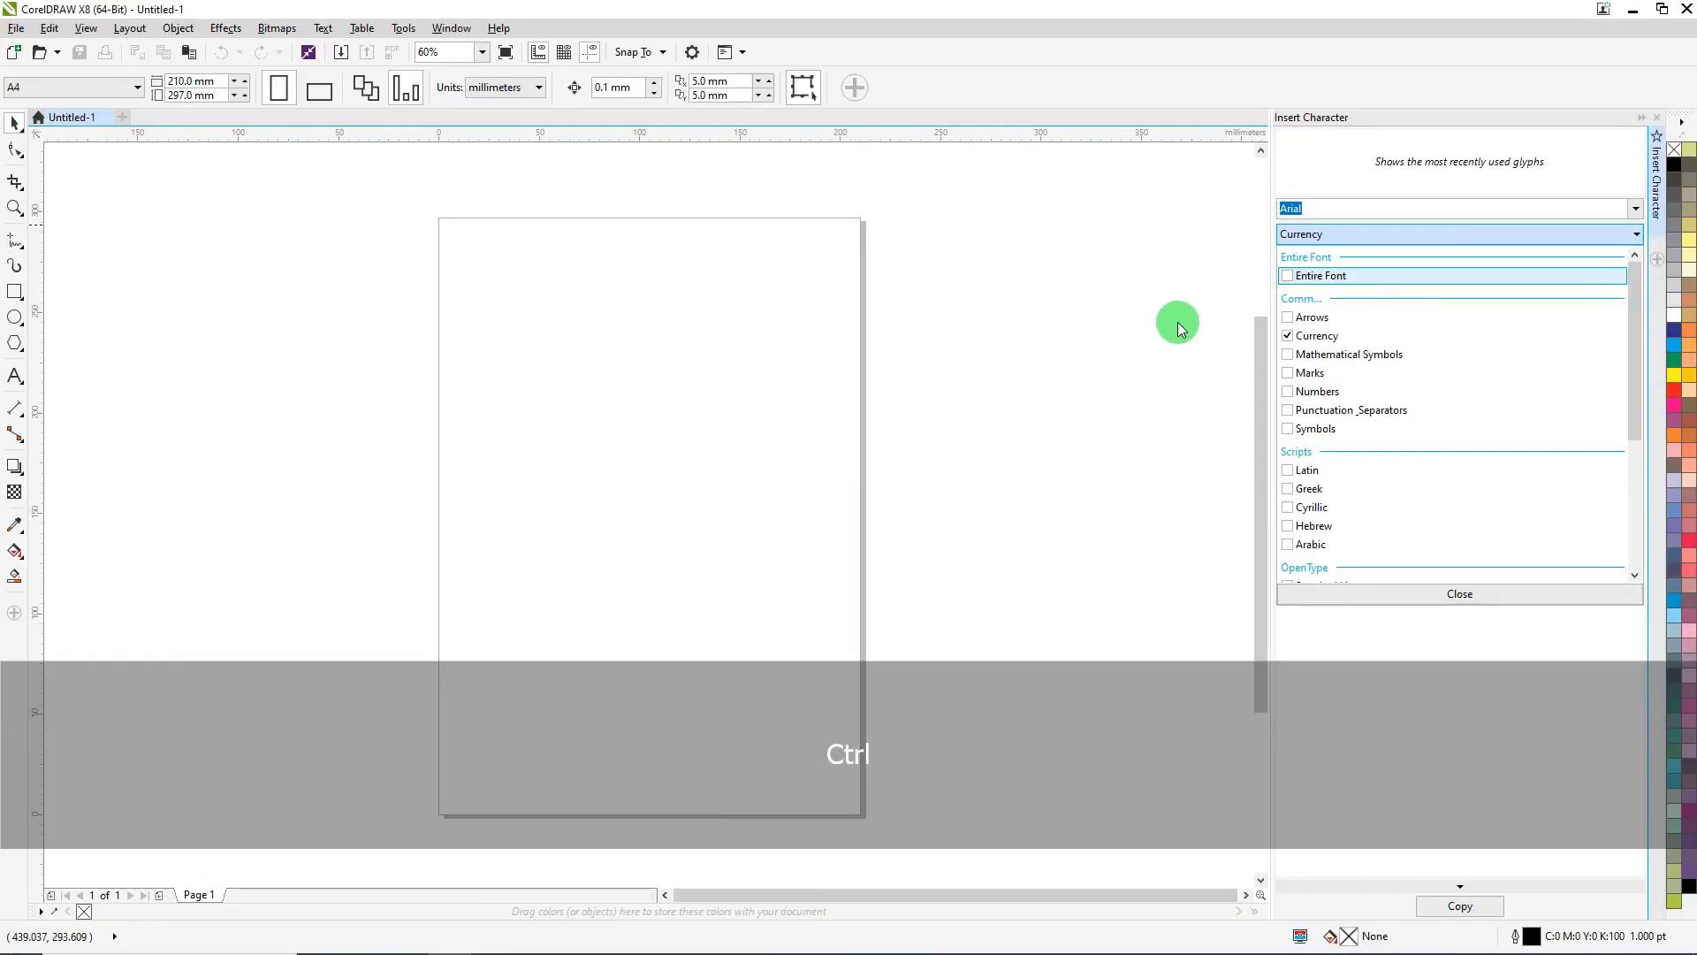
{"action": "left_click", "coordinate": [1177, 321]}
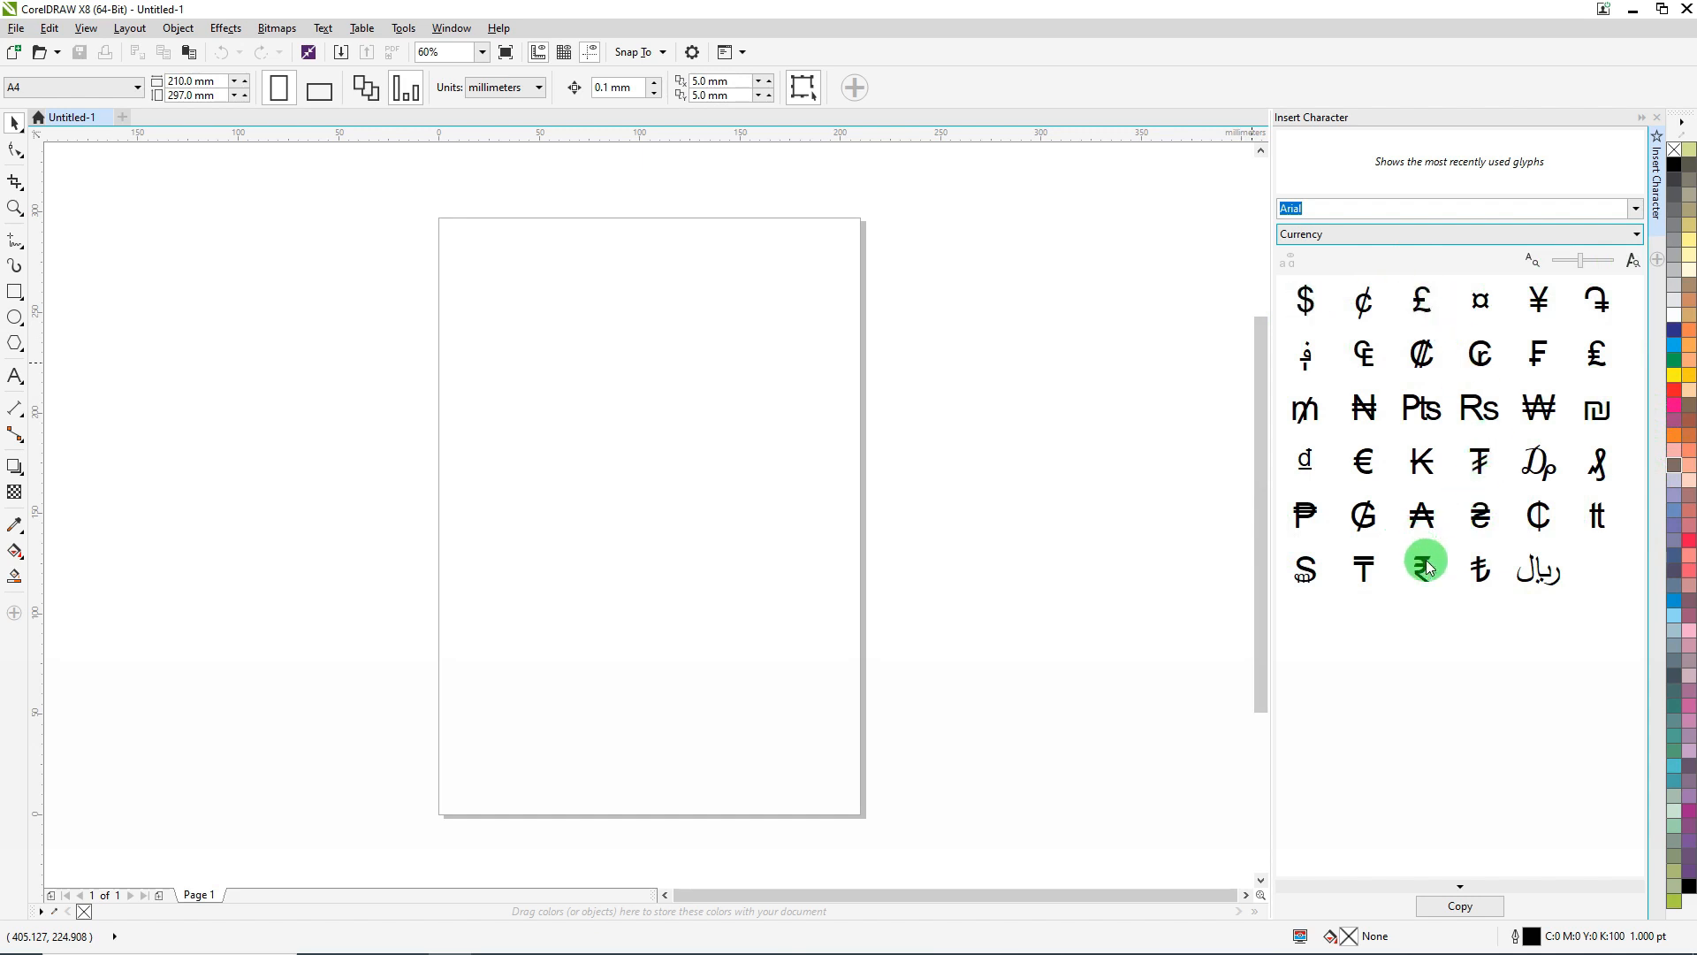
{"action": "key", "text": "ctrl+1"}
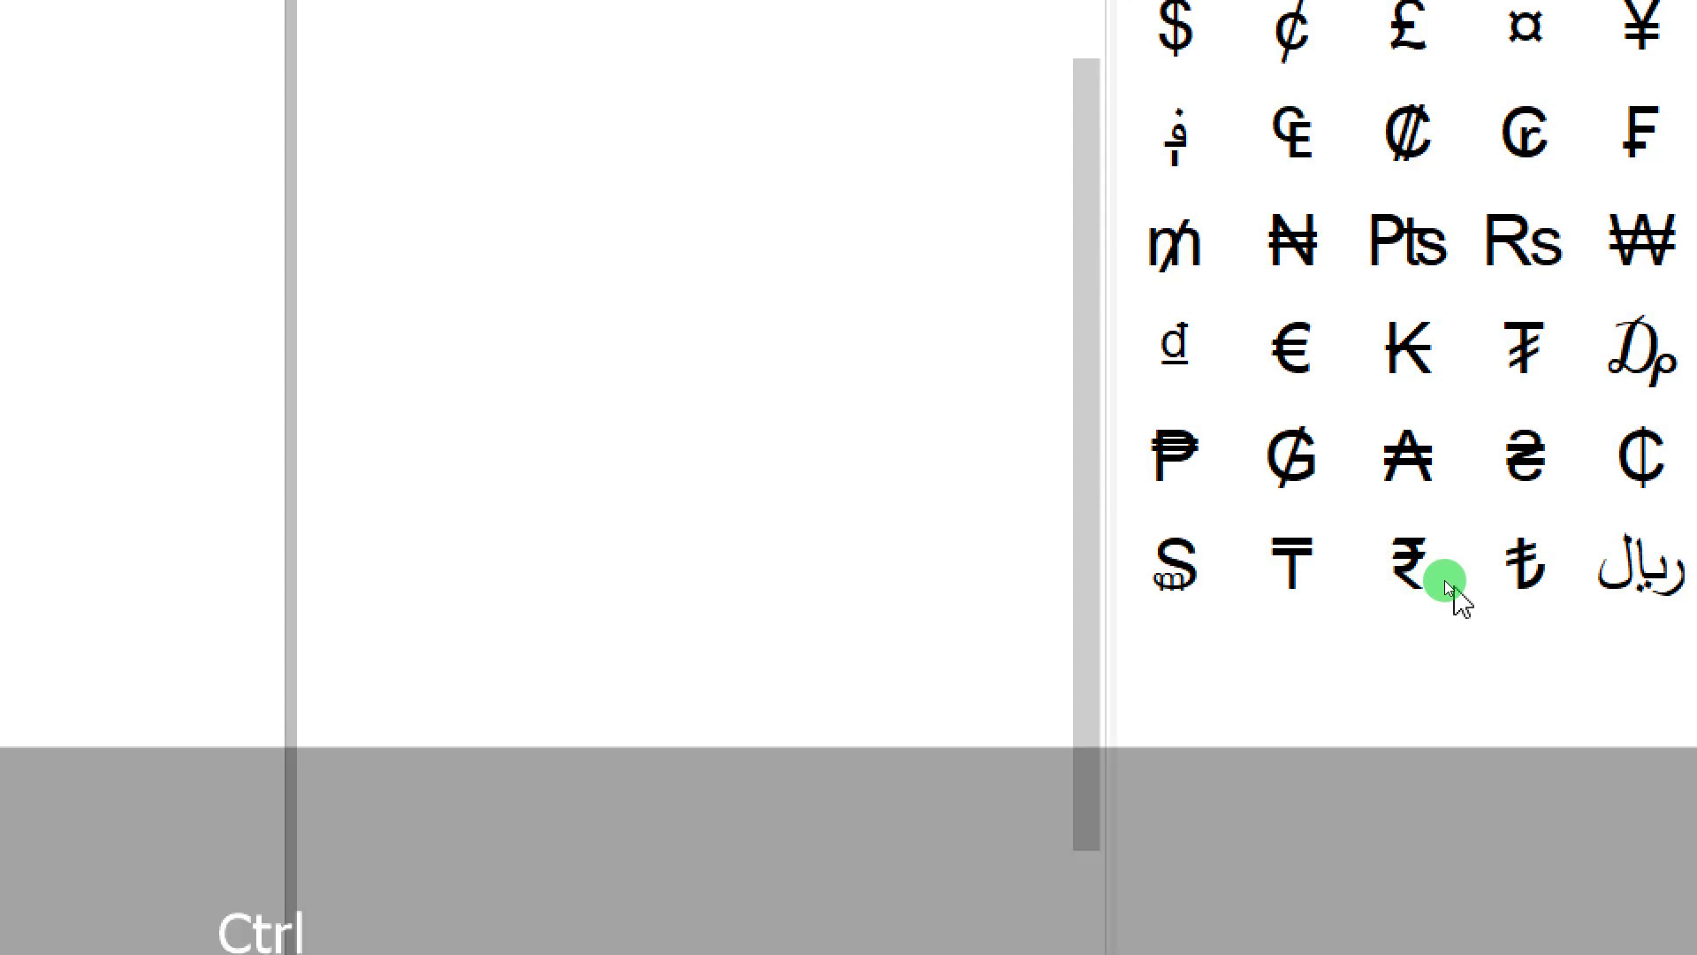
{"action": "key", "text": "ctrl+1"}
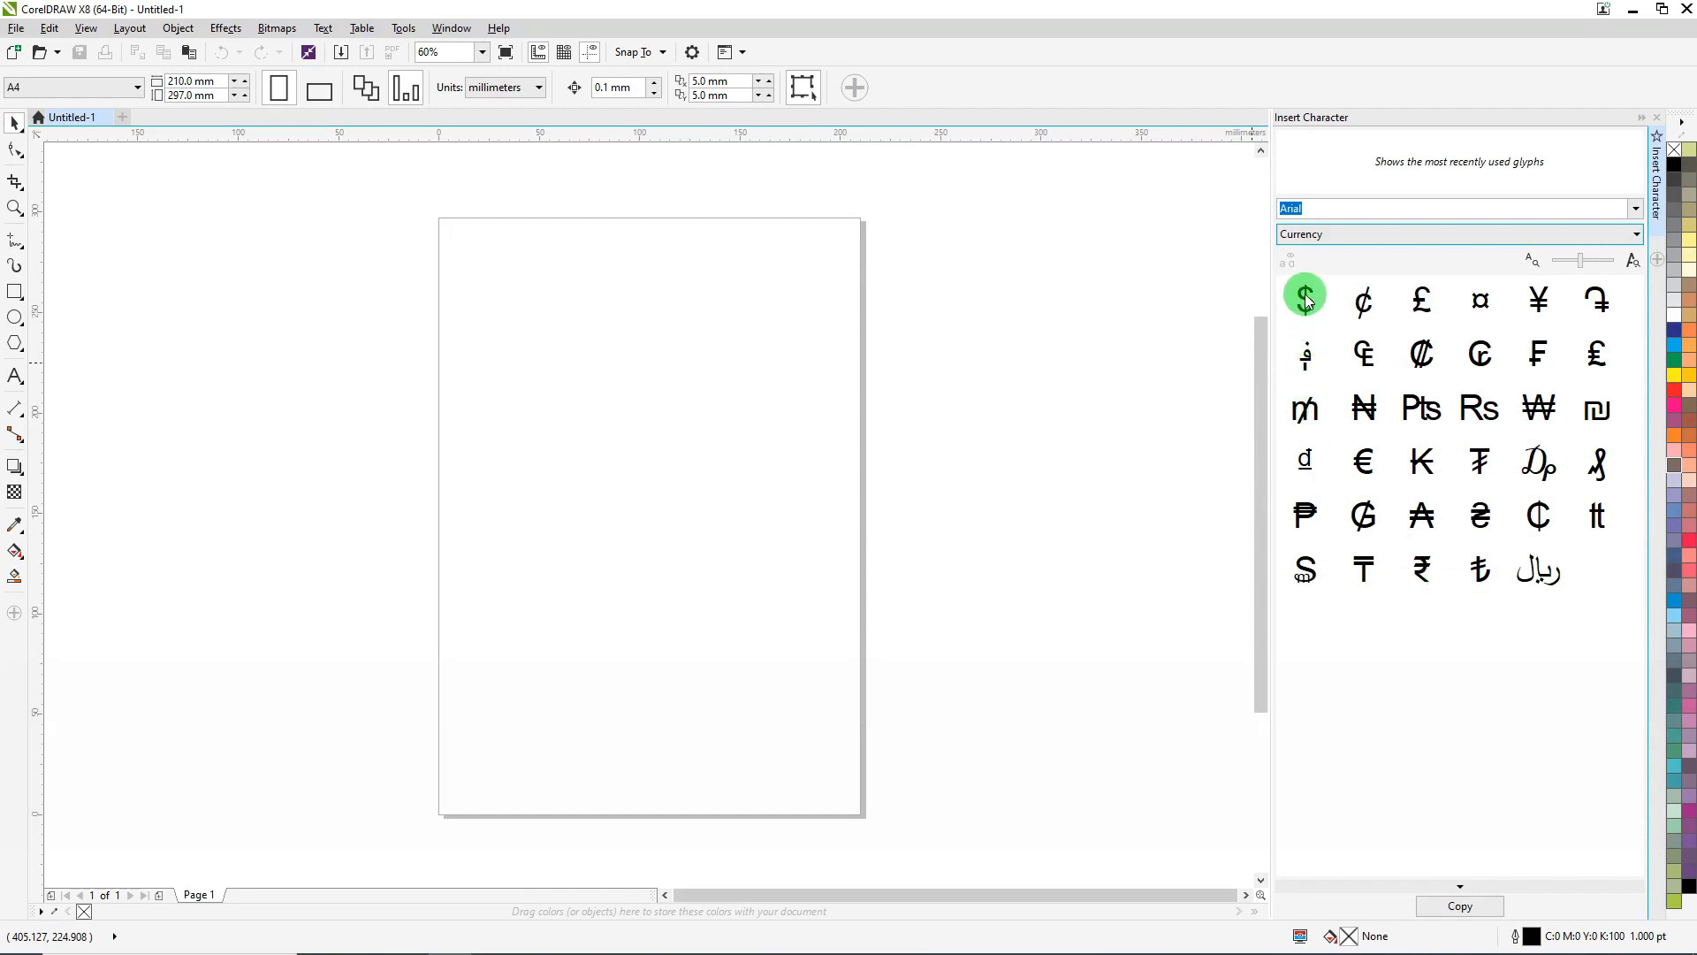
- Place the dollar and cent glyphs on the page and delete them both
{"action": "left_click_drag", "start_coordinate": [1306, 299], "coordinate": [815, 576]}
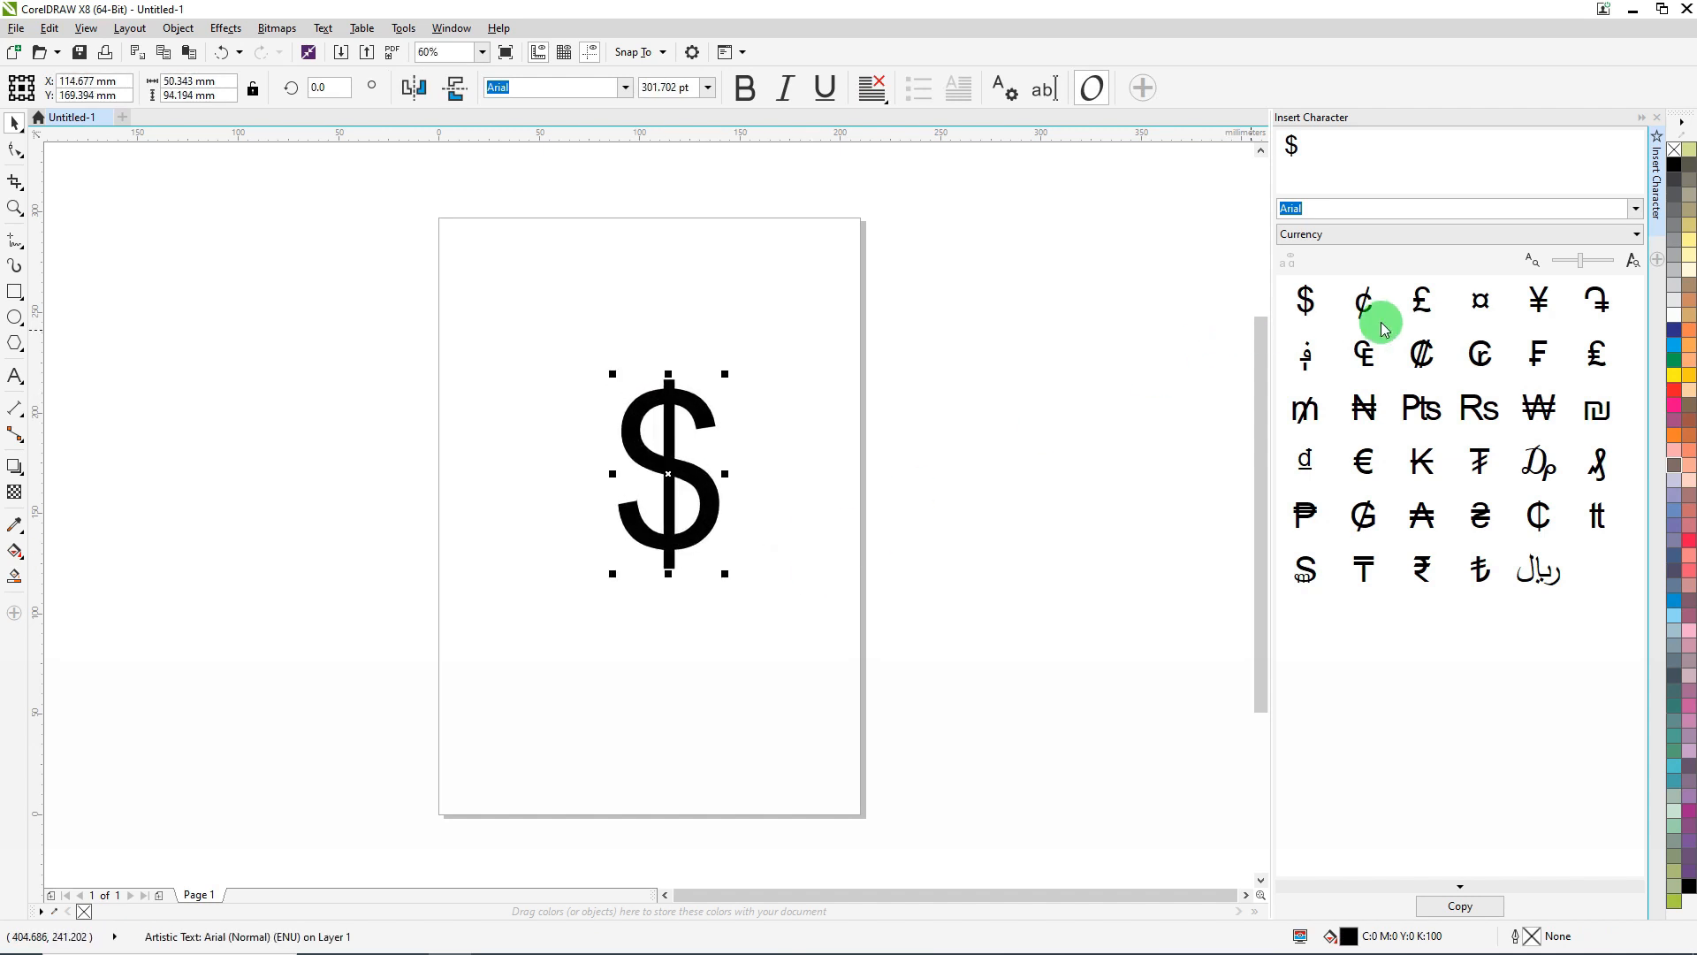
{"action": "left_click_drag", "start_coordinate": [1364, 304], "coordinate": [942, 519]}
{"action": "left_click_drag", "start_coordinate": [979, 244], "coordinate": [485, 606]}
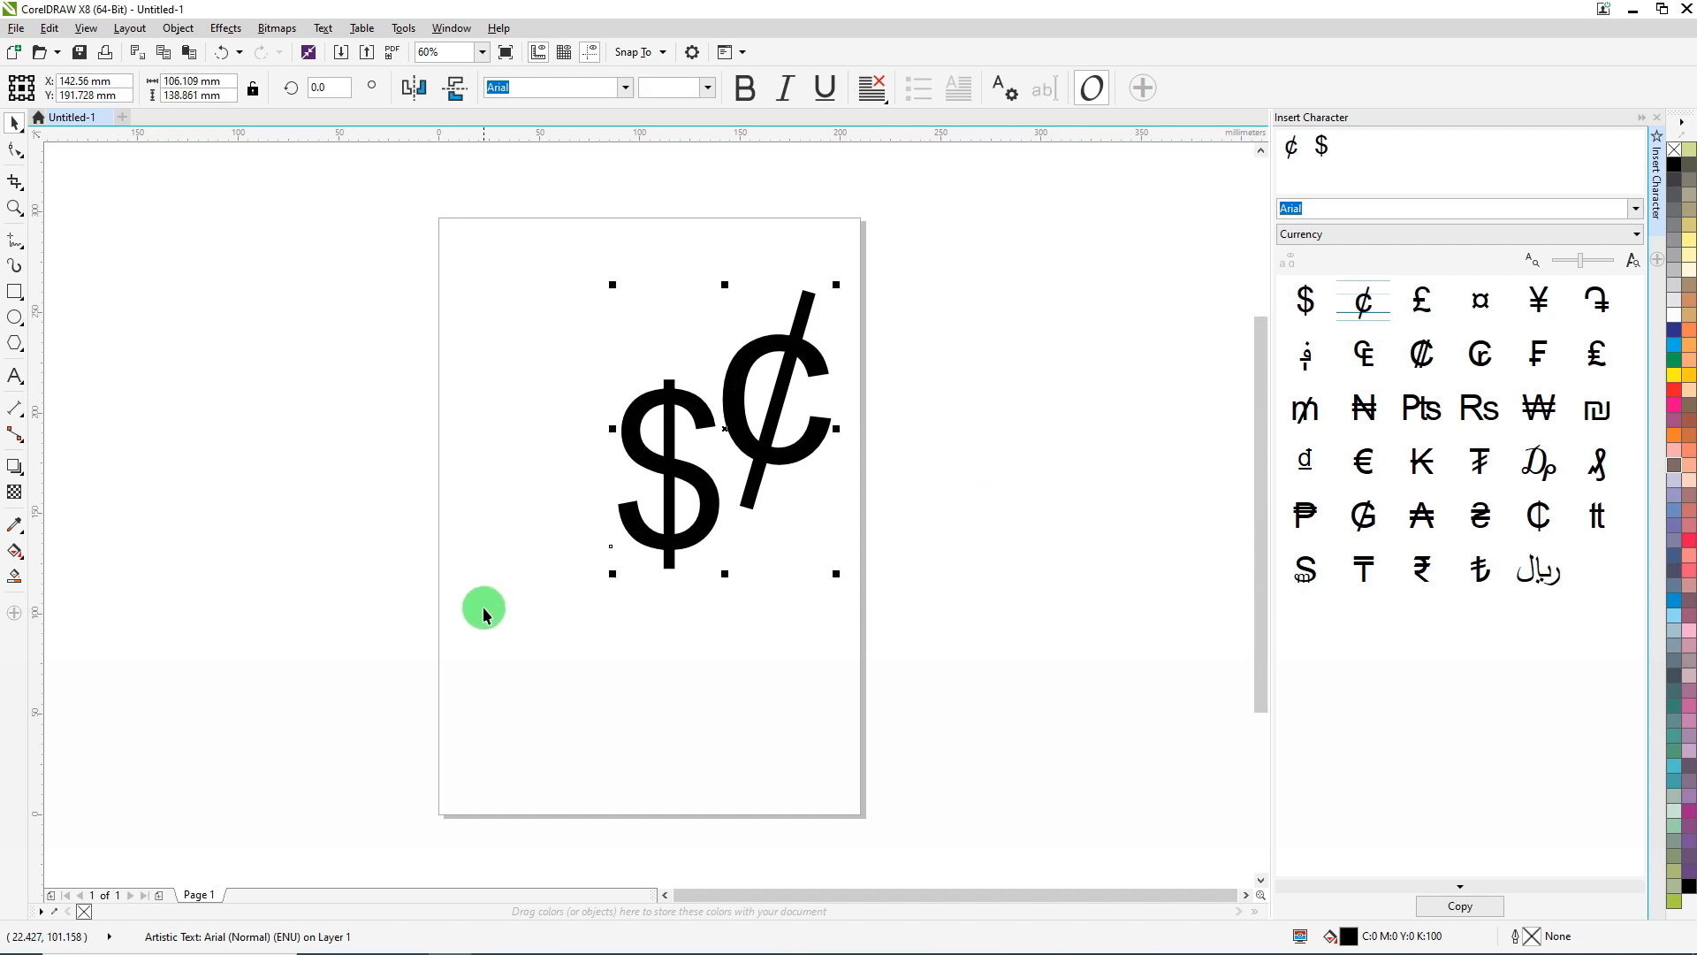
{"action": "key", "text": "Delete"}
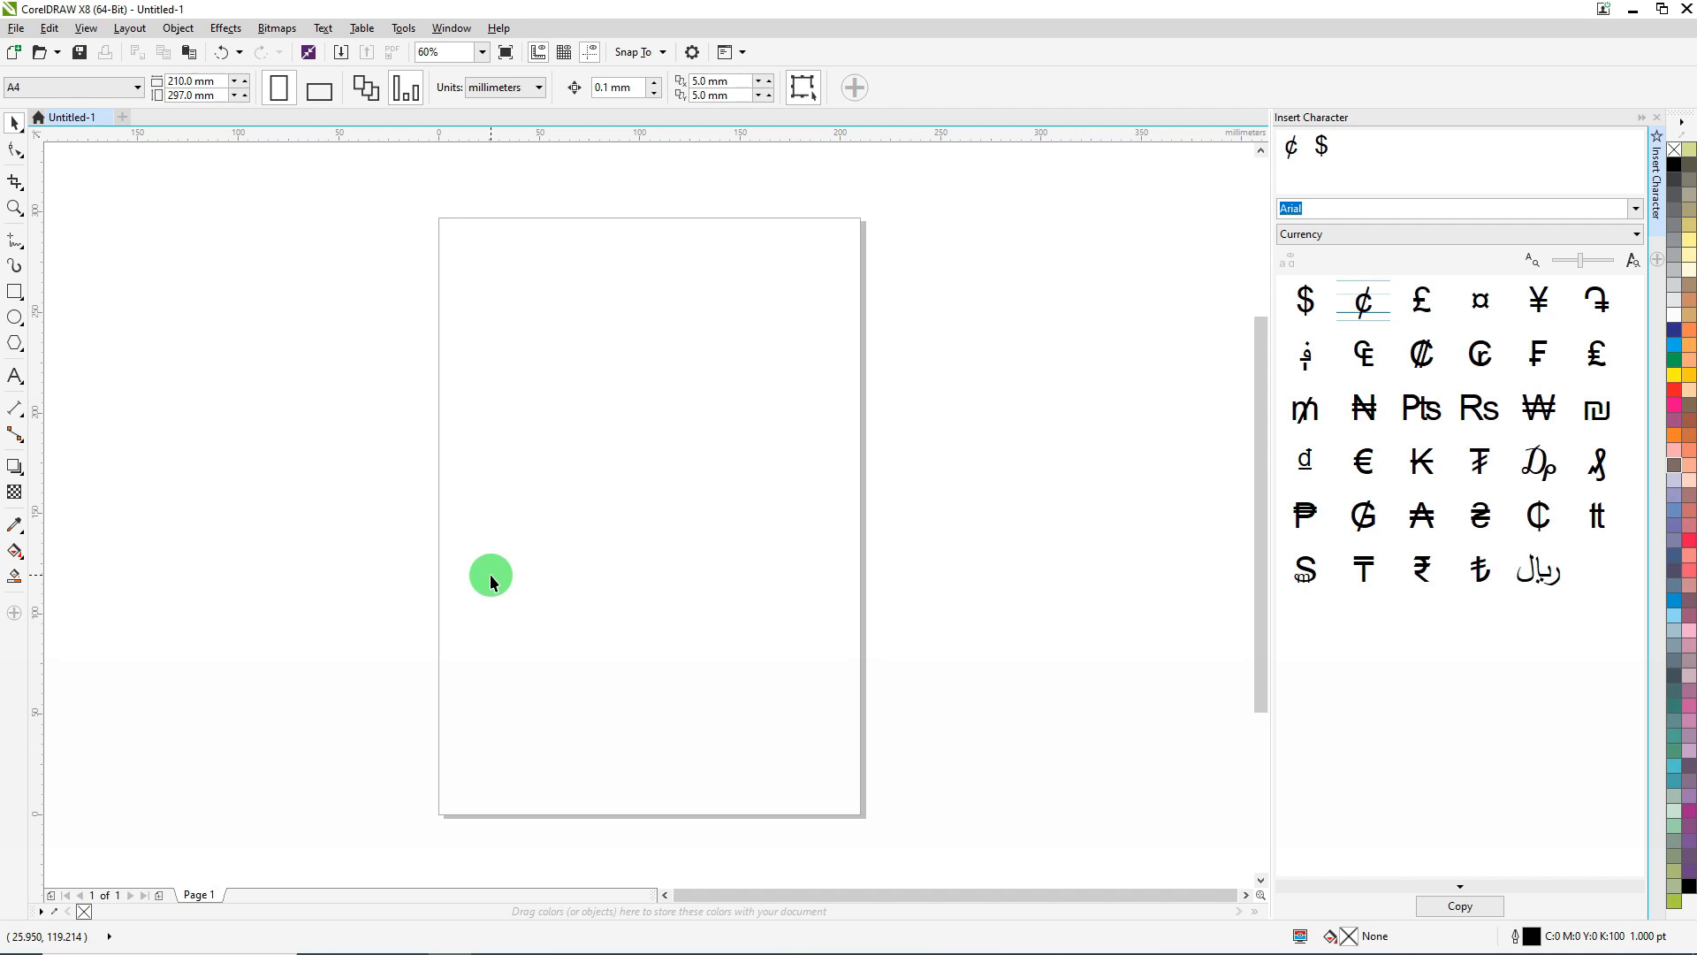
- Place the Indian rupee glyph on the page as artistic text about 52 mm wide and 79 mm high
{"action": "left_click_drag", "start_coordinate": [1422, 568], "coordinate": [723, 507]}
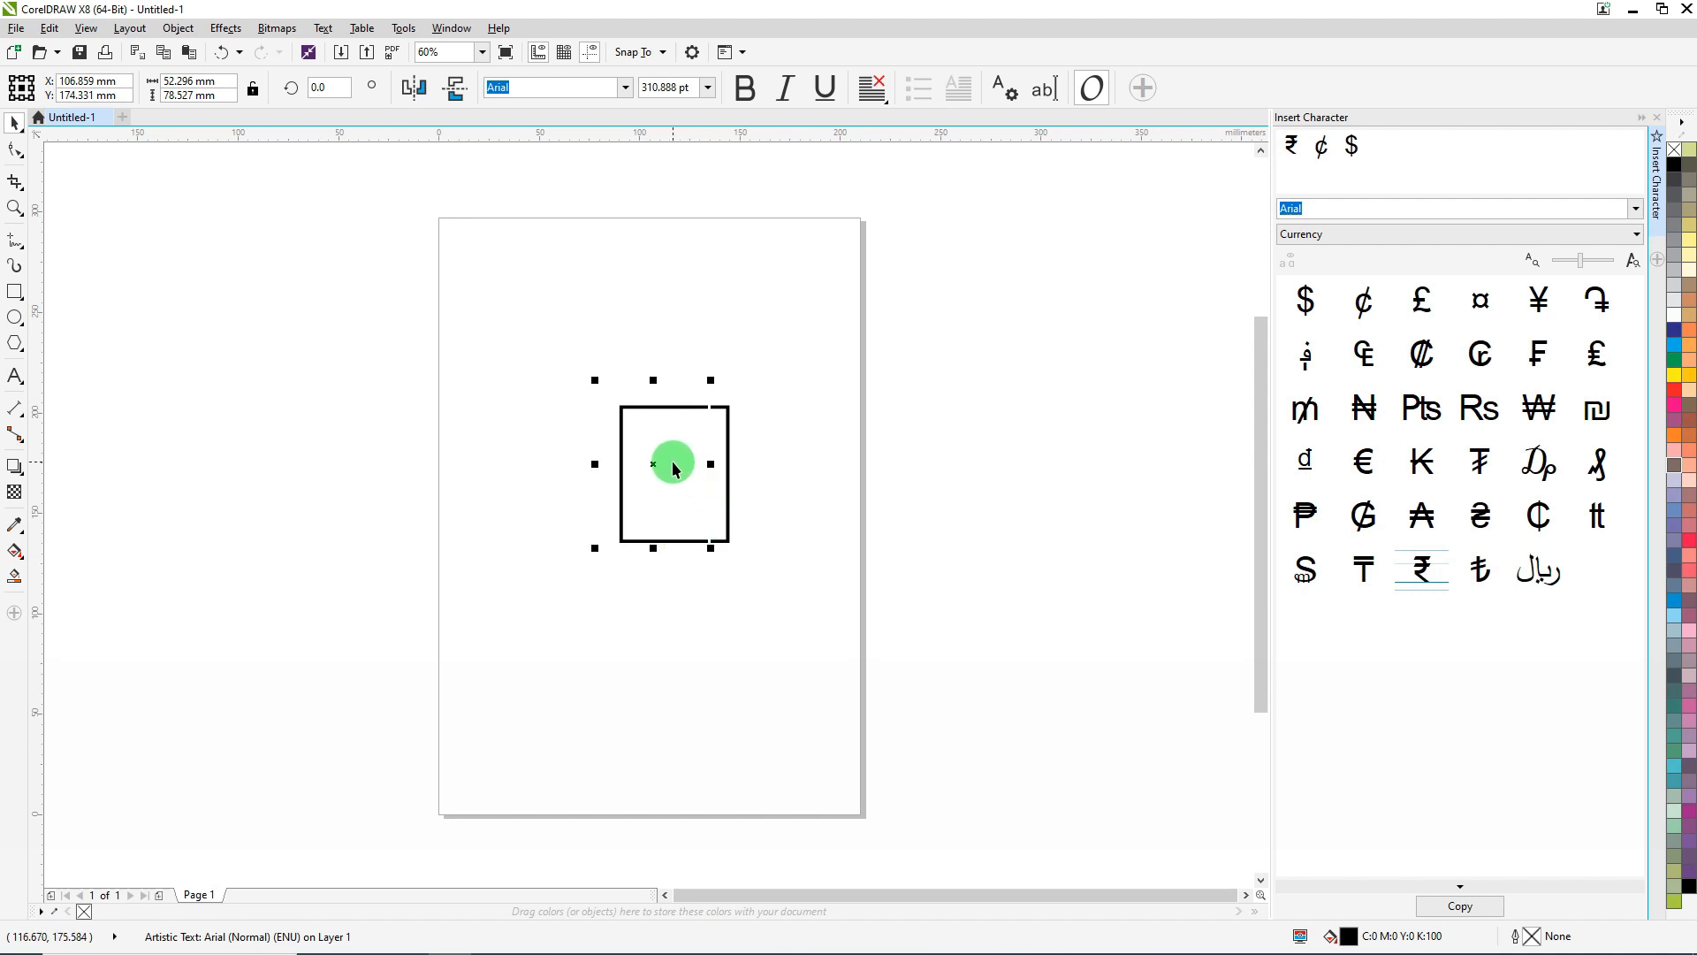
{"action": "scroll", "coordinate": [671, 461], "scroll_direction": "up", "scroll_amount": 2}
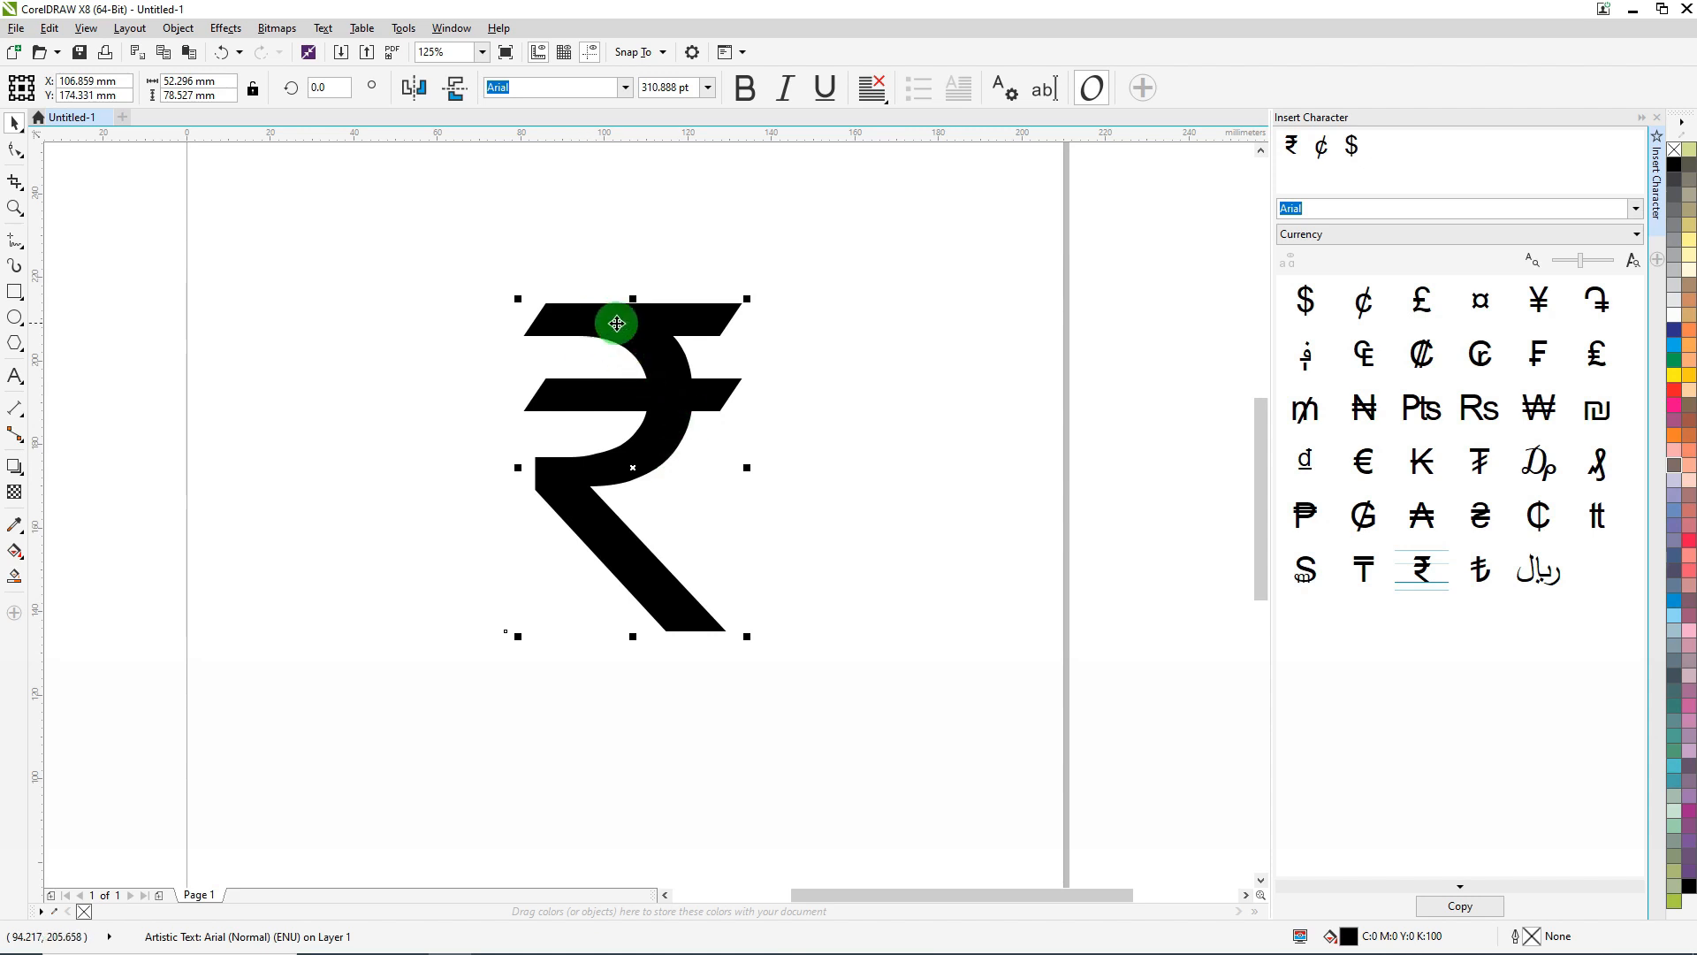
{"action": "key", "text": "ctrl"}
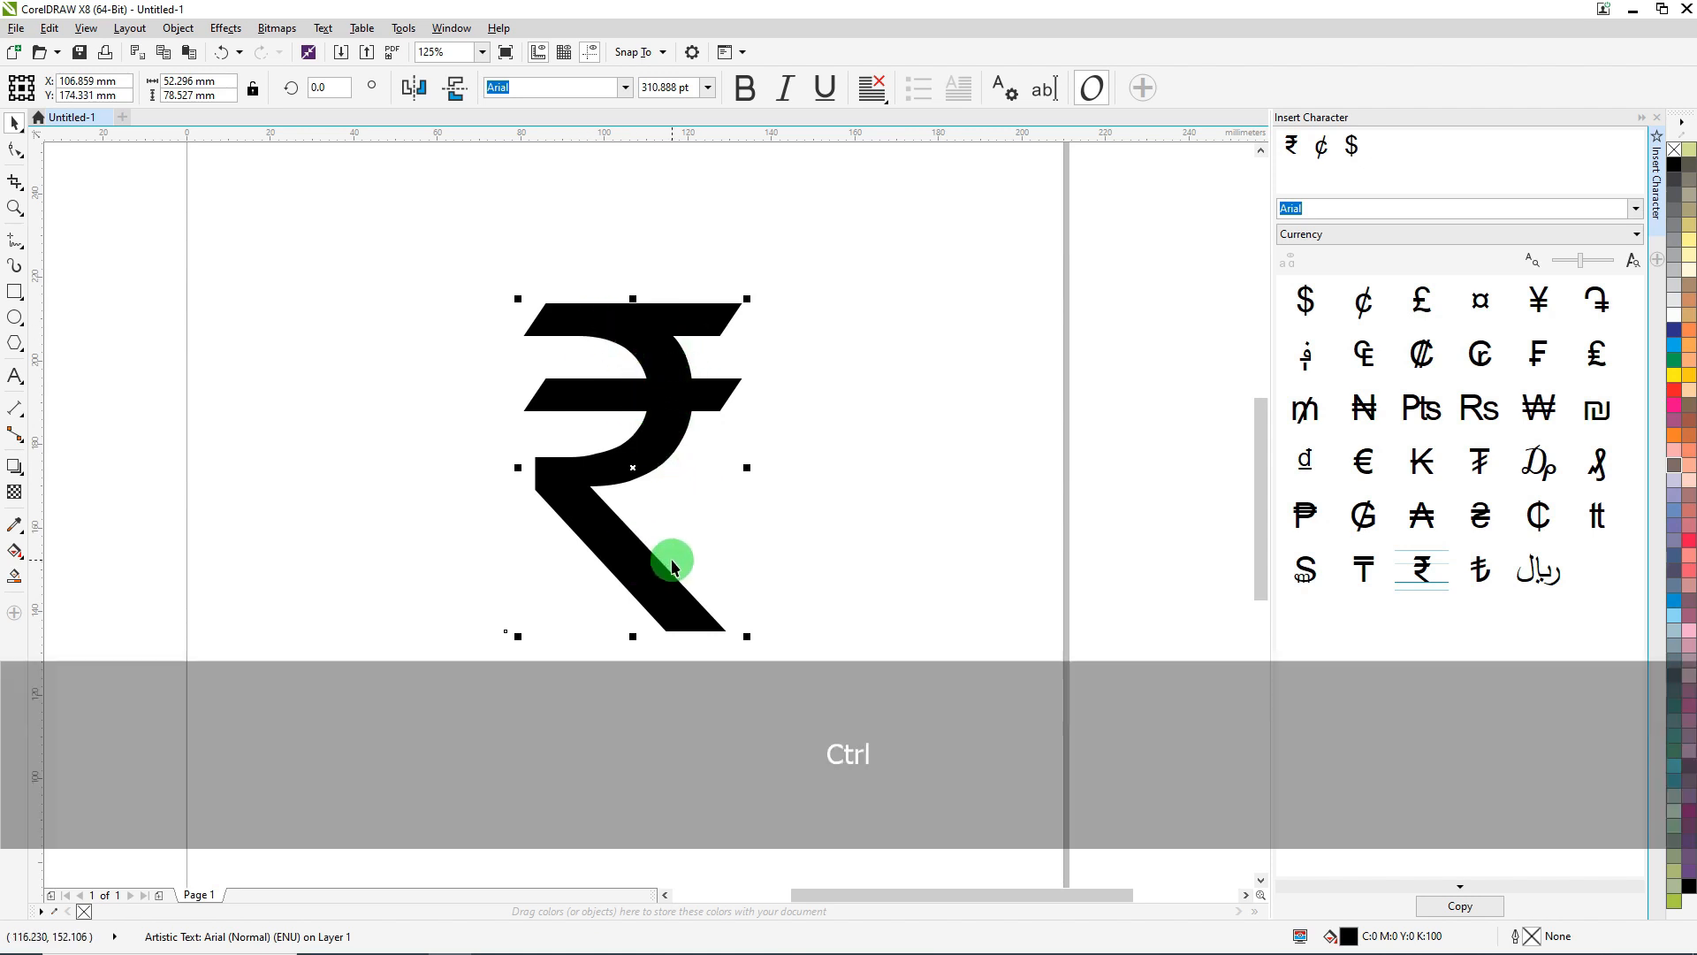
- Convert the rupee symbol to curves and move it off the page, to the upper left of it
{"action": "key", "text": "ctrl+q"}
{"action": "scroll", "coordinate": [654, 427], "scroll_direction": "down", "scroll_amount": 5}
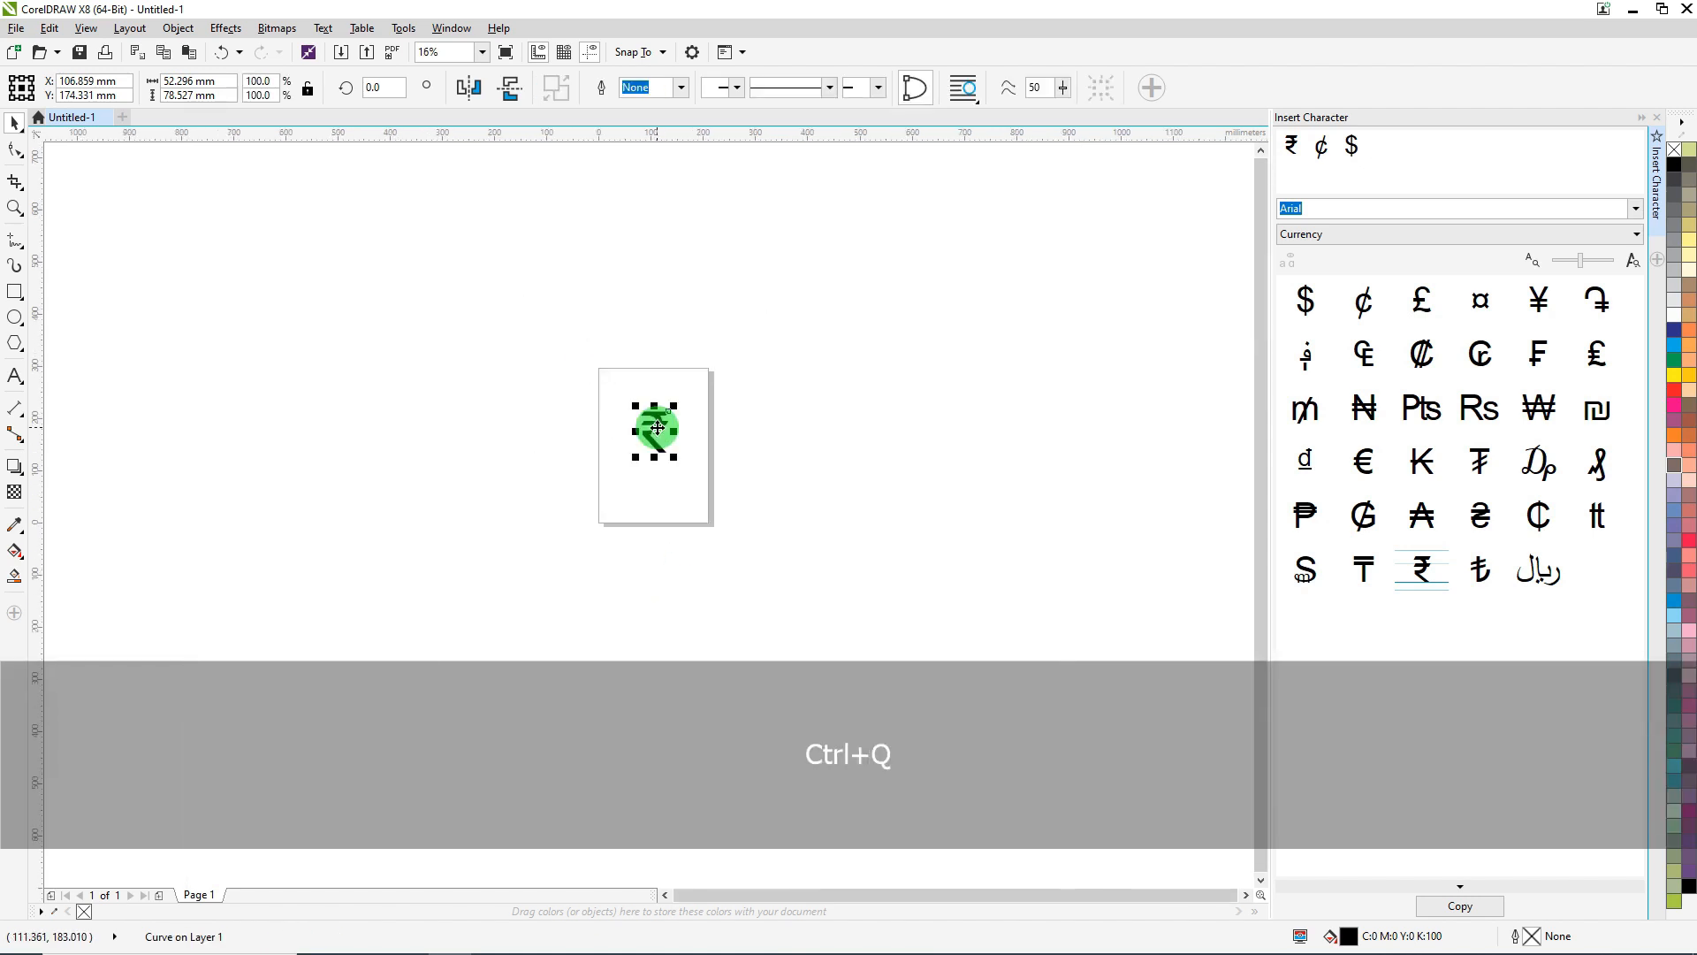
{"action": "scroll", "coordinate": [654, 427], "scroll_direction": "up", "scroll_amount": 5}
{"action": "scroll", "coordinate": [654, 428], "scroll_direction": "down", "scroll_amount": 6}
{"action": "scroll", "coordinate": [652, 429], "scroll_direction": "up", "scroll_amount": 3}
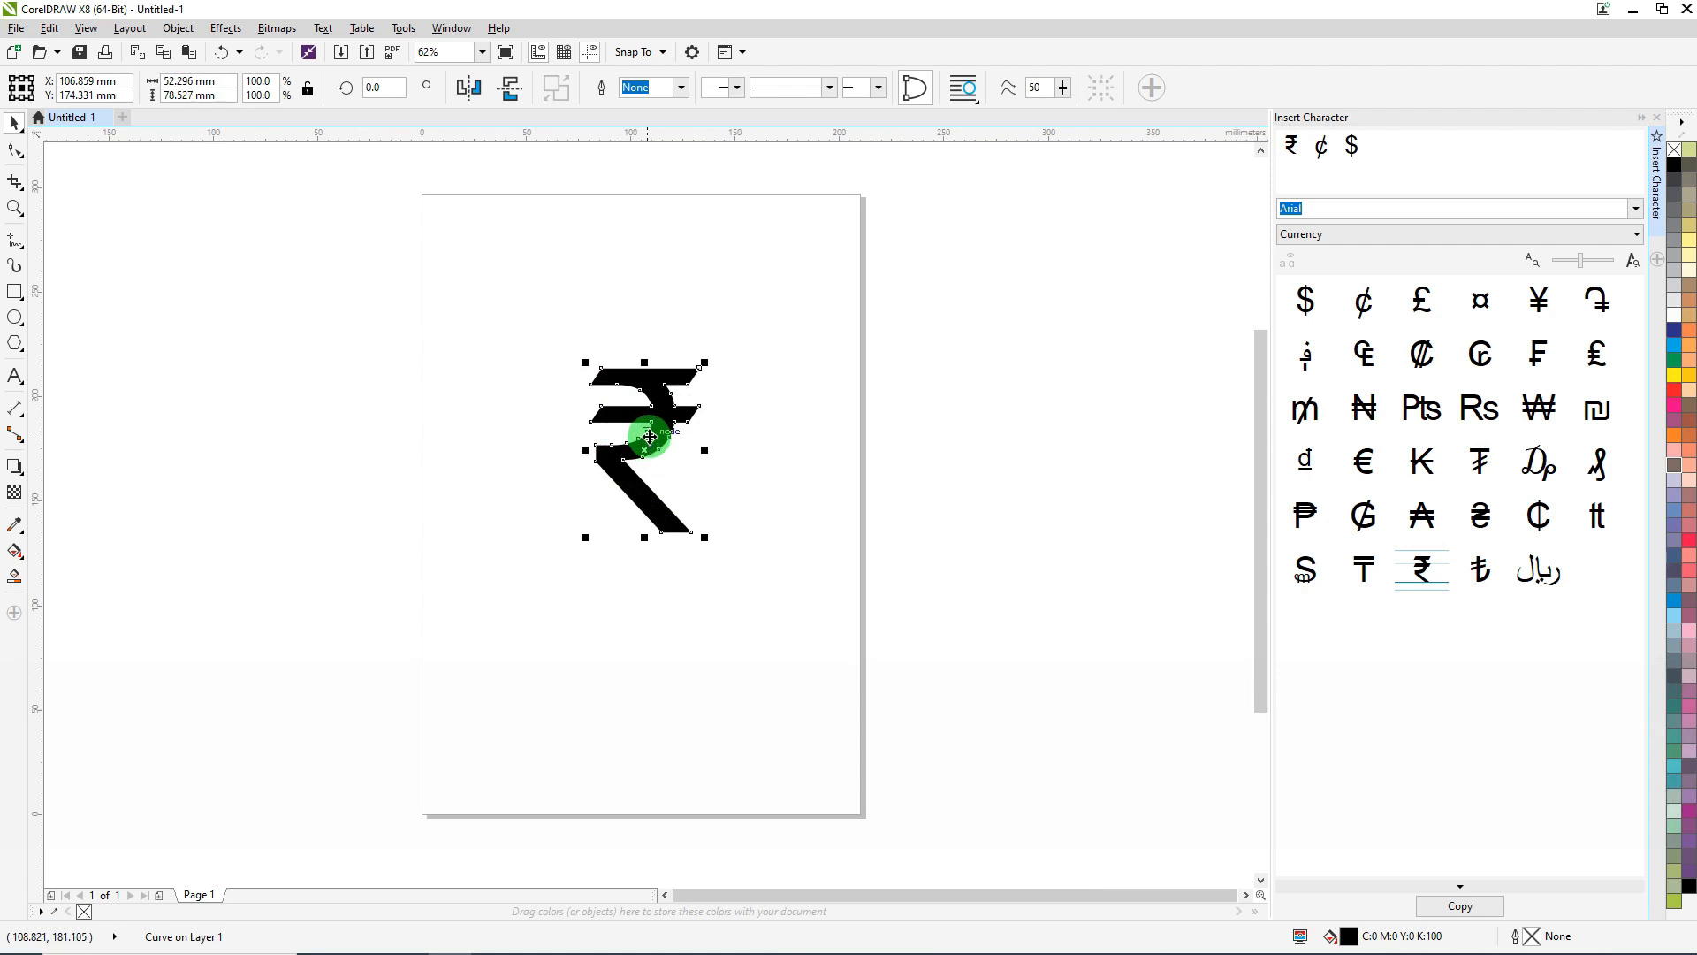
{"action": "scroll", "coordinate": [650, 432], "scroll_direction": "down", "scroll_amount": 3}
{"action": "scroll", "coordinate": [650, 433], "scroll_direction": "up", "scroll_amount": 6}
{"action": "scroll", "coordinate": [650, 432], "scroll_direction": "down", "scroll_amount": 6}
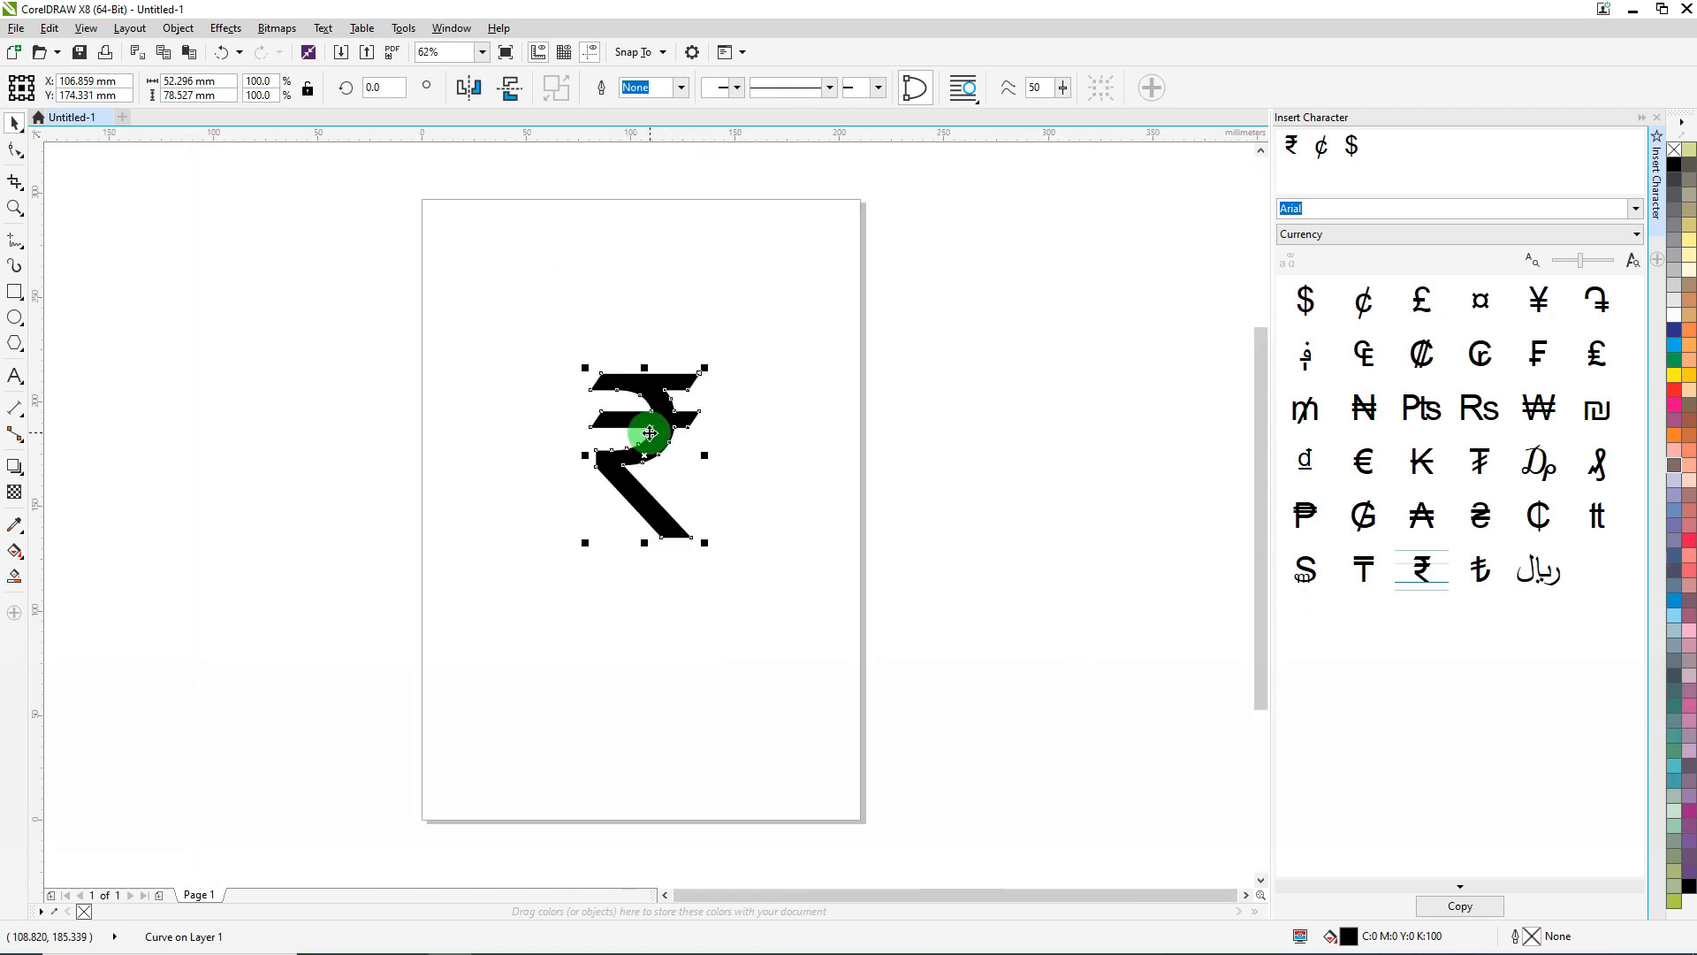
{"action": "left_click_drag", "start_coordinate": [649, 432], "coordinate": [412, 352]}
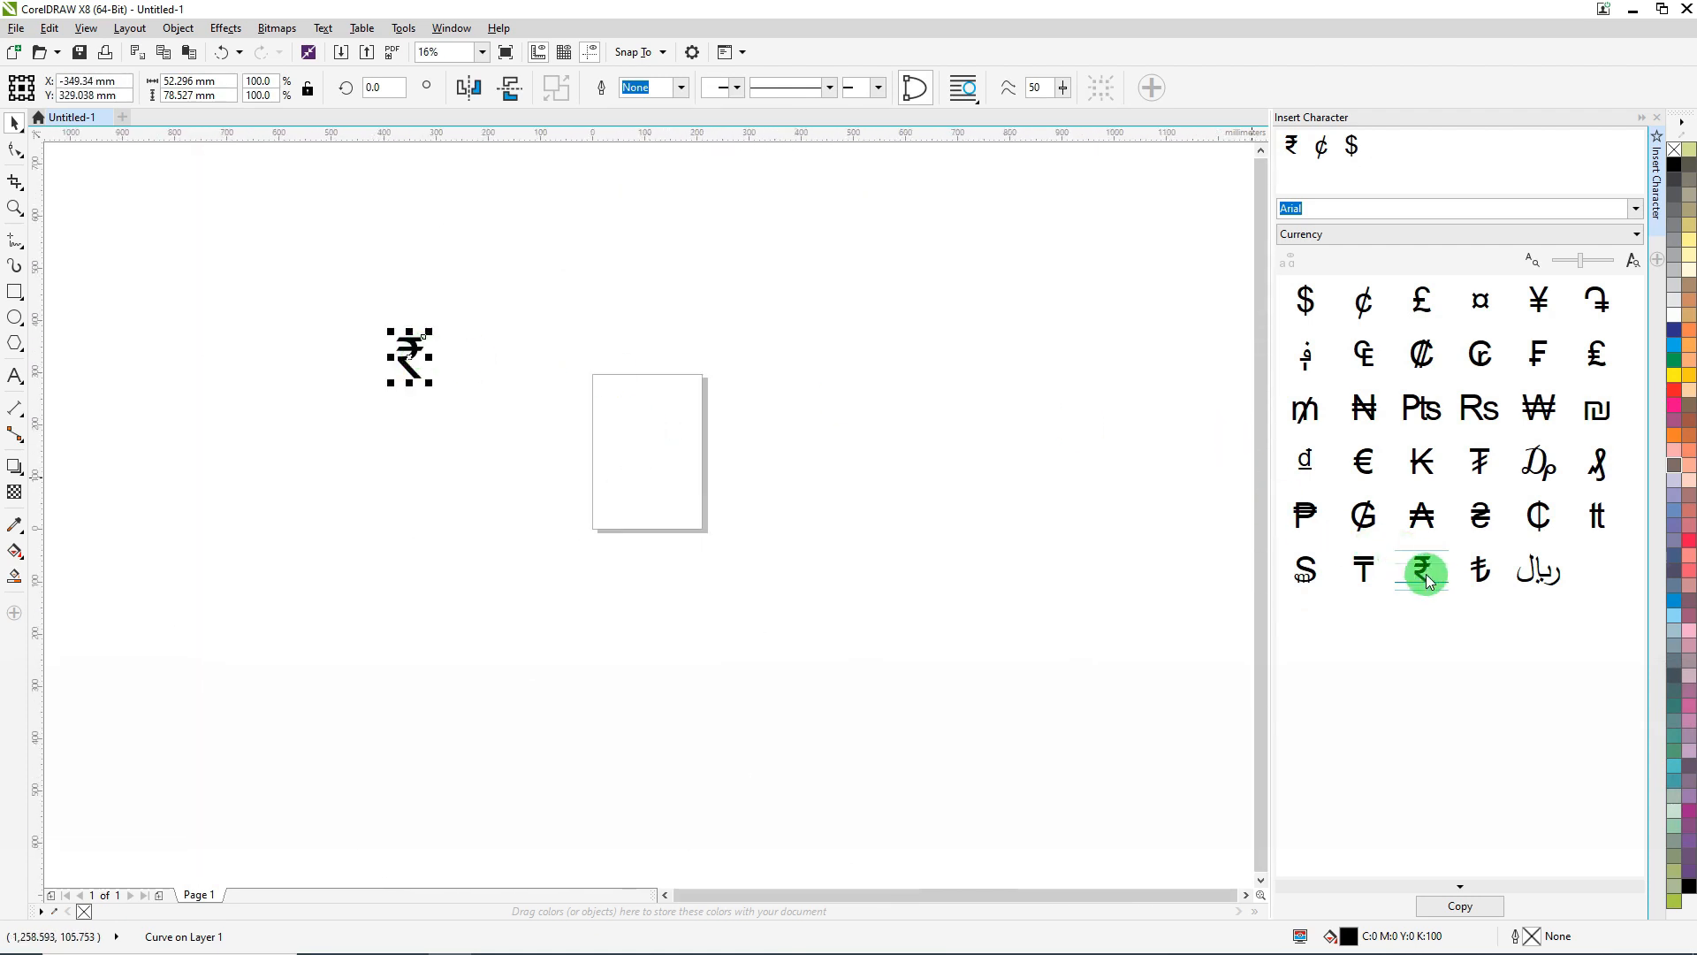
- Place a second rupee glyph on the page, about 9 mm wide and 13 mm high, and convert it to curves
{"action": "left_click_drag", "start_coordinate": [1422, 570], "coordinate": [629, 417]}
{"action": "scroll", "coordinate": [628, 417], "scroll_direction": "up", "scroll_amount": 4}
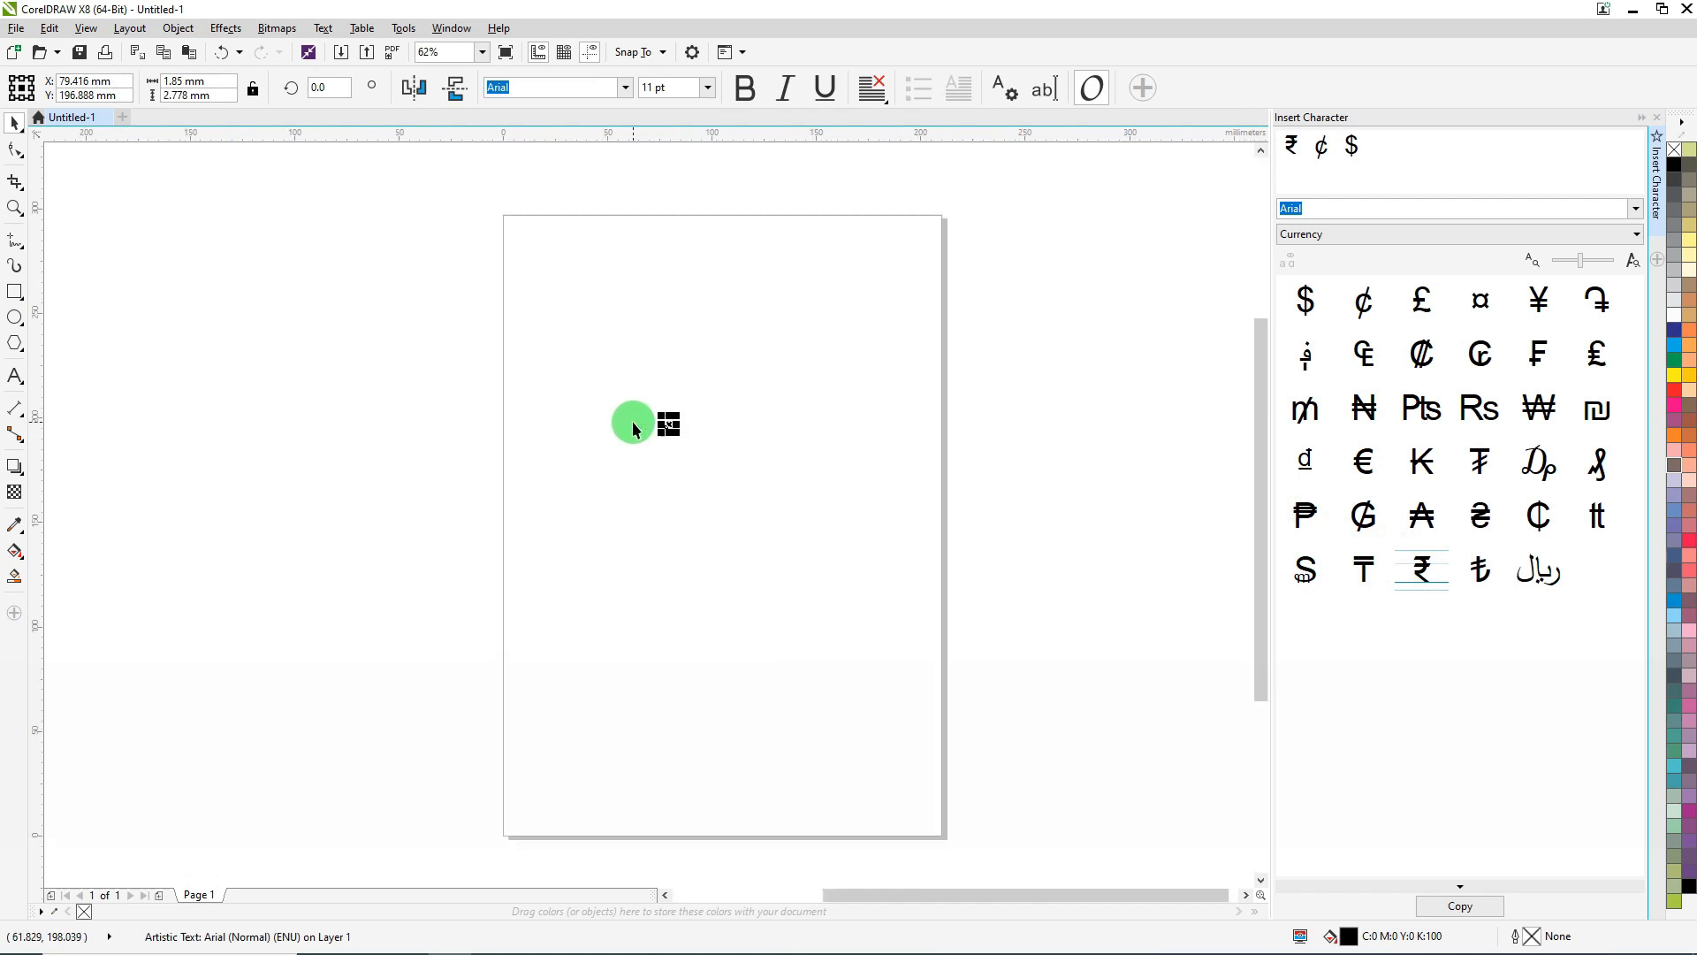
{"action": "left_click_drag", "start_coordinate": [681, 470], "coordinate": [757, 545]}
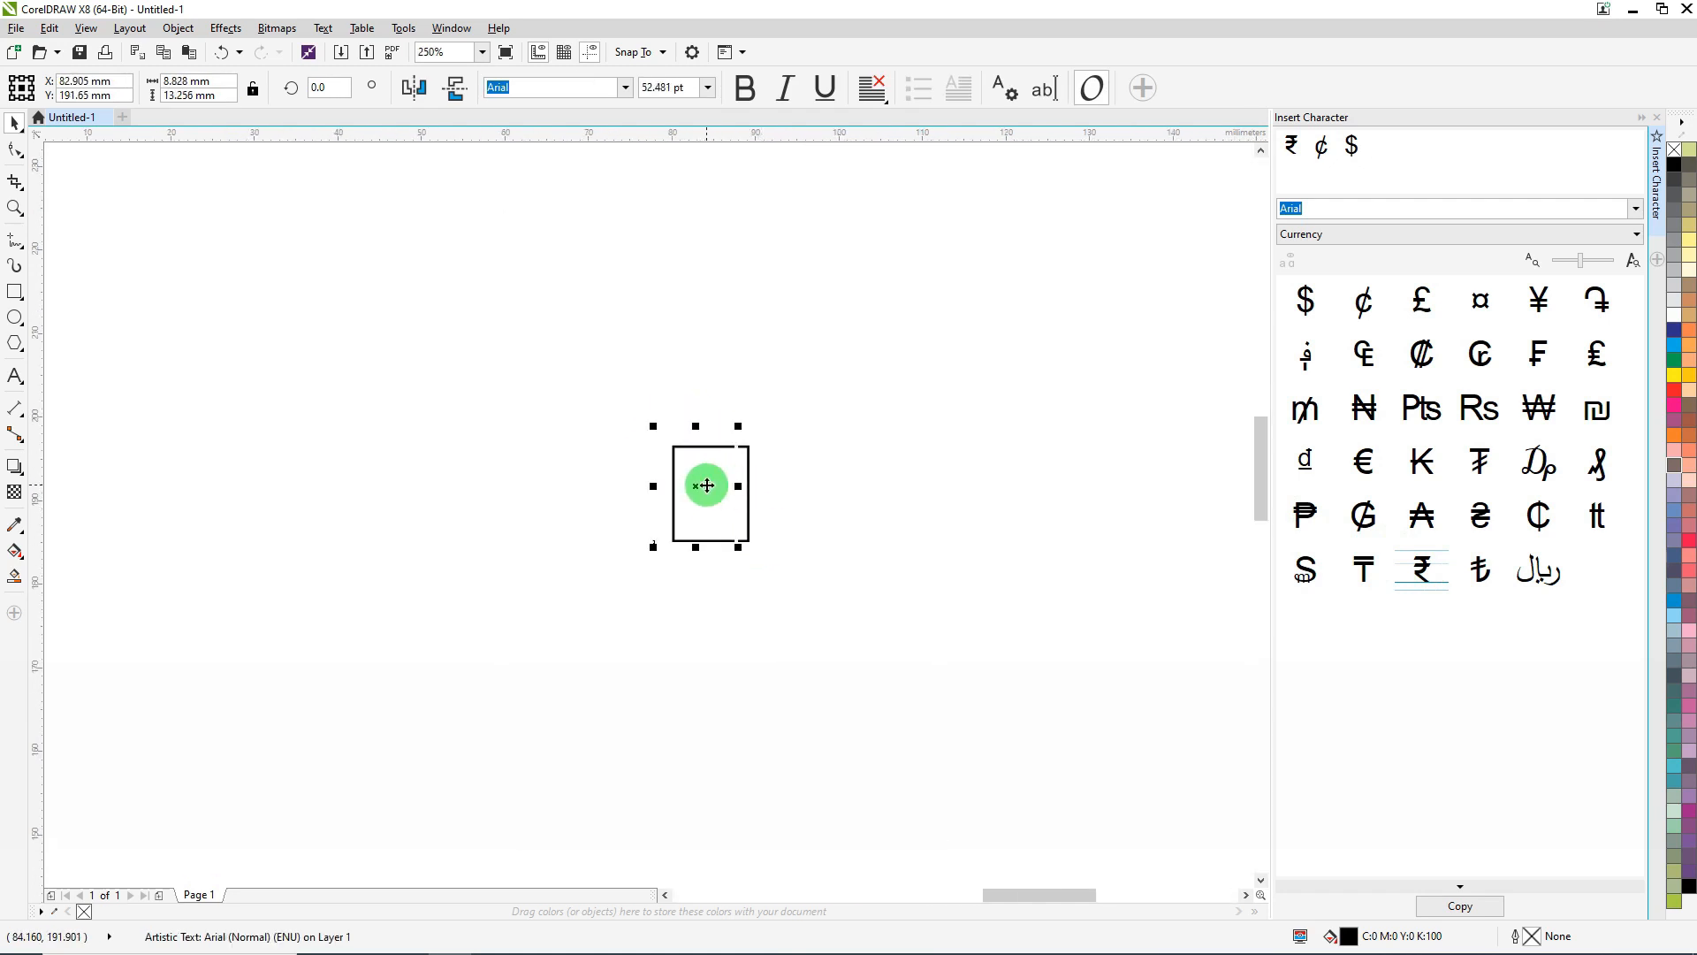
{"action": "scroll", "coordinate": [709, 482], "scroll_direction": "up", "scroll_amount": 12}
{"action": "scroll", "coordinate": [709, 482], "scroll_direction": "down", "scroll_amount": 5}
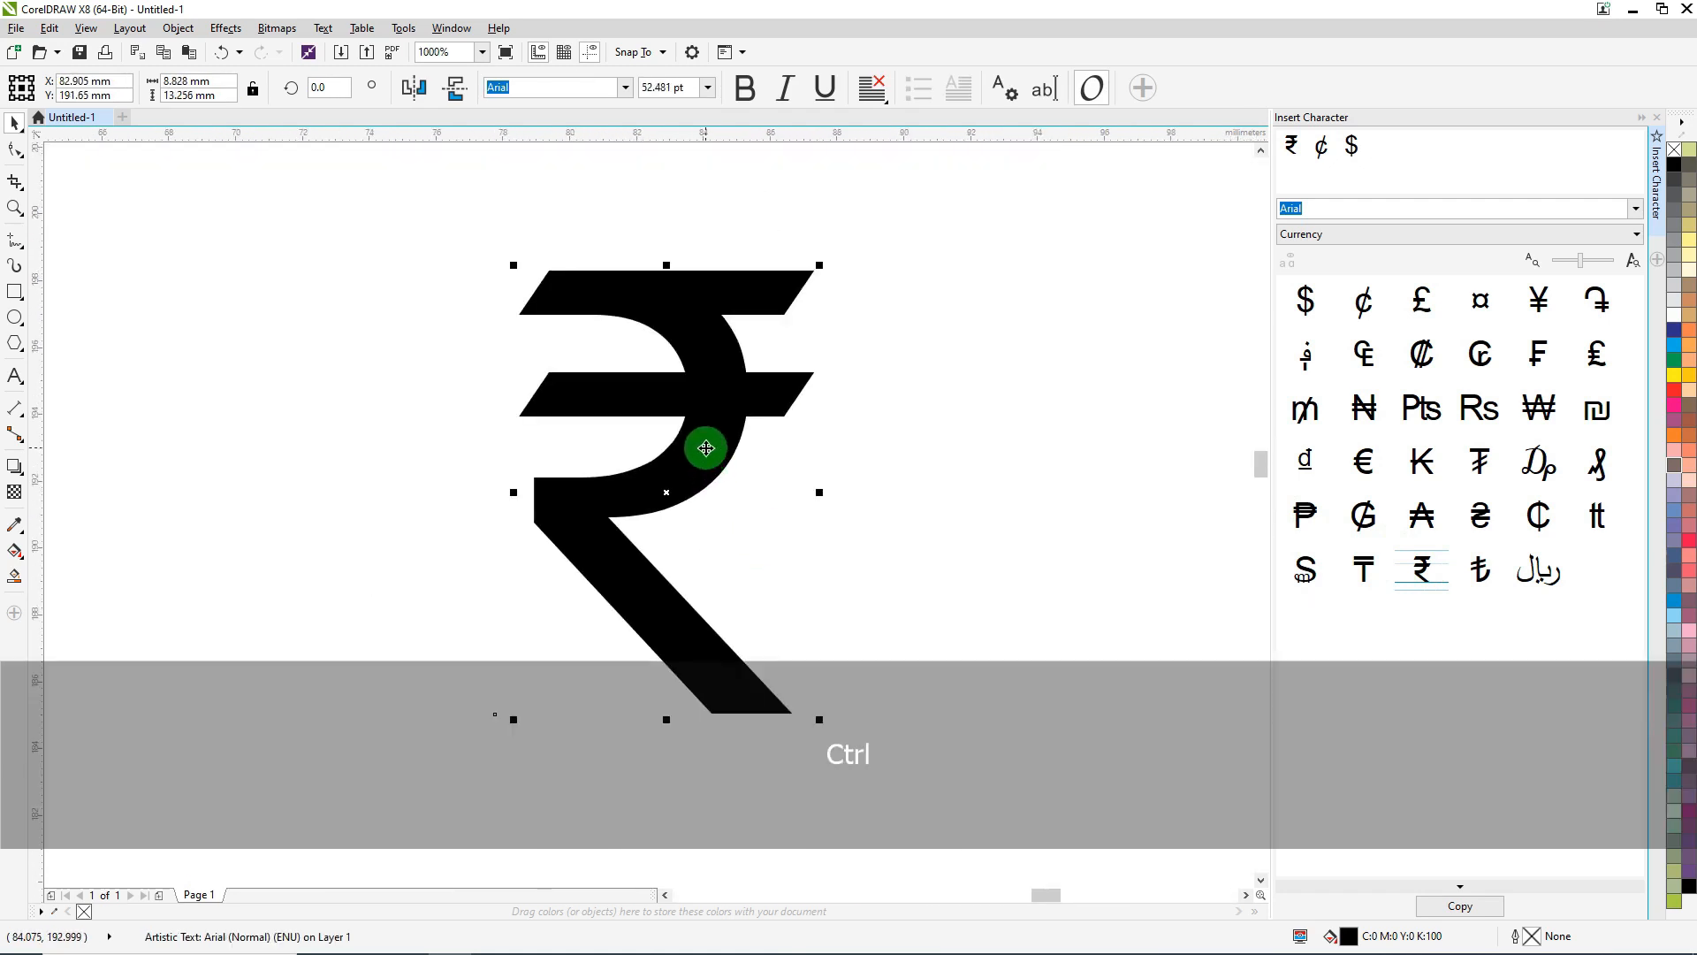
{"action": "key", "text": "ctrl+q"}
{"action": "scroll", "coordinate": [707, 336], "scroll_direction": "down", "scroll_amount": 7}
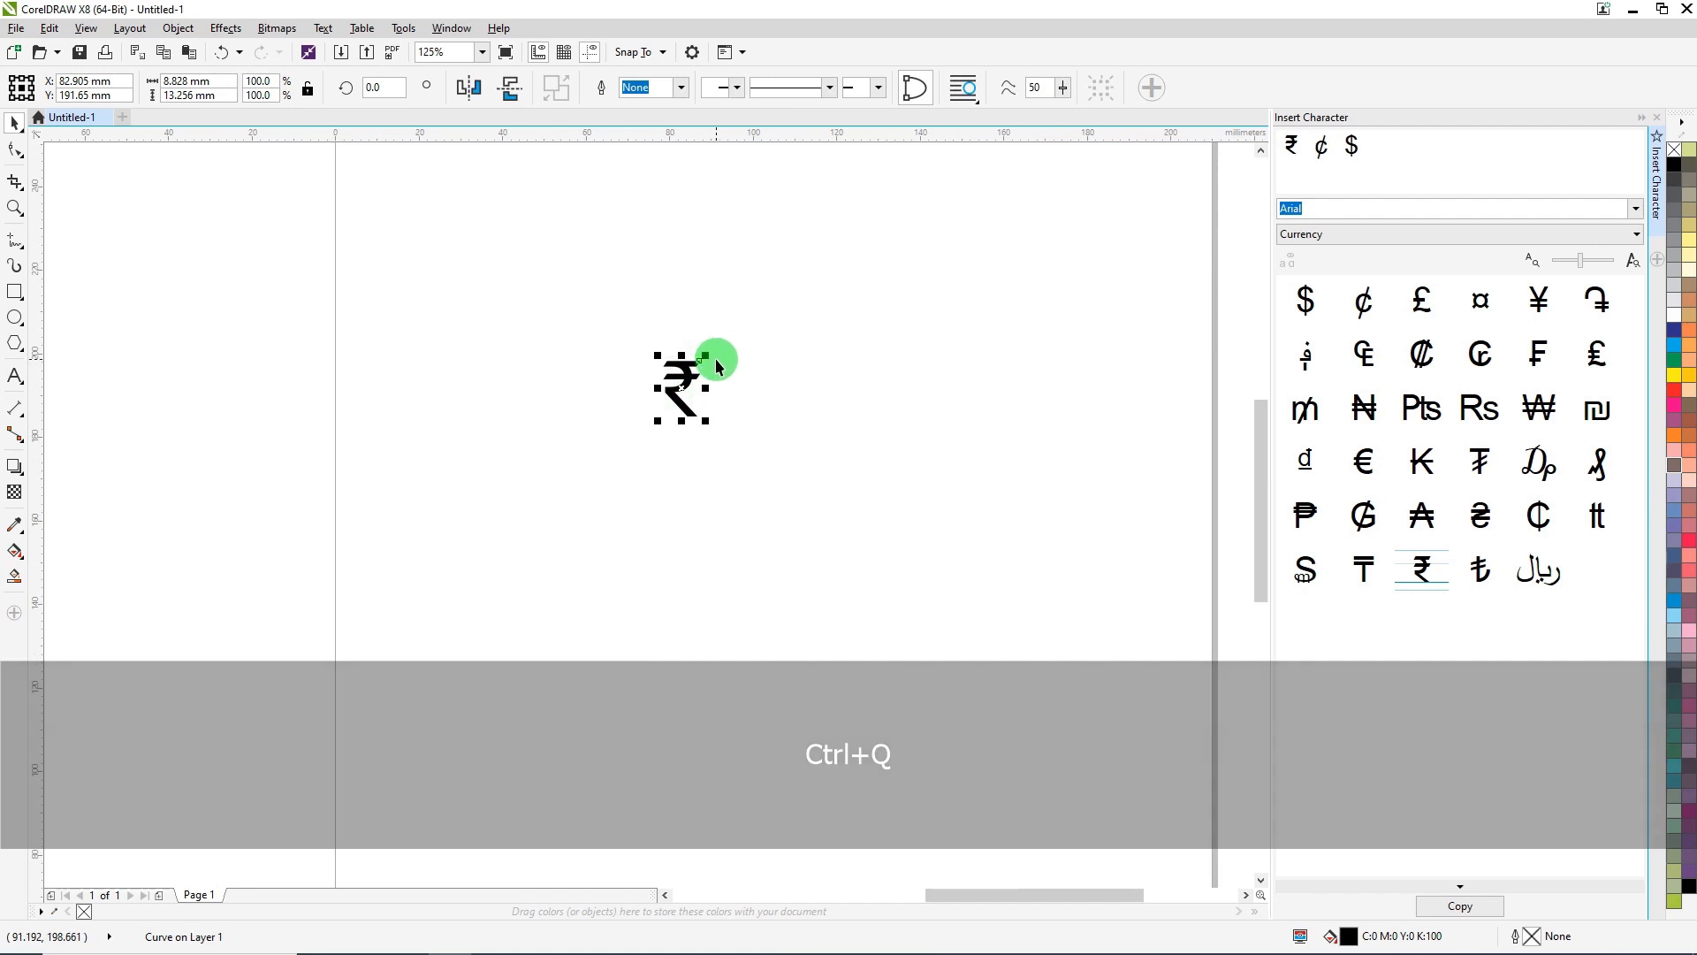
- Enlarge the second rupee symbol to about 24 × 37 mm and move it just outside the page's left edge
{"action": "left_click_drag", "start_coordinate": [708, 357], "coordinate": [742, 294]}
{"action": "left_click_drag", "start_coordinate": [727, 300], "coordinate": [286, 347]}
{"action": "scroll", "coordinate": [542, 341], "scroll_direction": "down", "scroll_amount": 1}
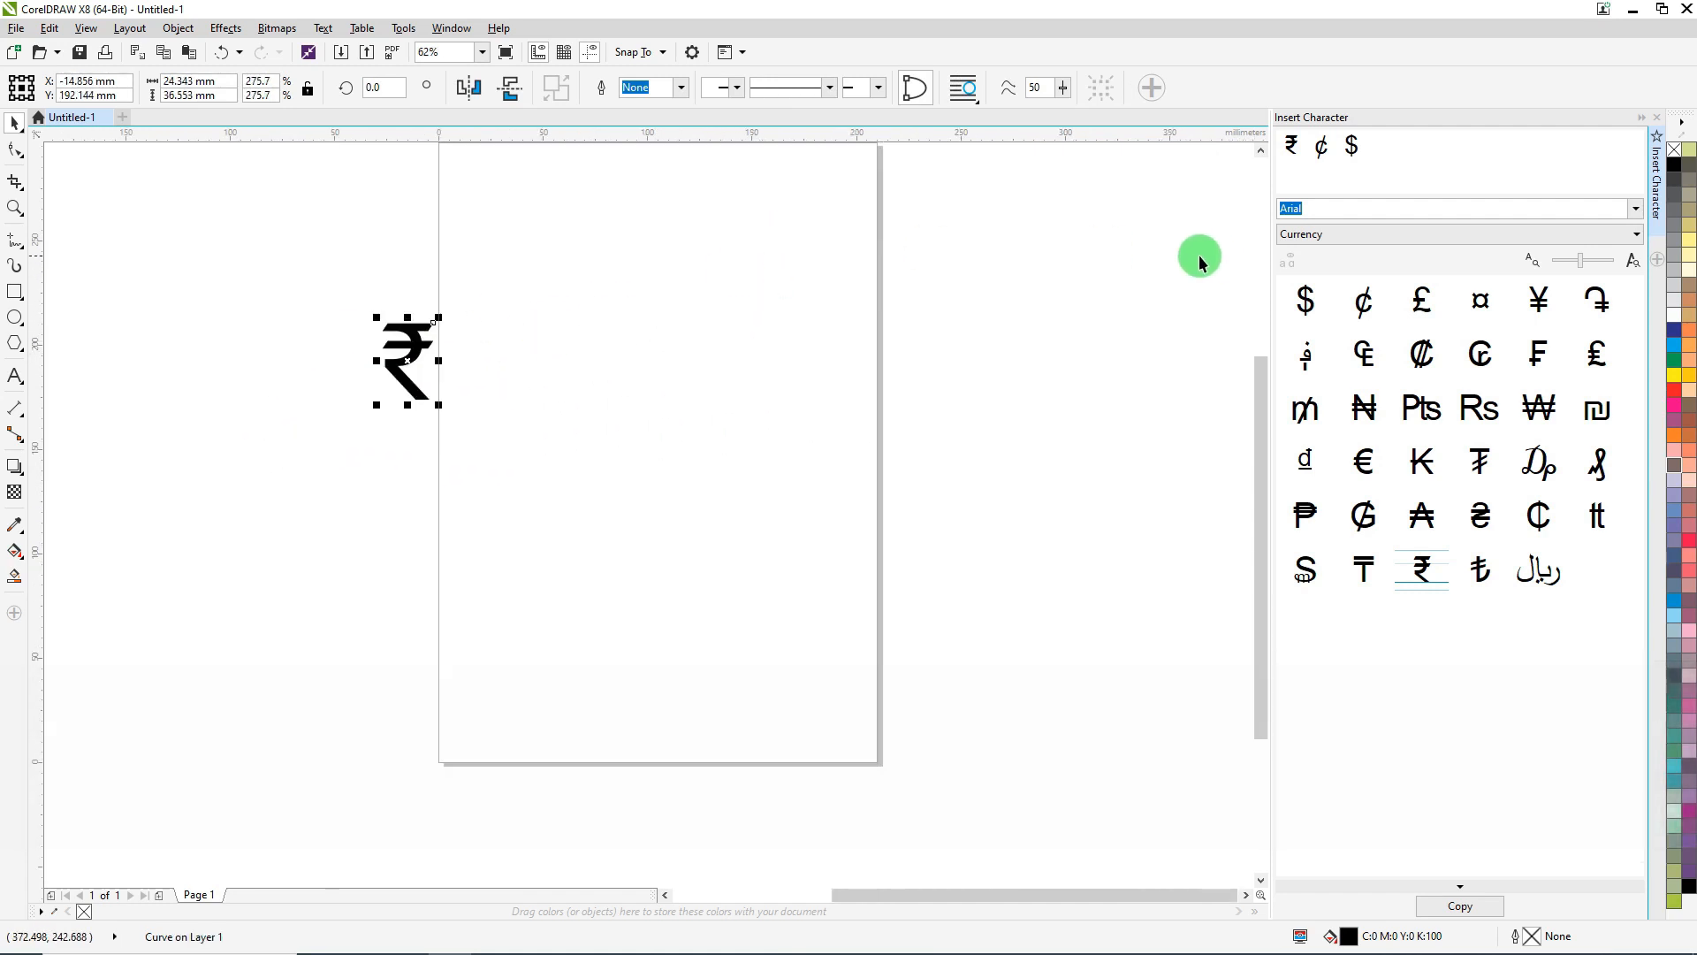
- Replace the Currency filter with Mathematical Symbols and review the glyphs in that category
{"action": "left_click", "coordinate": [1333, 236]}
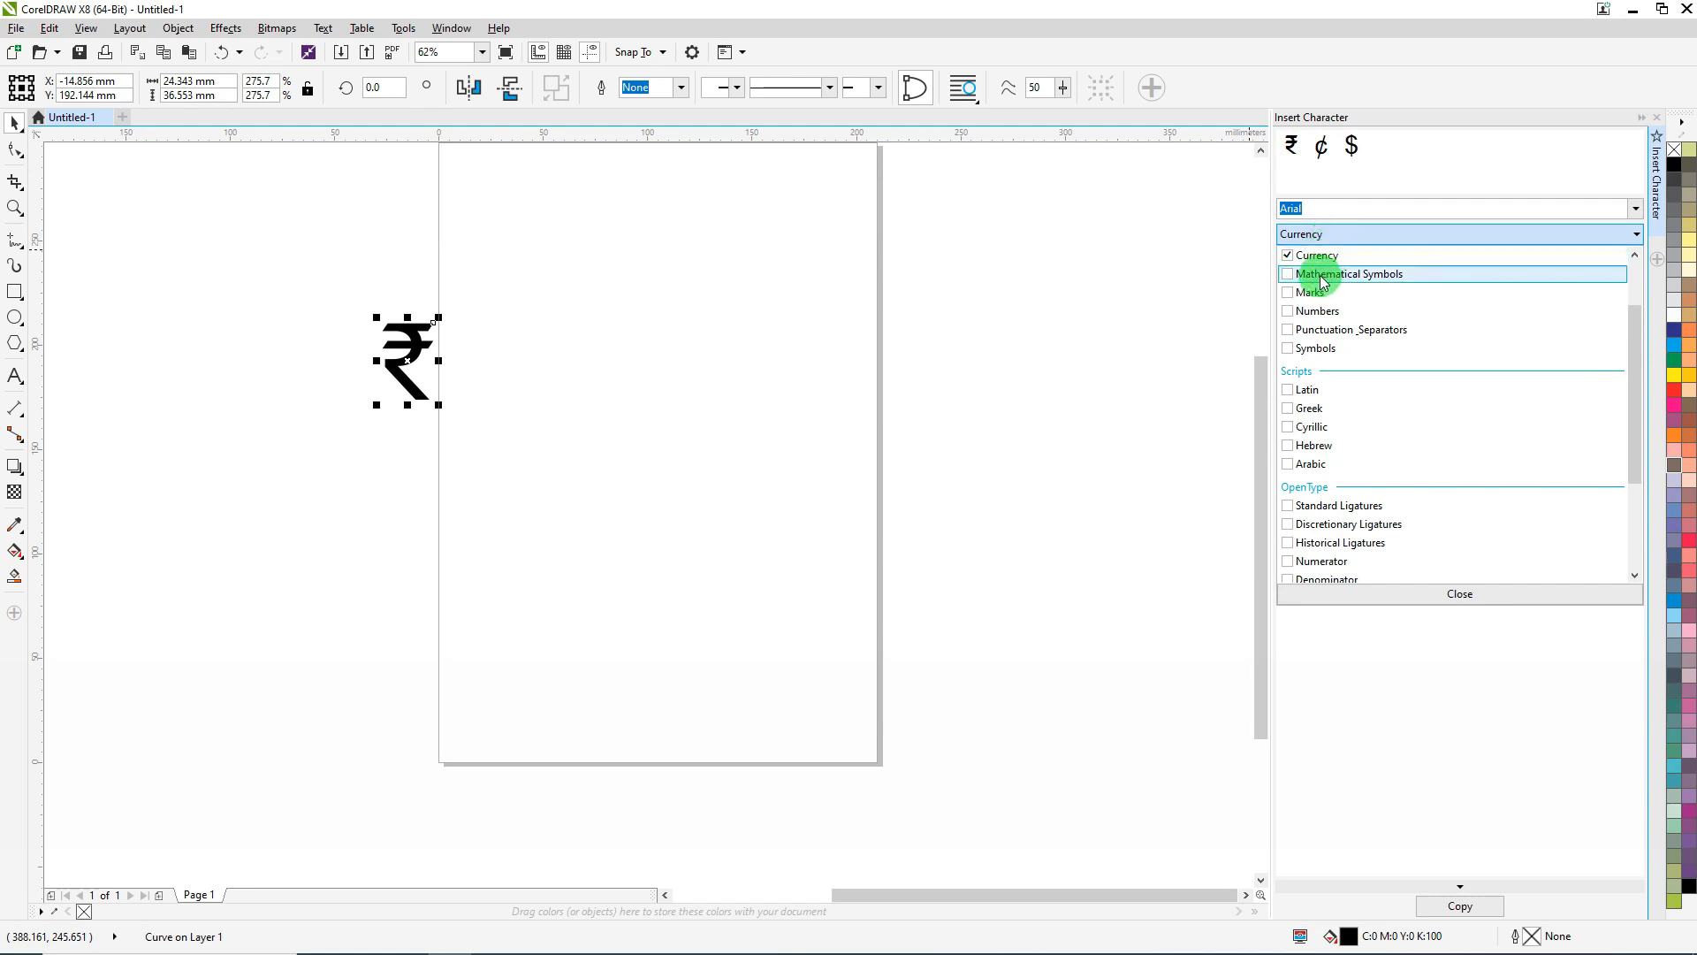
{"action": "left_click", "coordinate": [1322, 276]}
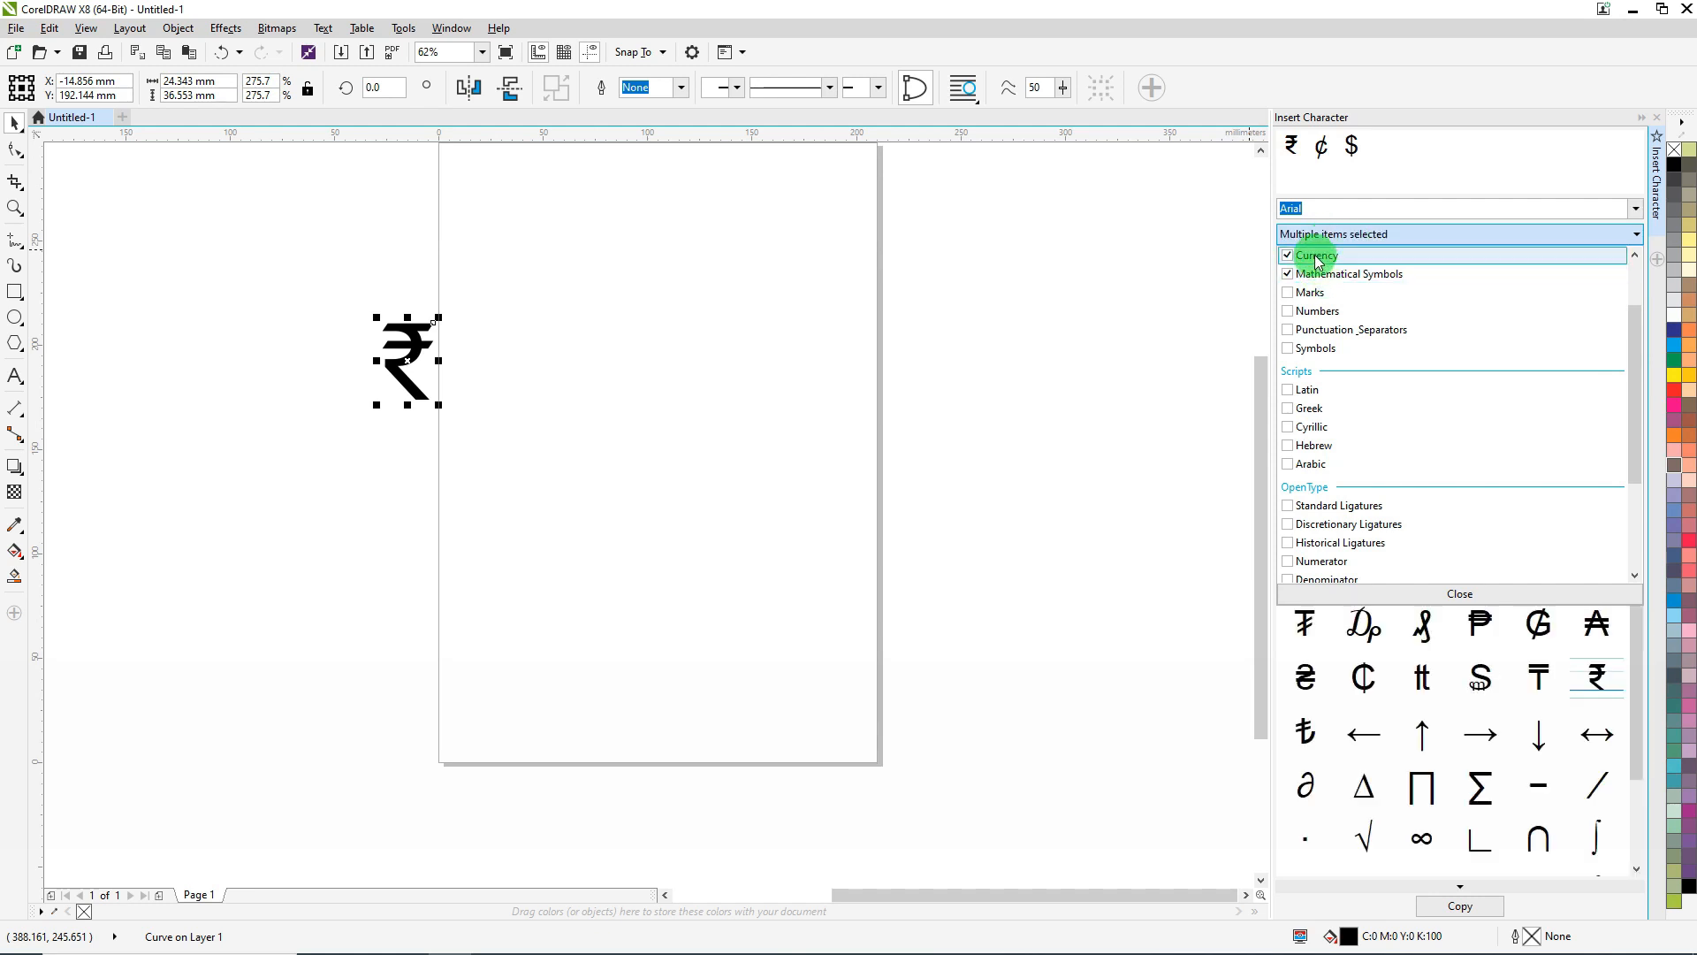
{"action": "left_click", "coordinate": [1316, 256]}
{"action": "left_click", "coordinate": [1101, 320]}
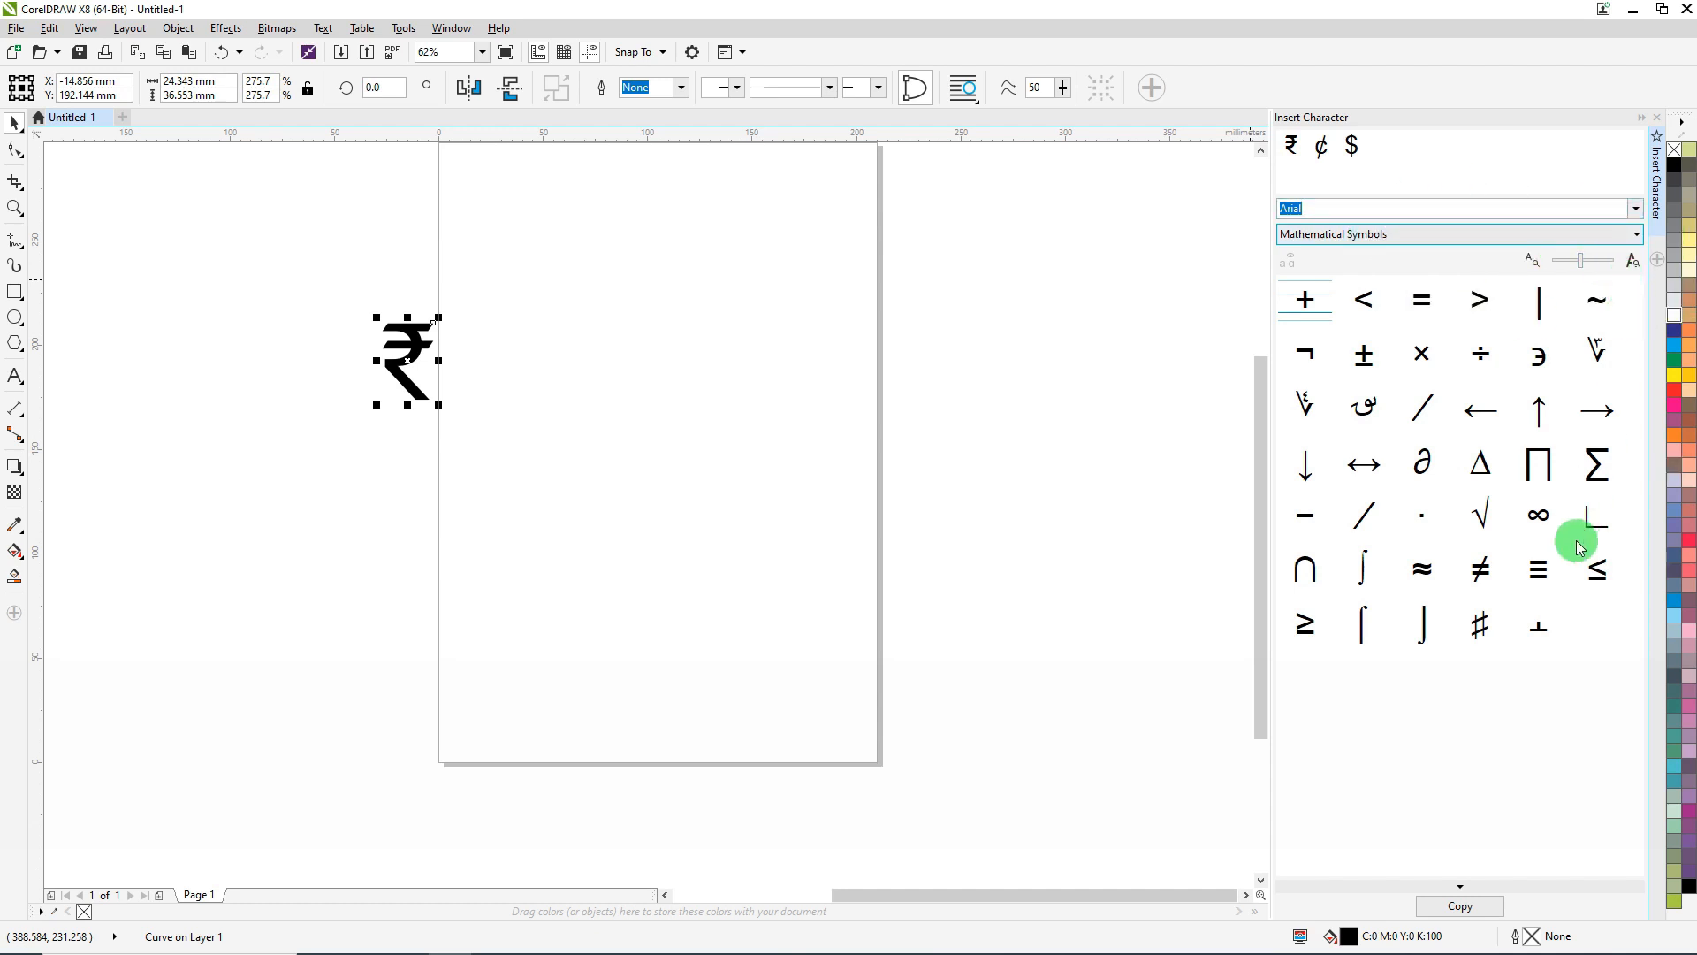
- Switch the glyph filter from Mathematical Symbols to Symbols and look through the list from its beginning
{"action": "left_click", "coordinate": [1334, 235]}
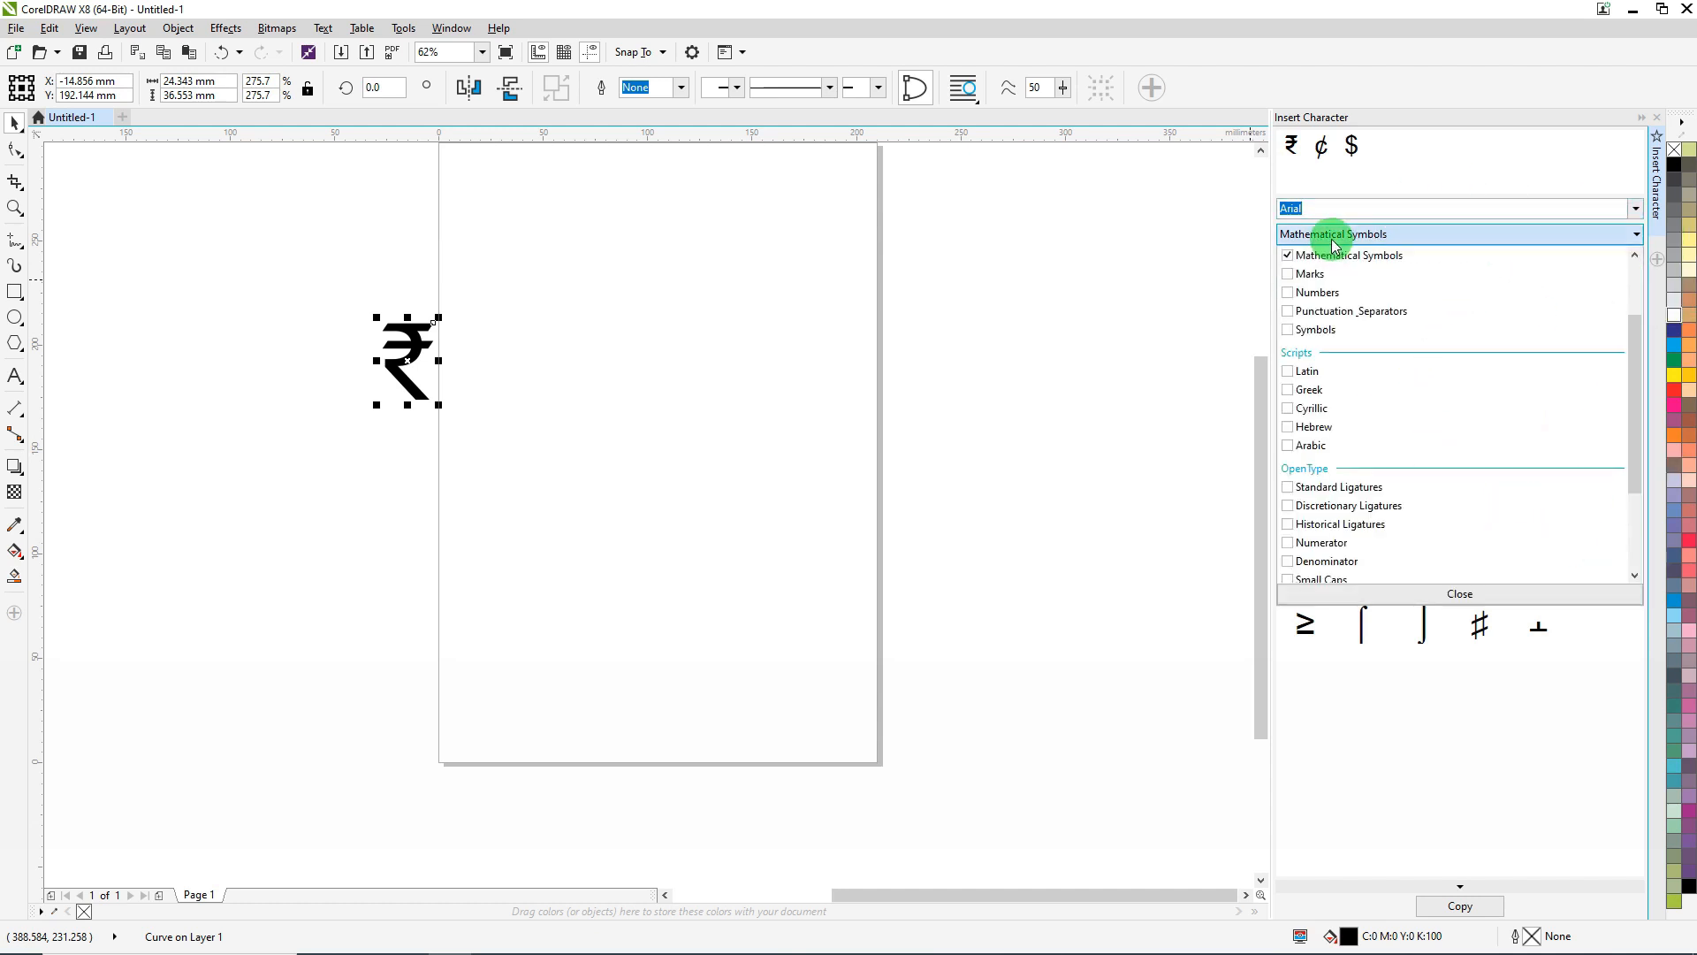
{"action": "left_click", "coordinate": [1316, 329]}
{"action": "left_click", "coordinate": [1309, 264]}
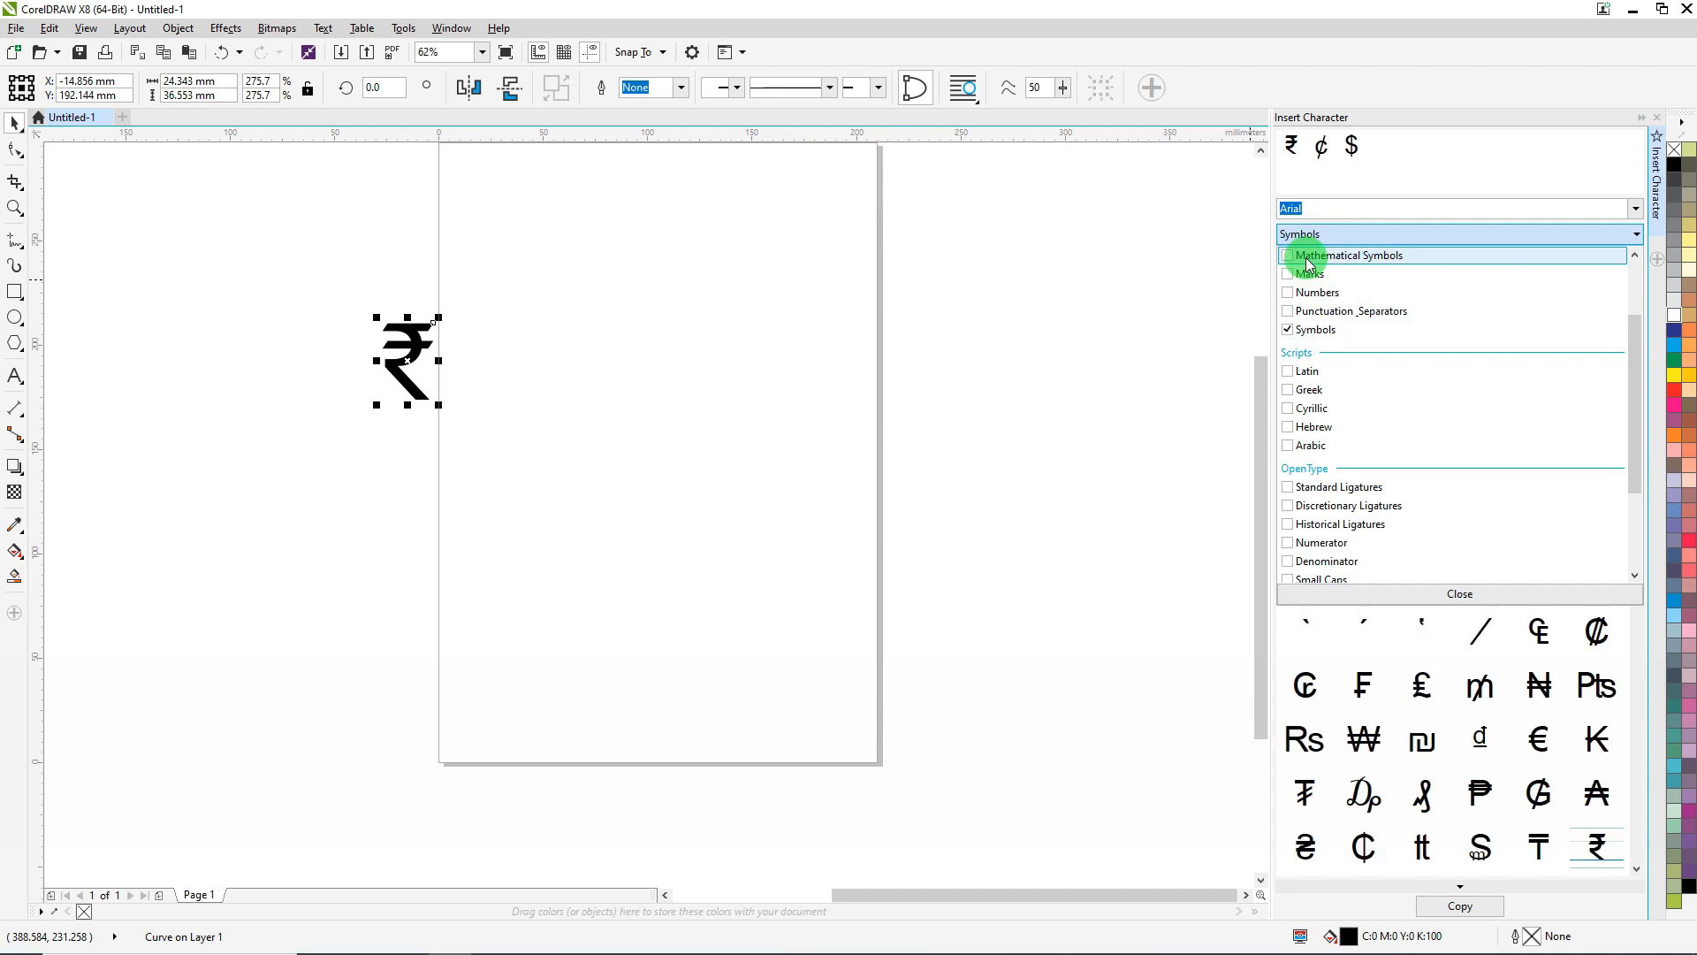
{"action": "left_click", "coordinate": [1052, 301]}
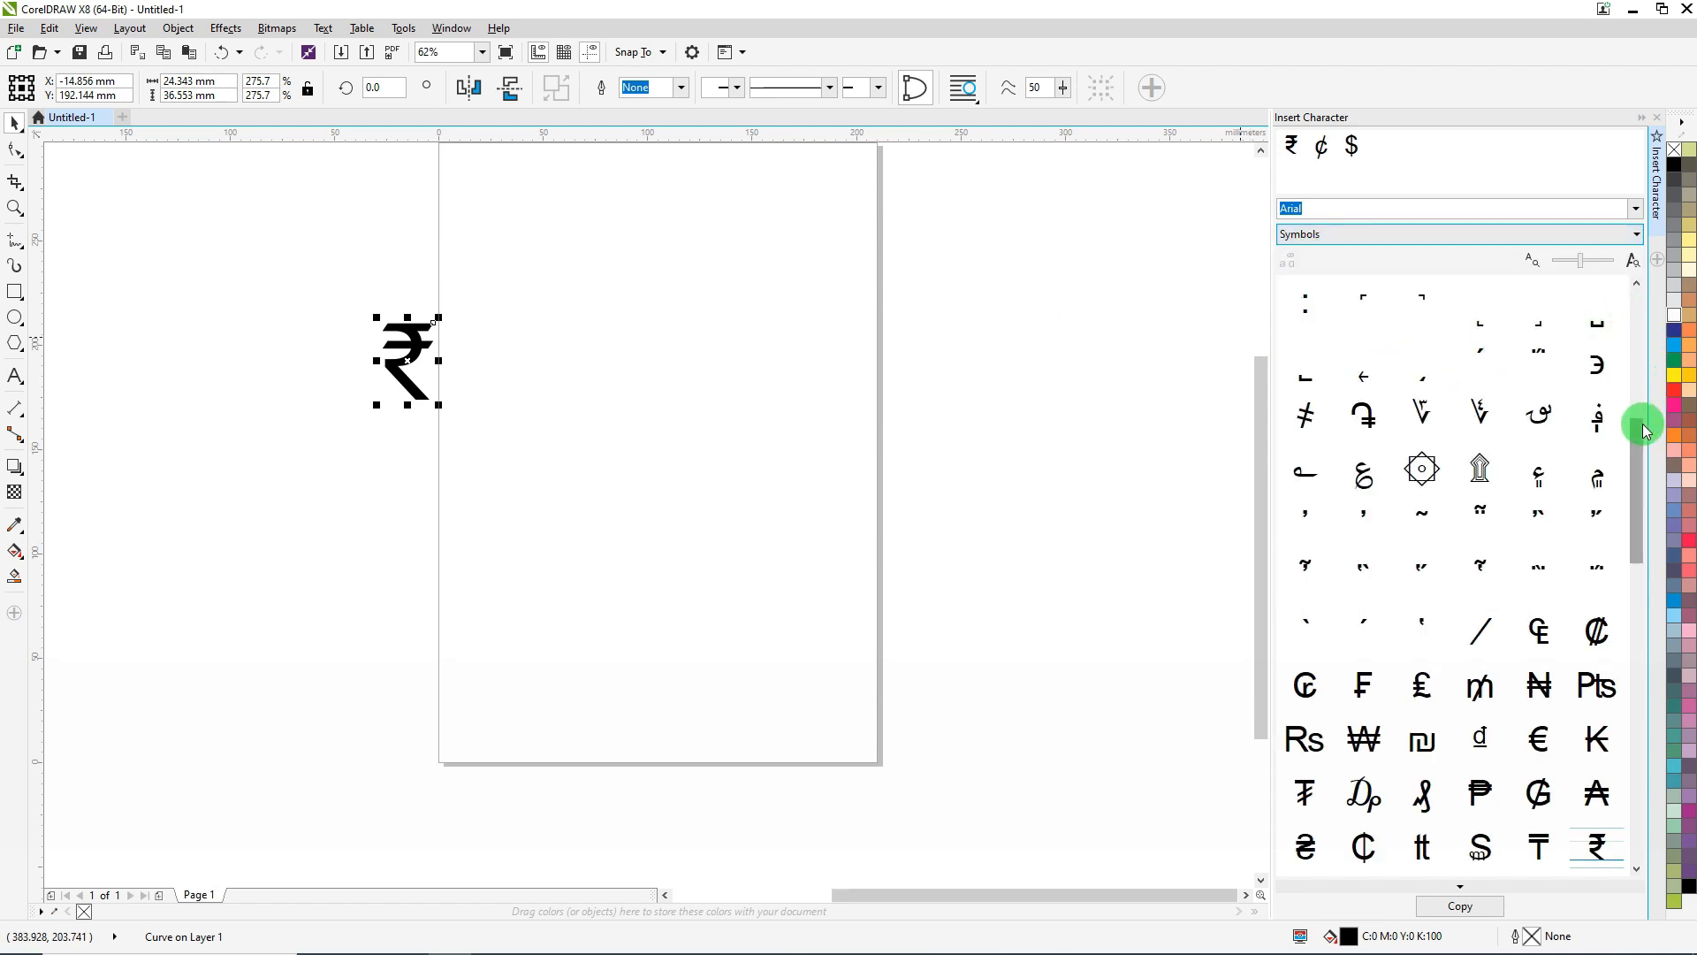
{"action": "mouse_move", "coordinate": [1639, 421]}
{"action": "left_mouse_down"}
{"action": "mouse_move", "coordinate": [1635, 676]}
{"action": "mouse_move", "coordinate": [1599, 478]}
{"action": "mouse_move", "coordinate": [1605, 258]}
{"action": "left_mouse_up"}
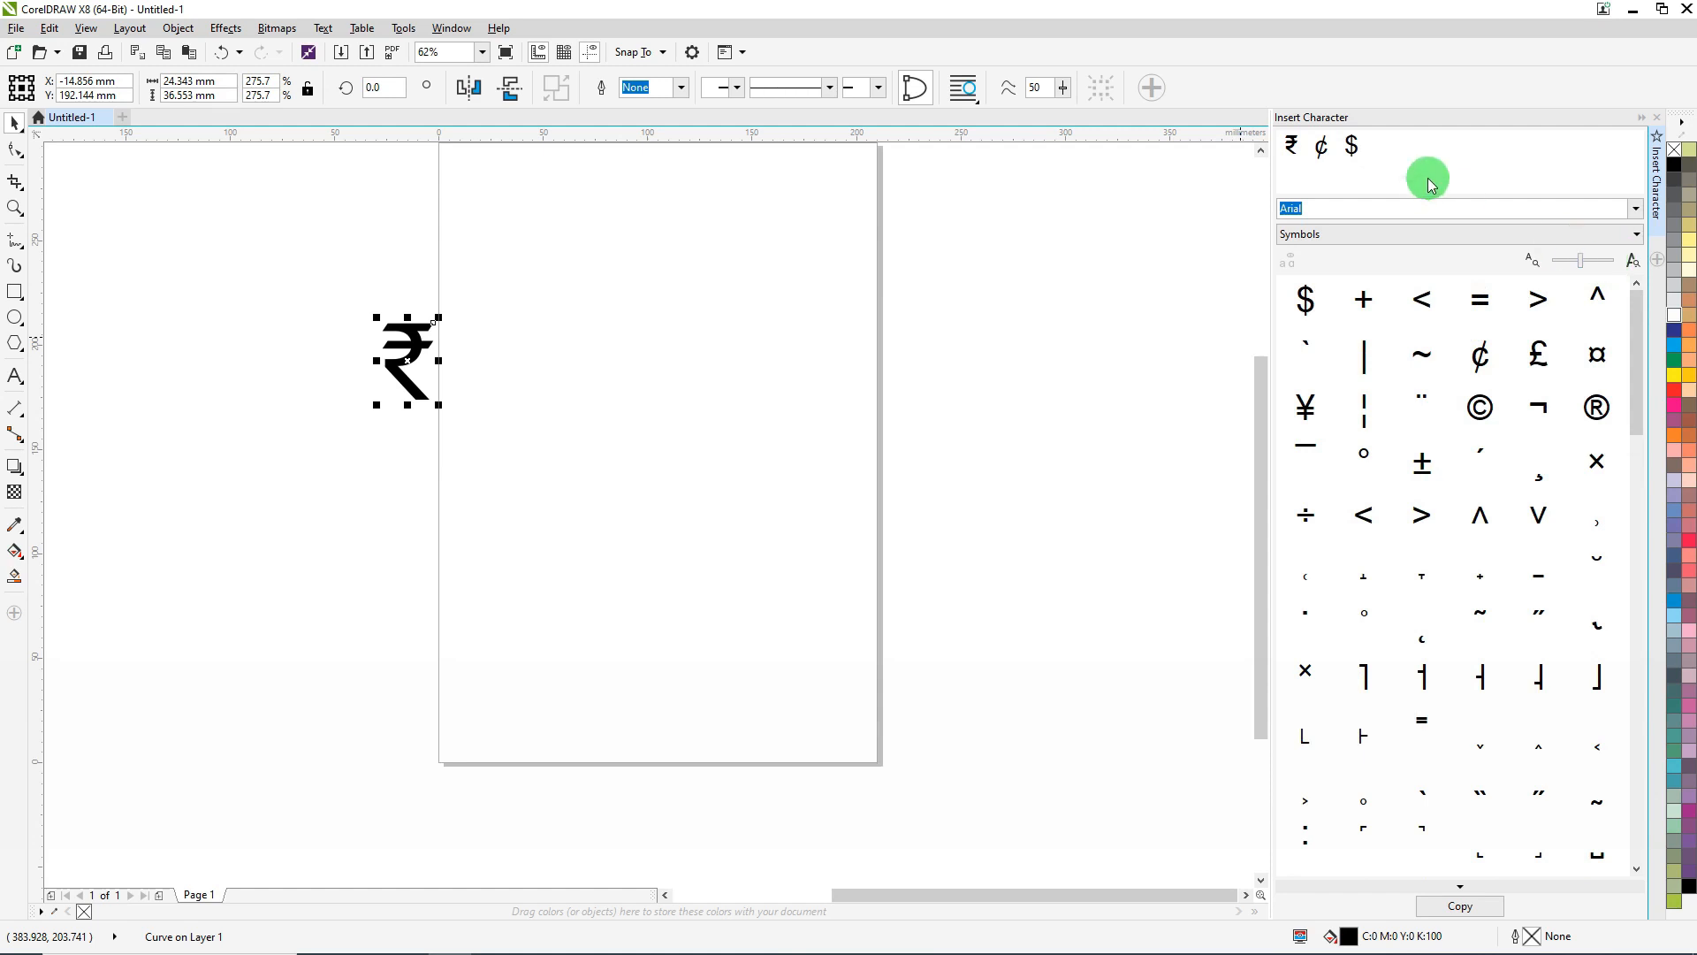
- Change the Arial glyph filter from Symbols to the Latin script and look through its characters from the beginning
{"action": "left_click", "coordinate": [1357, 236]}
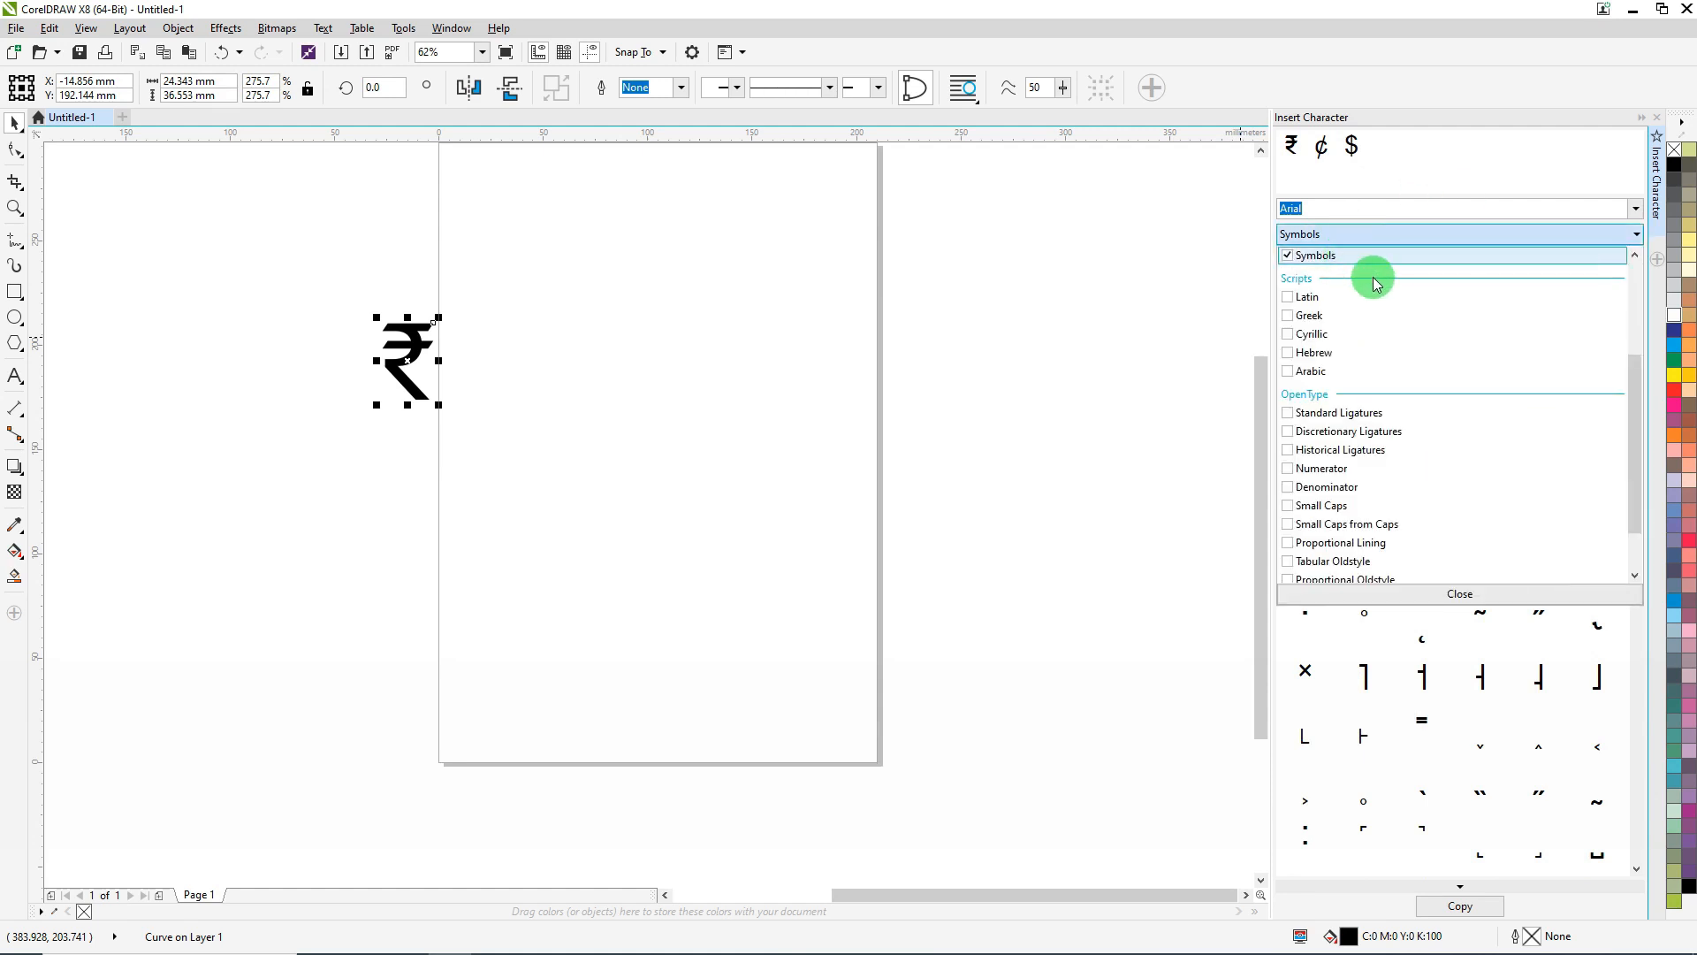
{"action": "left_click_drag", "start_coordinate": [1635, 369], "coordinate": [1632, 258]}
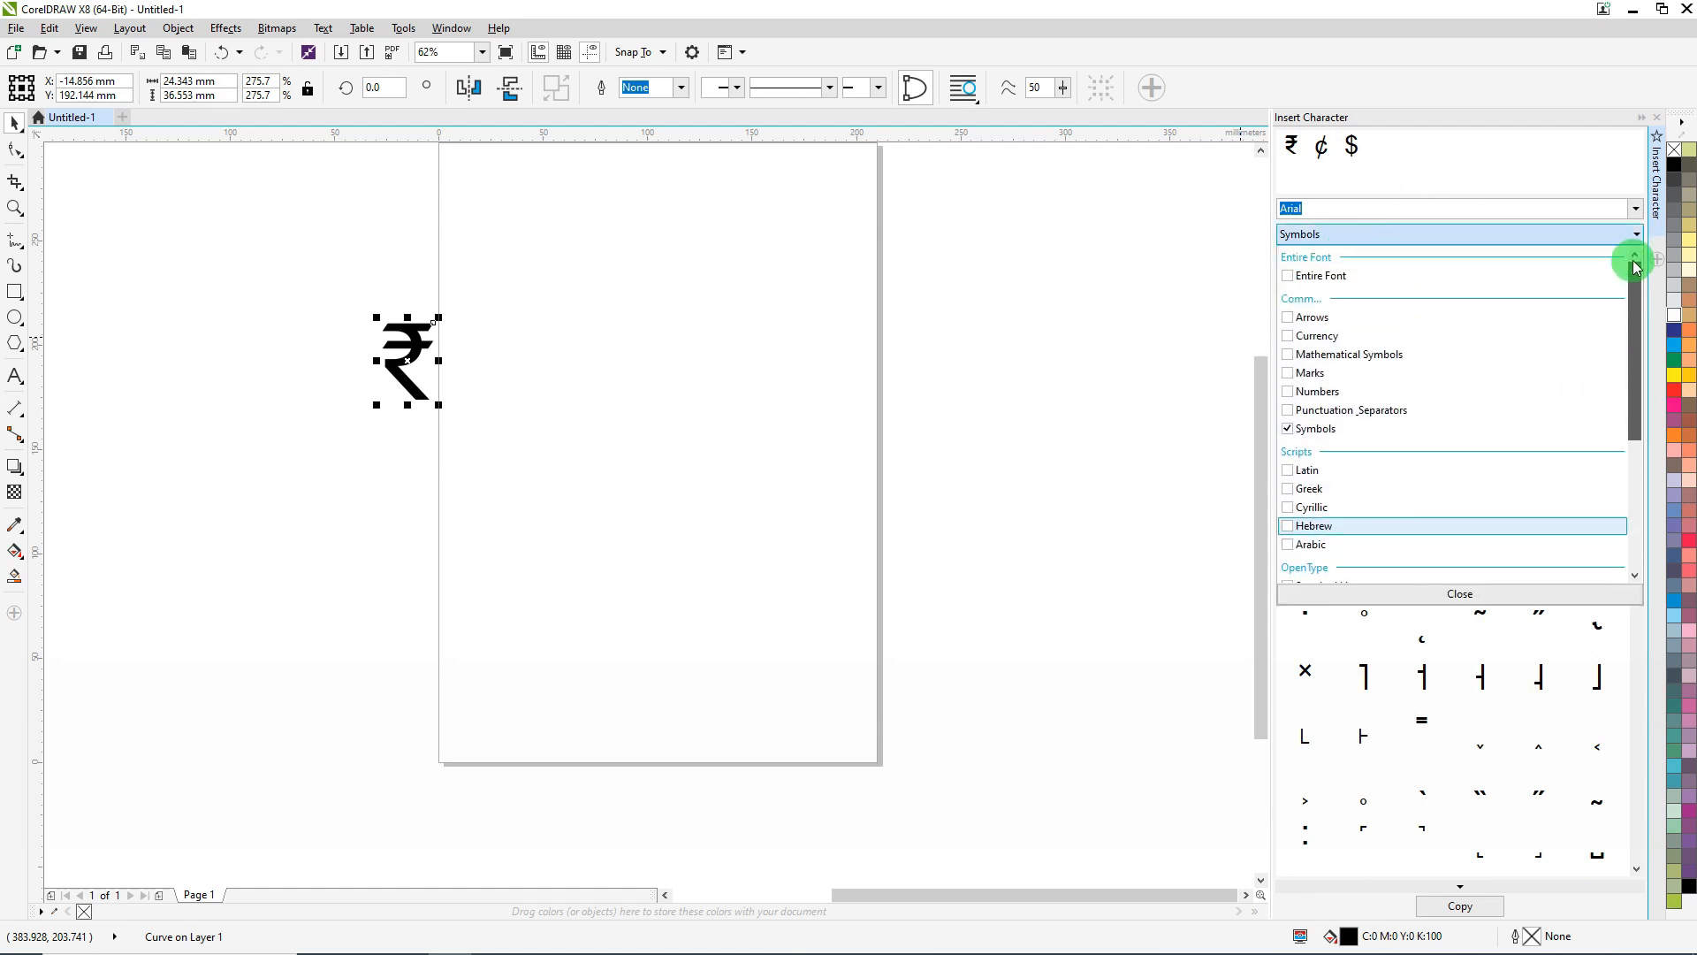
{"action": "left_click", "coordinate": [1288, 279]}
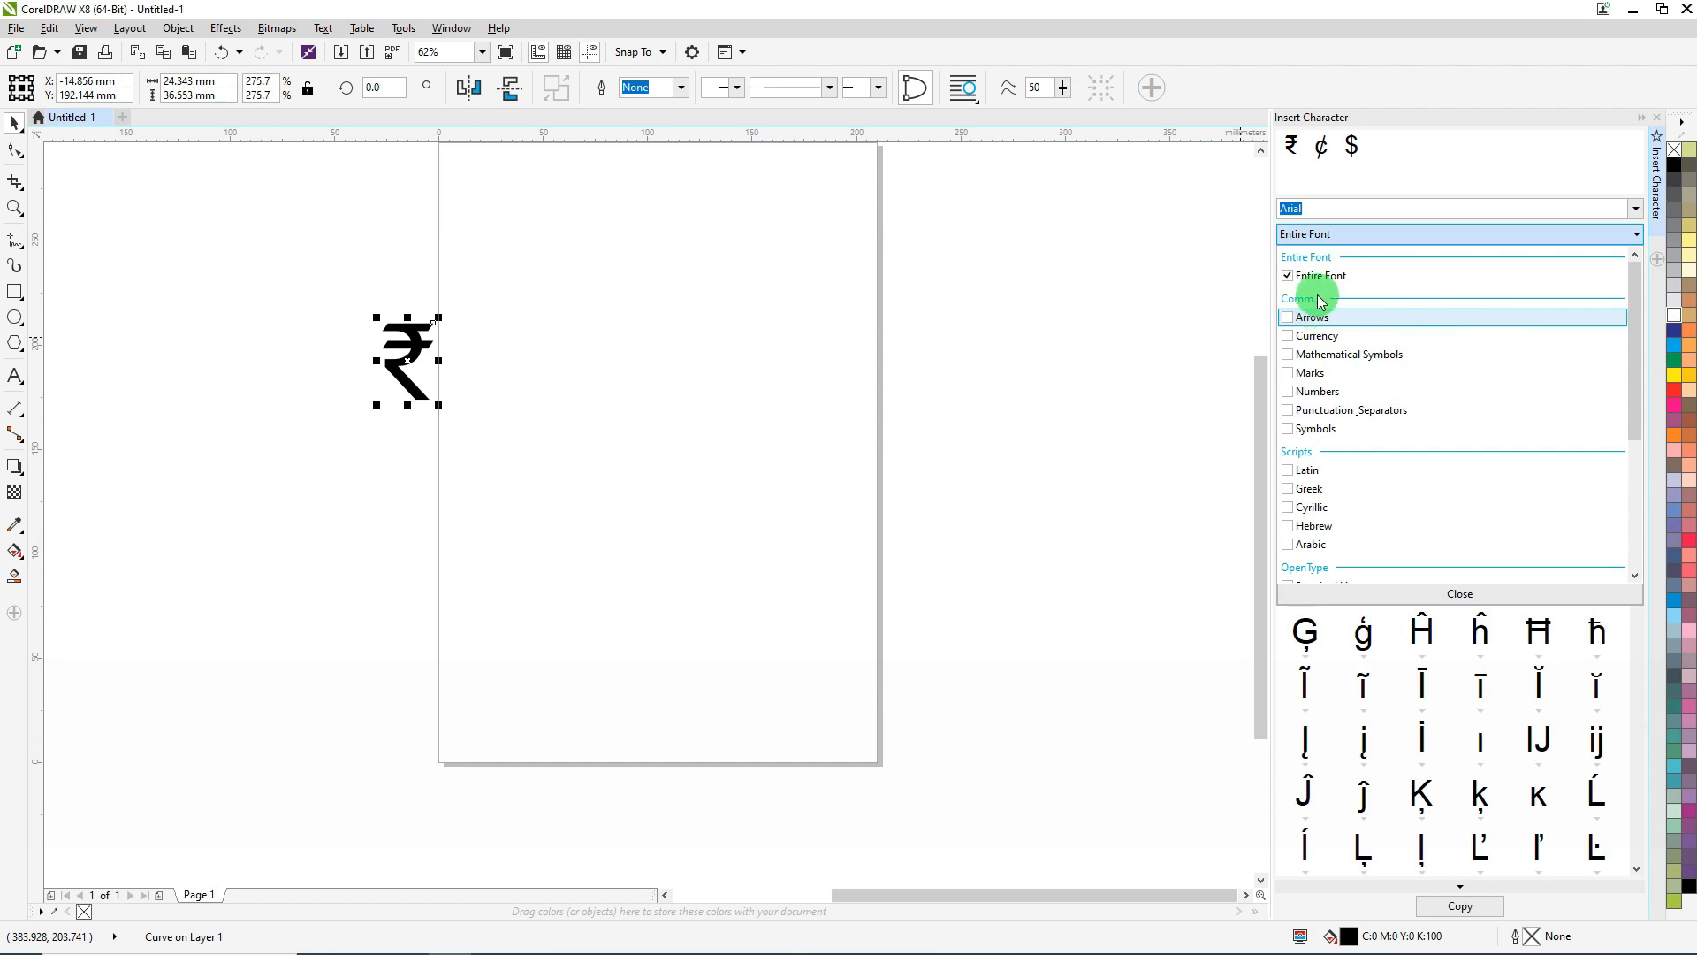
{"action": "left_click_drag", "start_coordinate": [1632, 275], "coordinate": [1629, 332]}
{"action": "left_click", "coordinate": [1323, 361]}
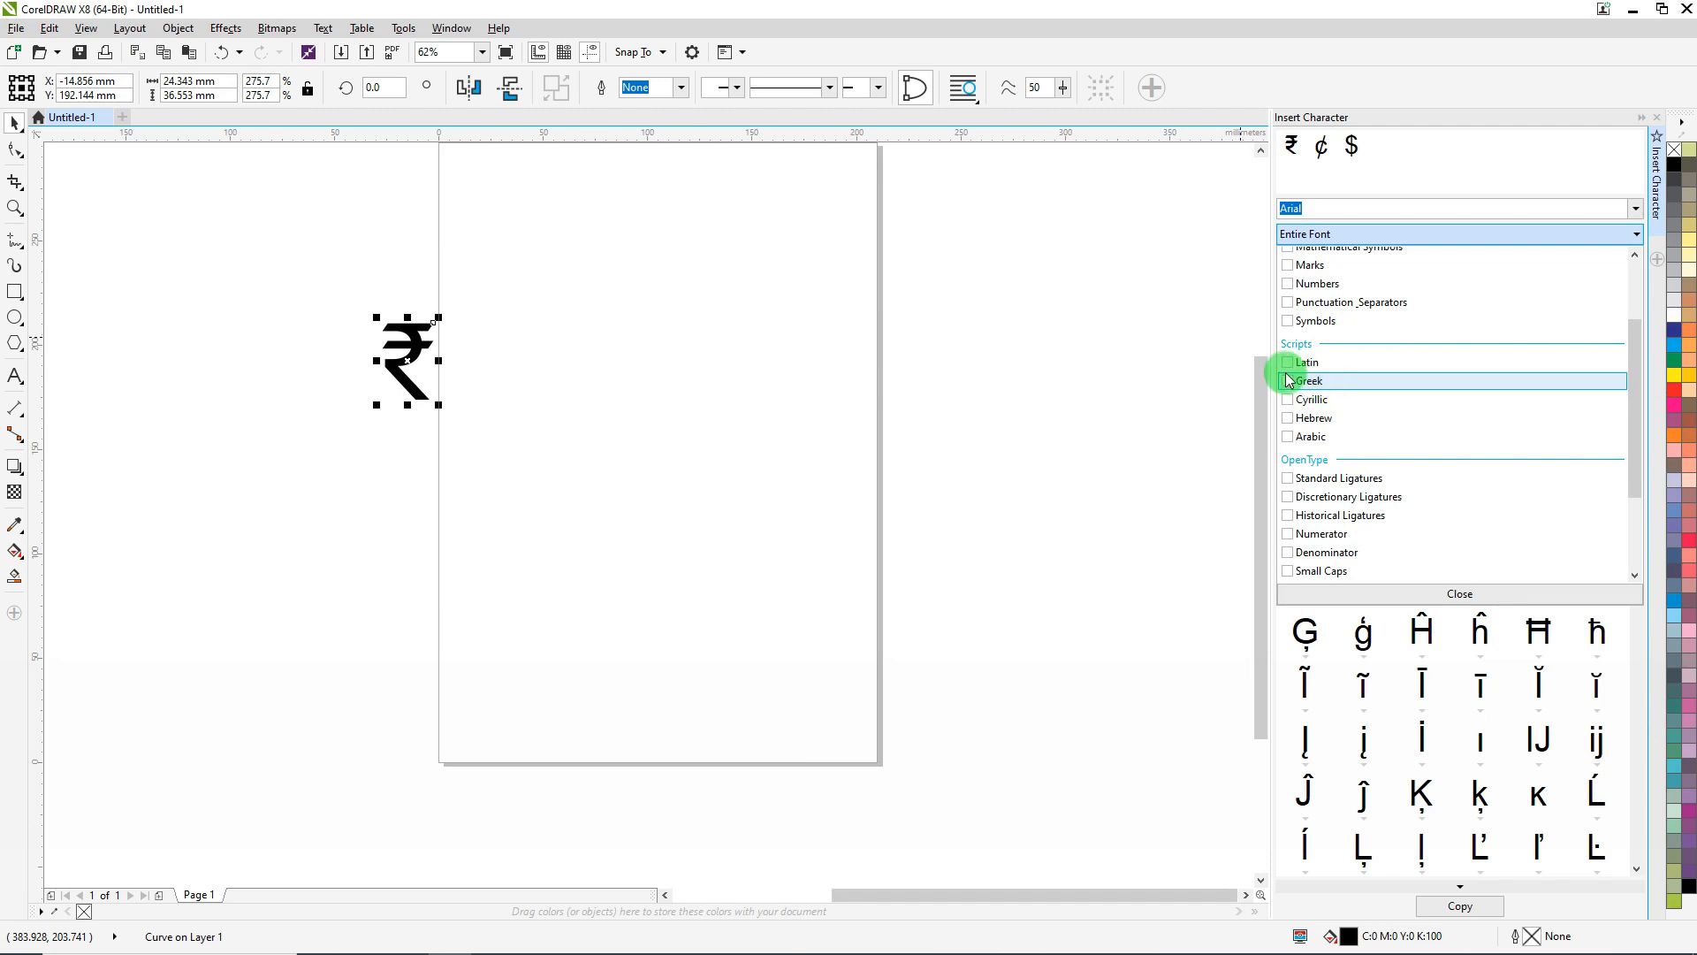
{"action": "left_click", "coordinate": [1286, 364]}
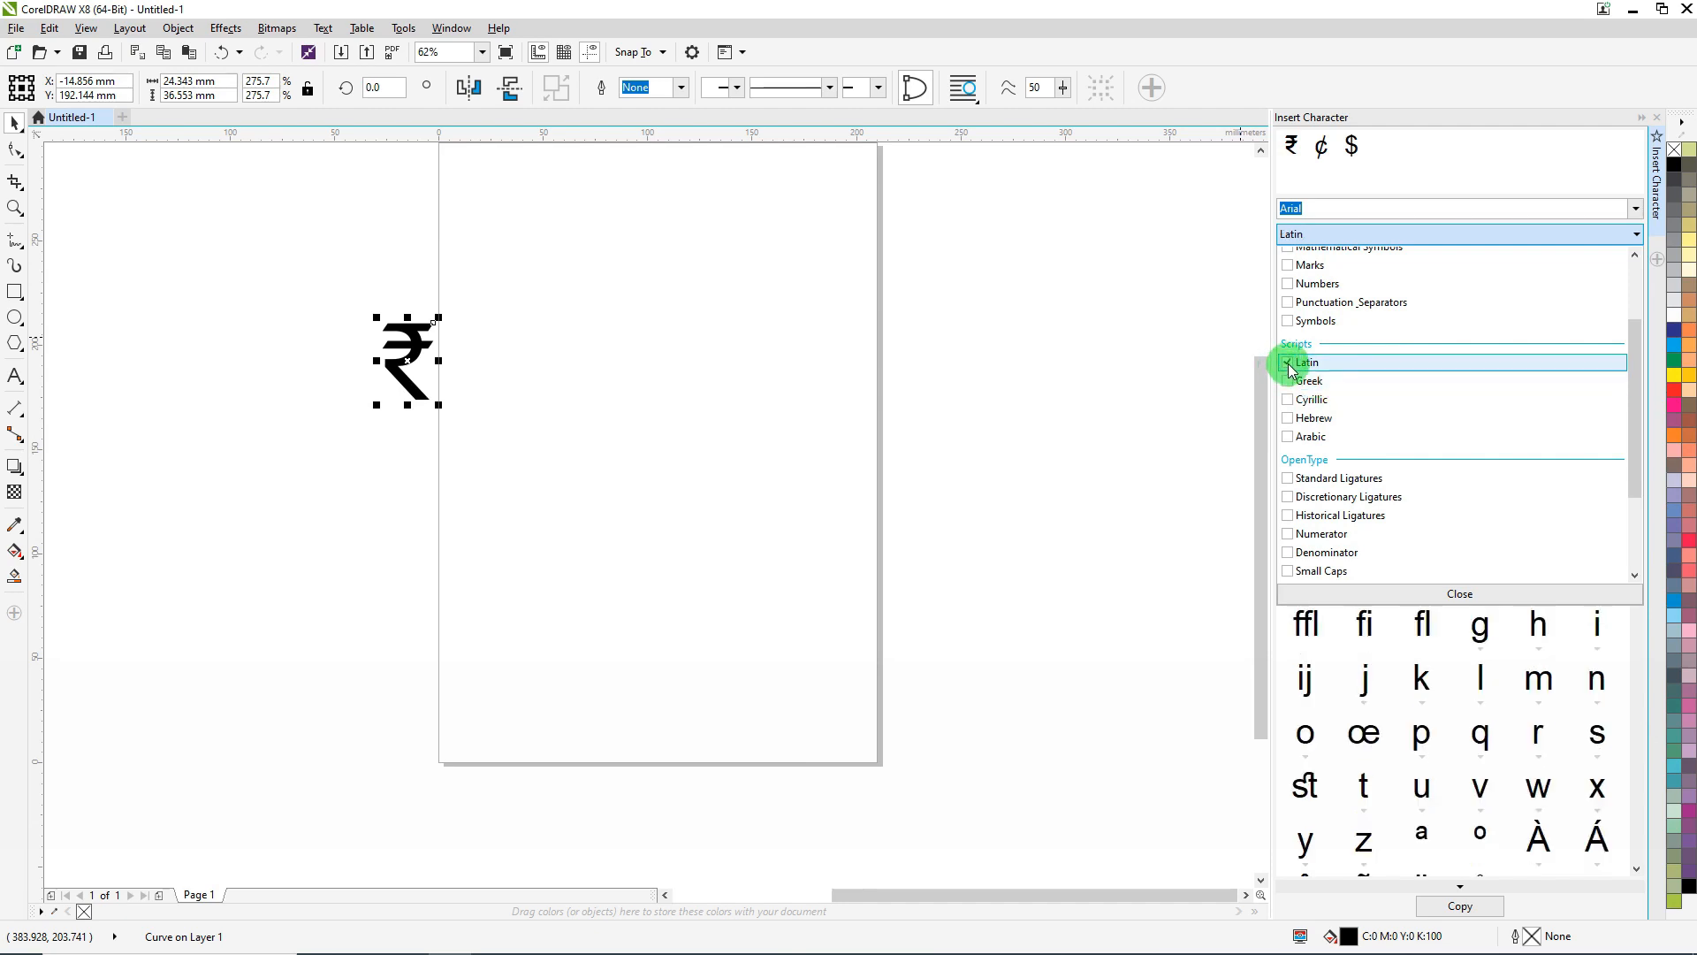
{"action": "left_click", "coordinate": [1232, 343]}
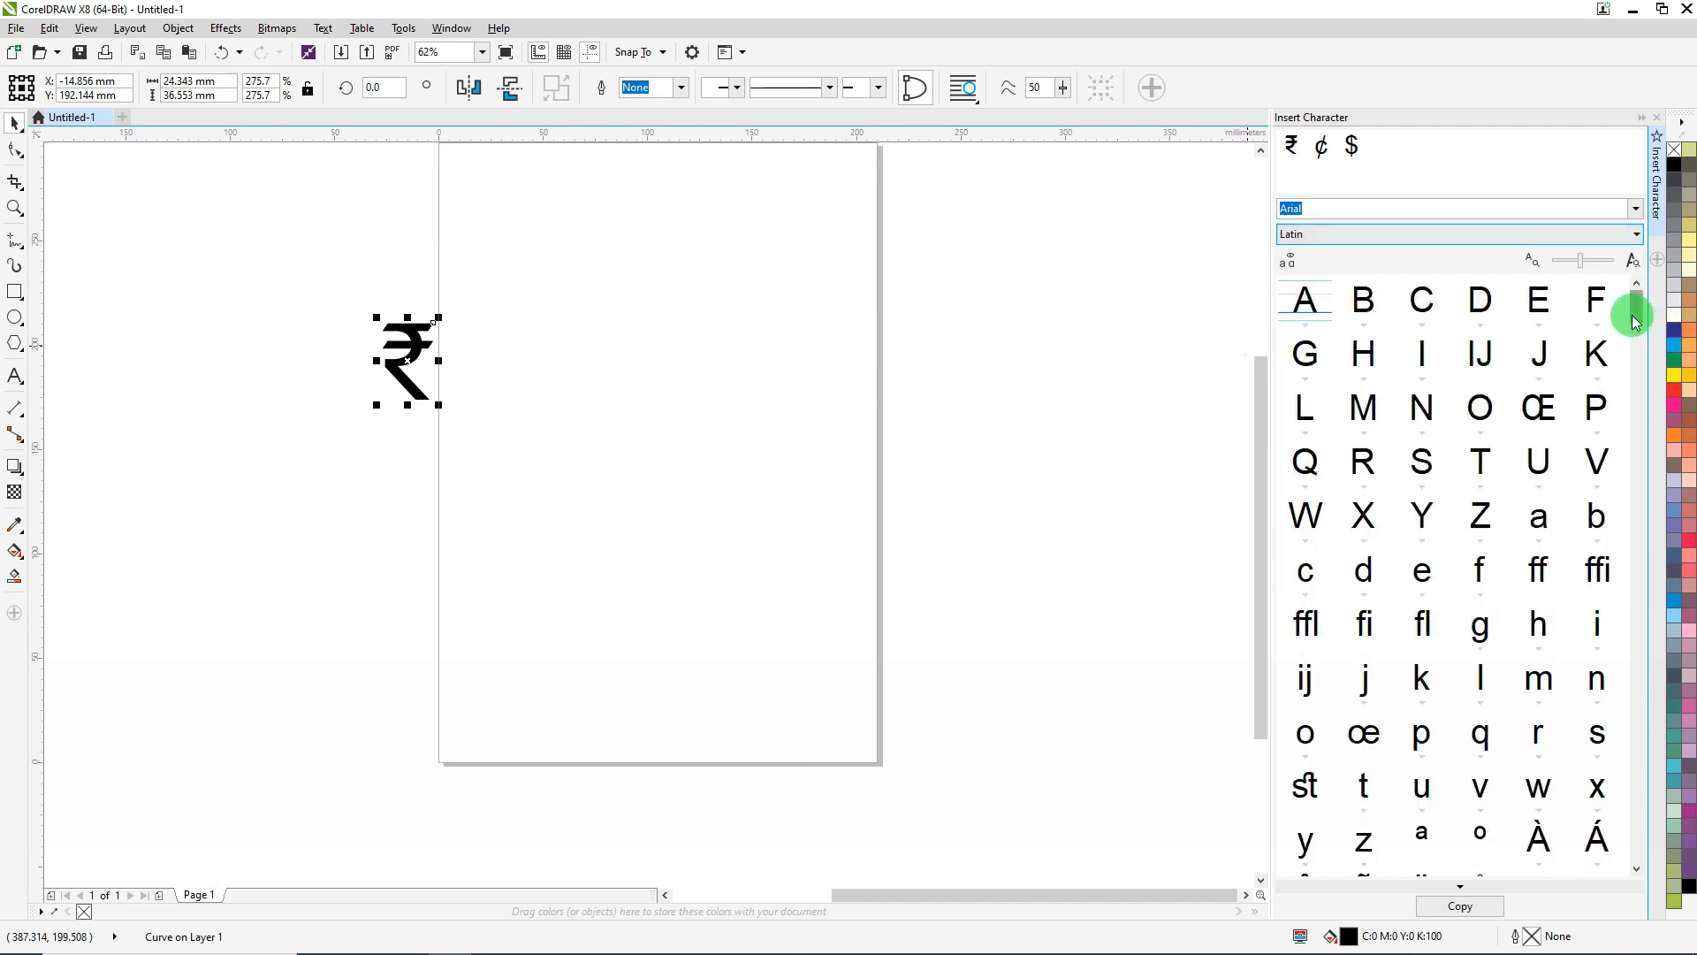
{"action": "left_click_drag", "start_coordinate": [1635, 313], "coordinate": [1621, 257]}
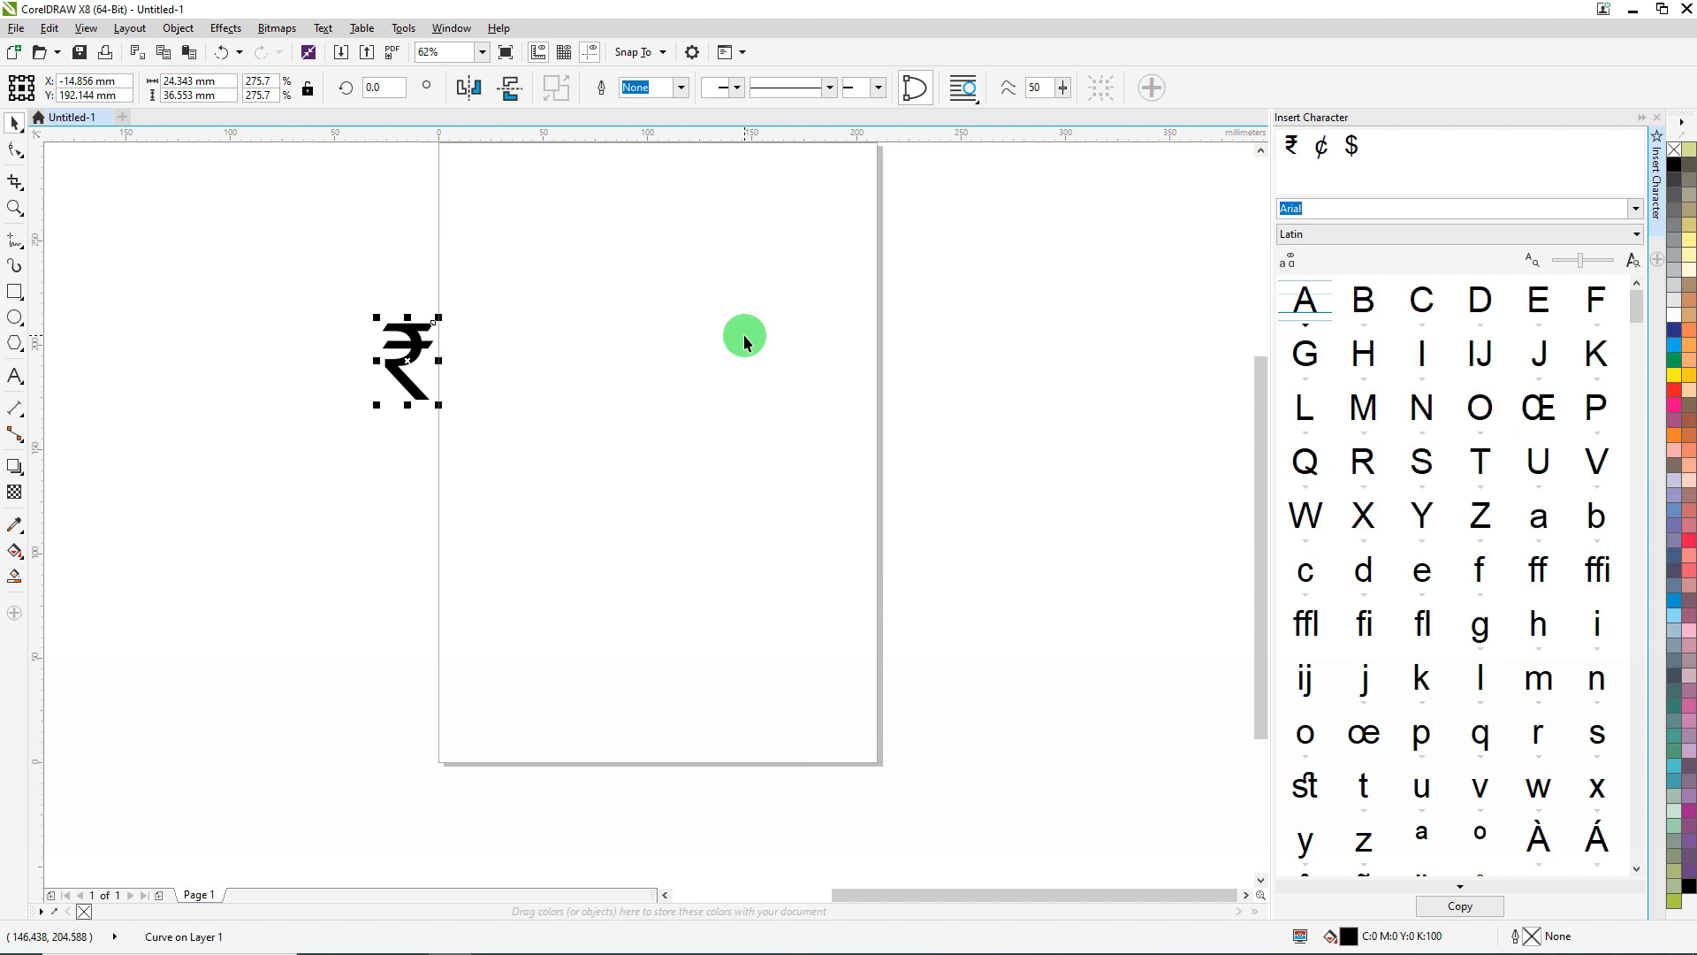
- Add the artistic text "Professional" near the page's middle and enlarge it to about 59 mm wide, roughly 31 pt
{"action": "left_click", "coordinate": [14, 375]}
{"action": "left_click", "coordinate": [635, 470]}
{"action": "scroll", "coordinate": [658, 463], "scroll_direction": "up", "scroll_amount": 4}
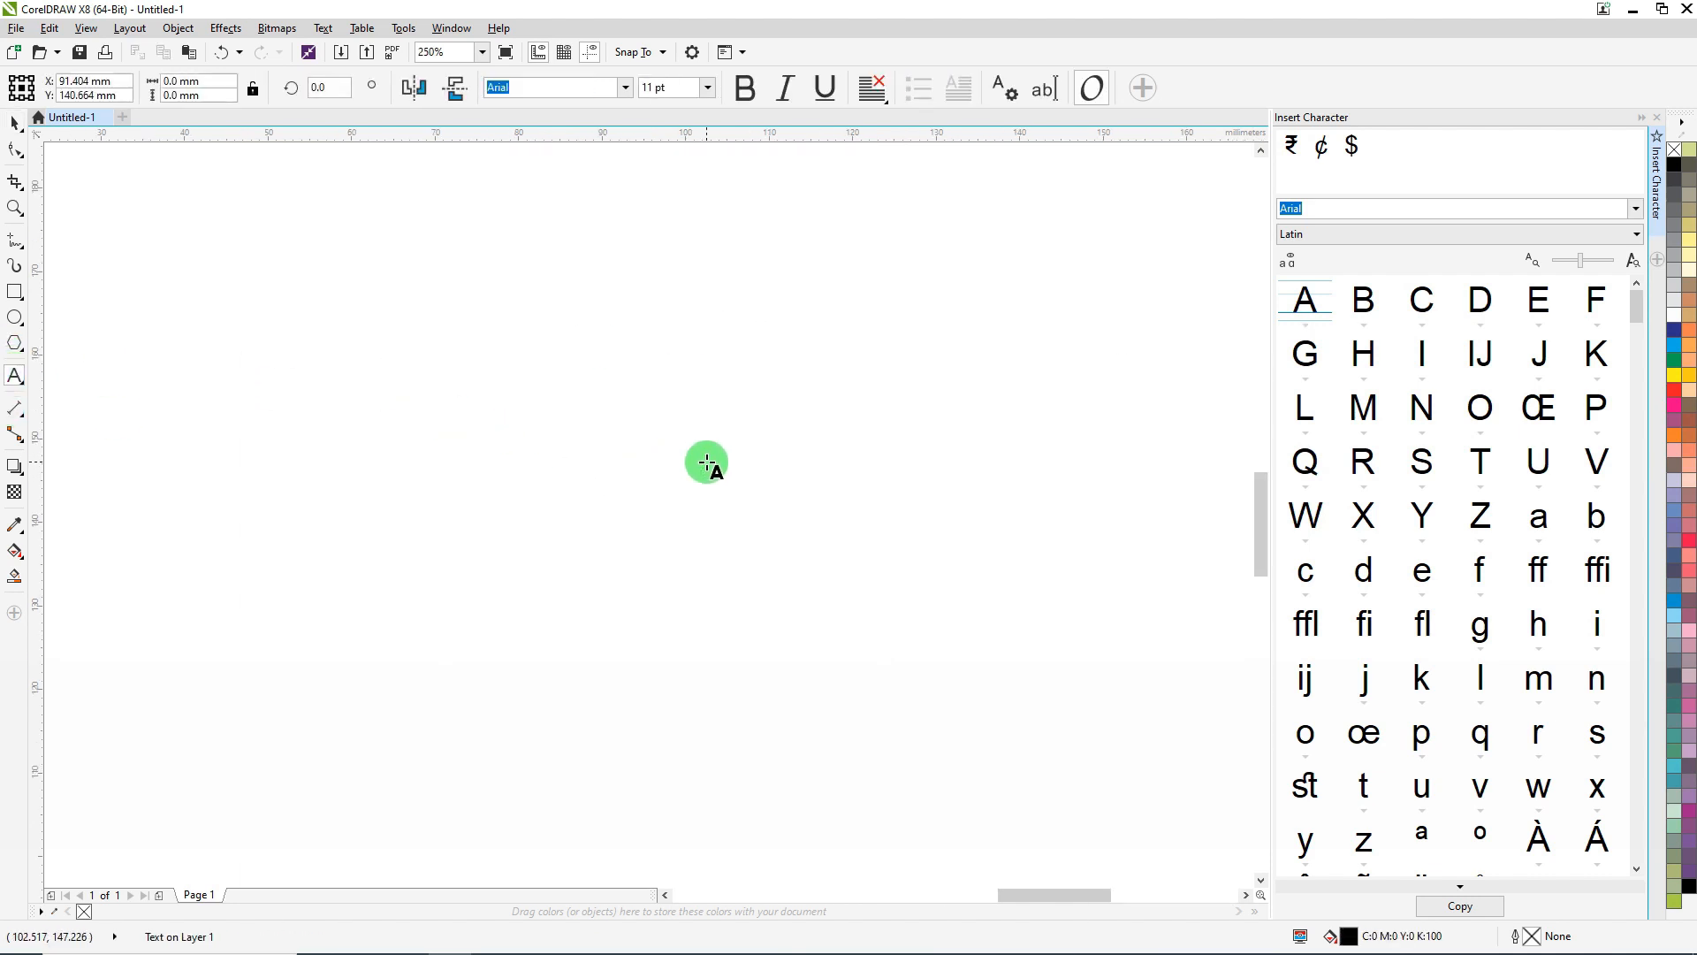
{"action": "type", "text": "Professio"}
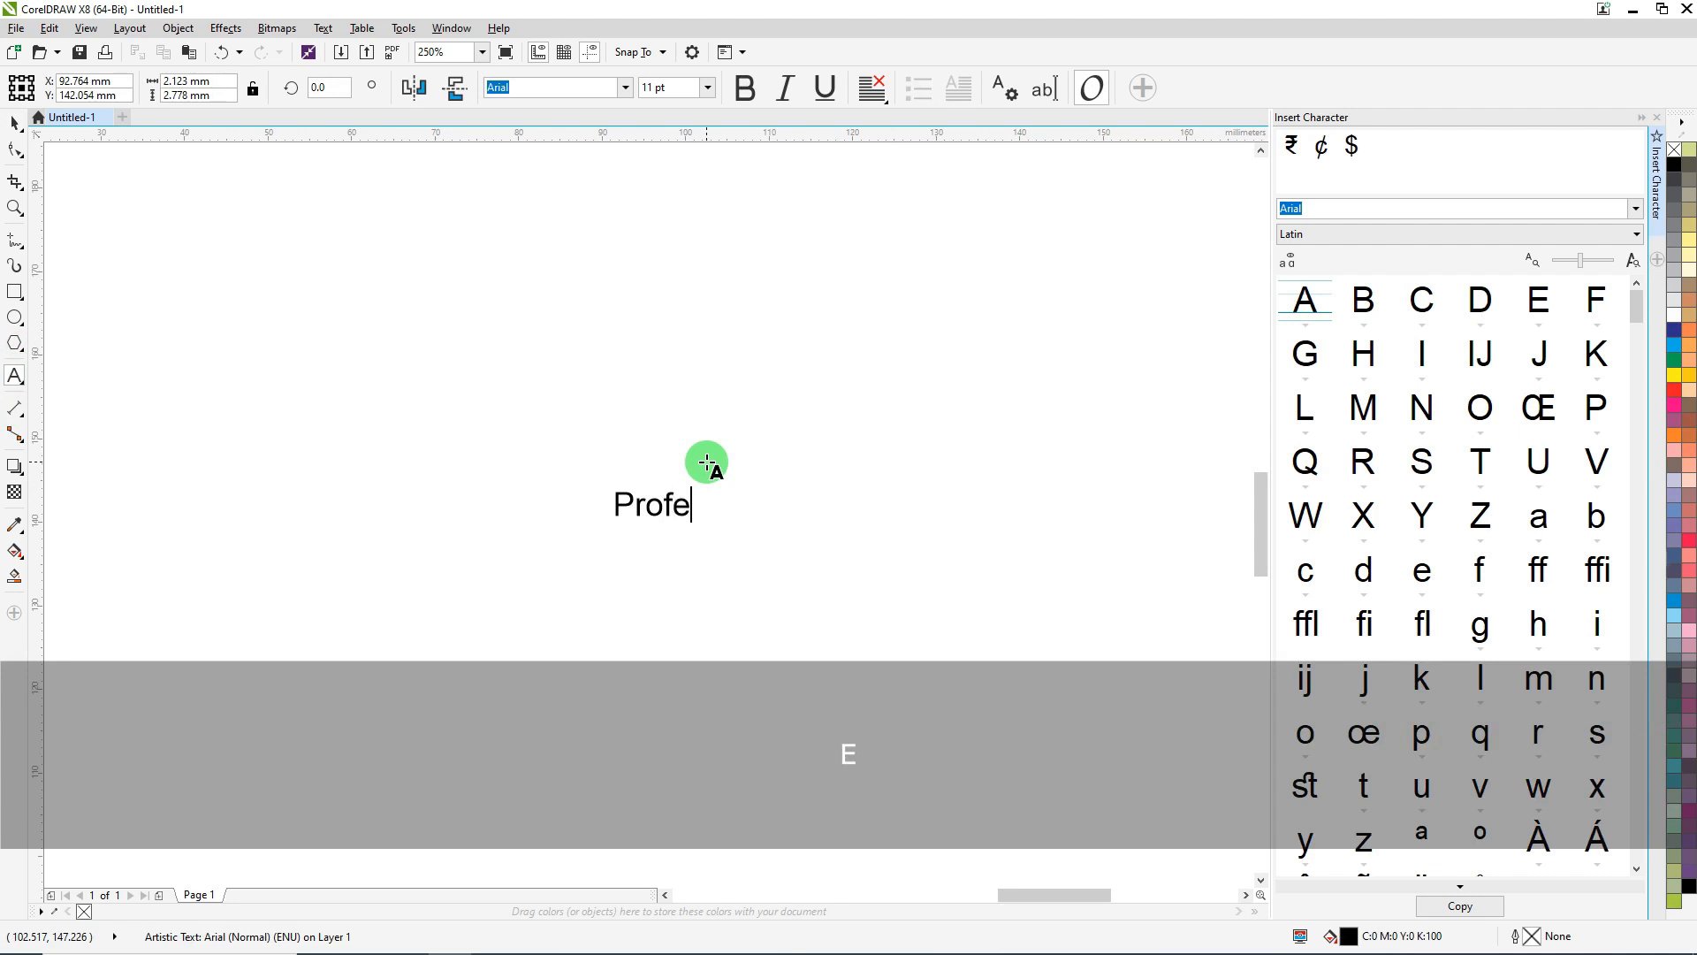
{"action": "type", "text": "nal"}
{"action": "left_click", "coordinate": [14, 123]}
{"action": "left_click_drag", "start_coordinate": [792, 520], "coordinate": [953, 543]}
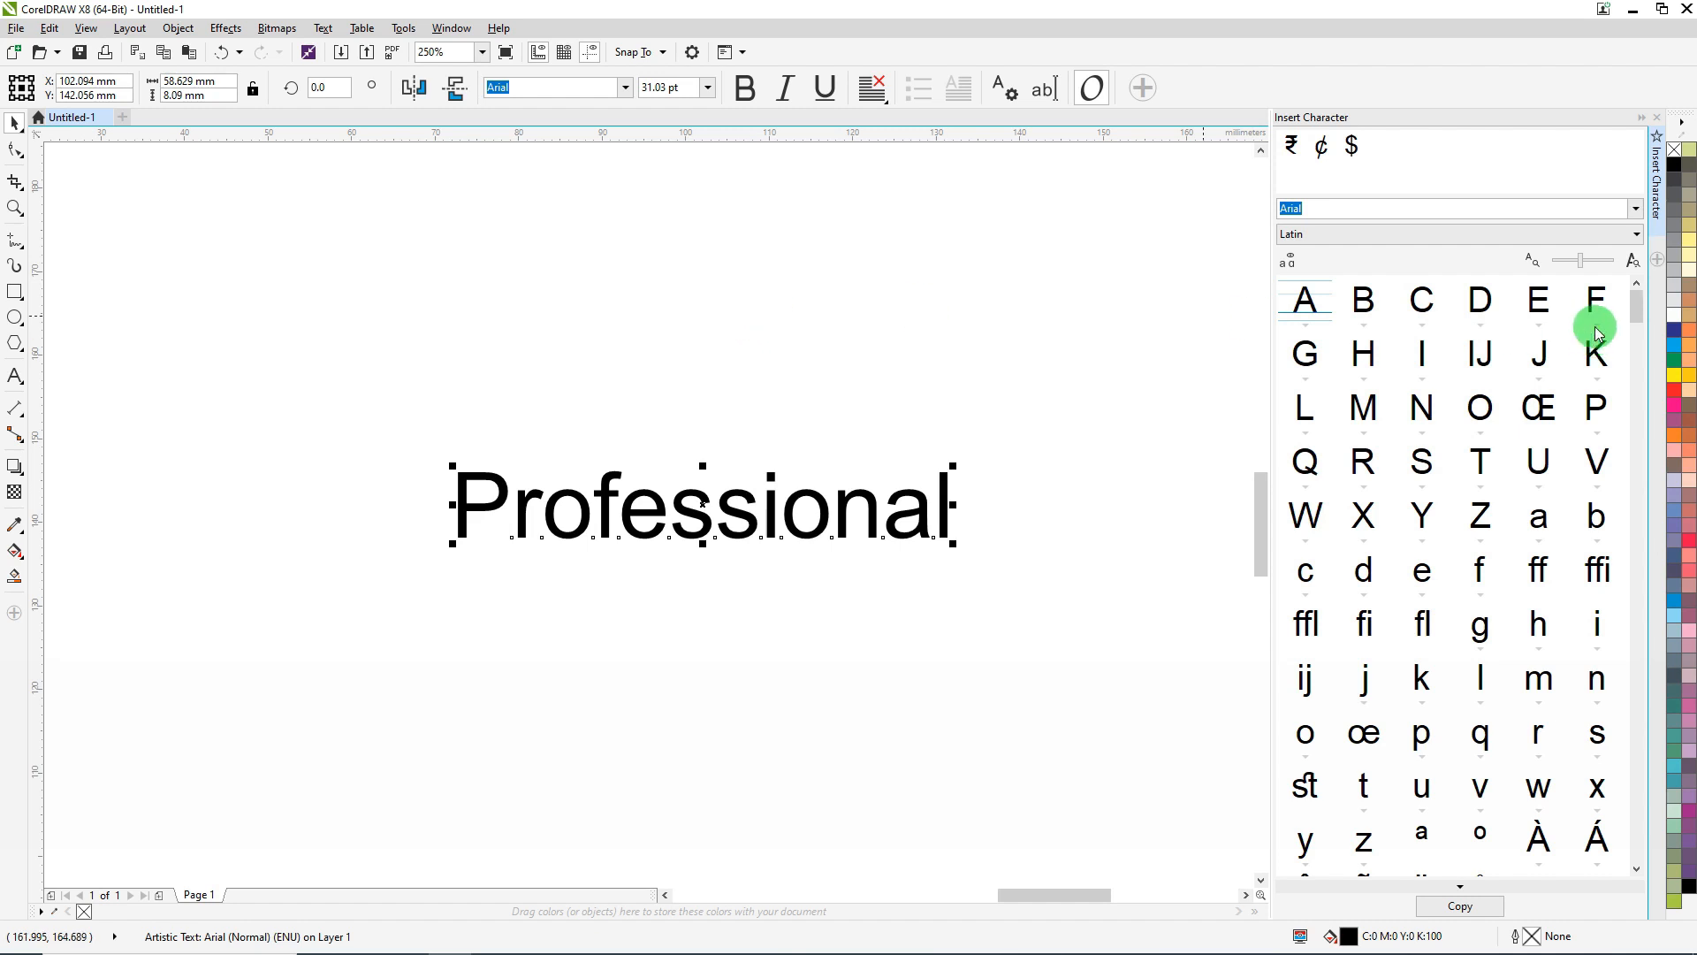
- Replace the first s in "Professional" with the Latin glyph ś
{"action": "left_click_drag", "start_coordinate": [1635, 301], "coordinate": [1669, 382]}
{"action": "left_click", "coordinate": [1482, 596]}
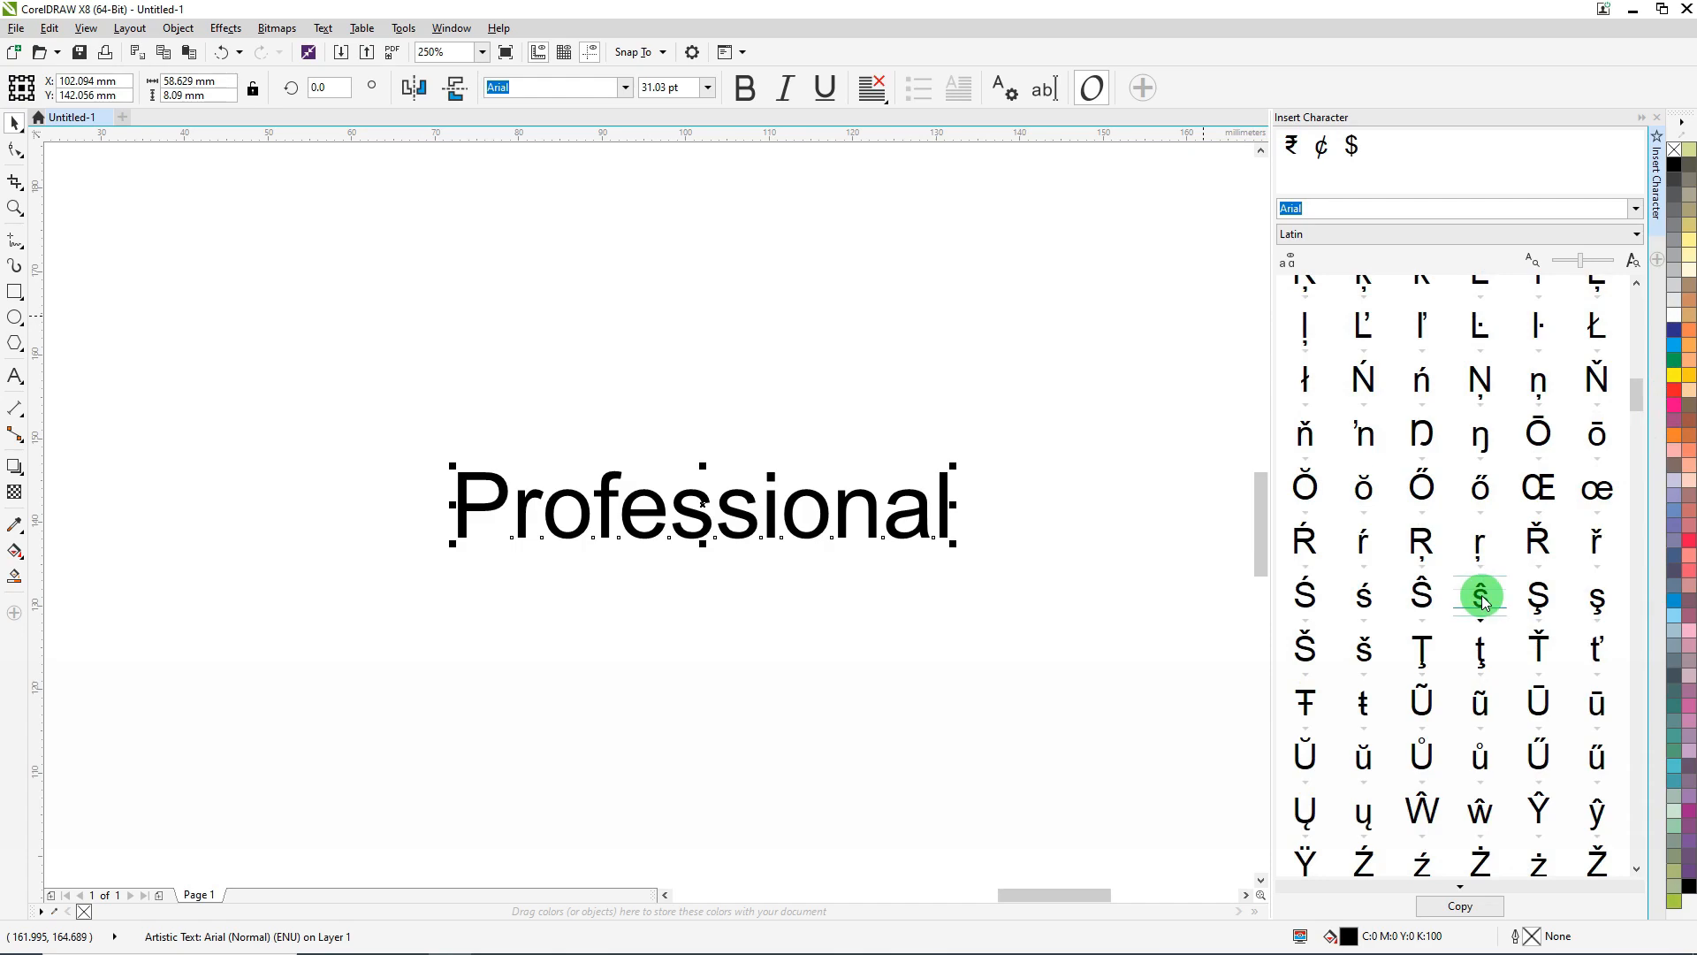
{"action": "left_click", "coordinate": [1363, 597]}
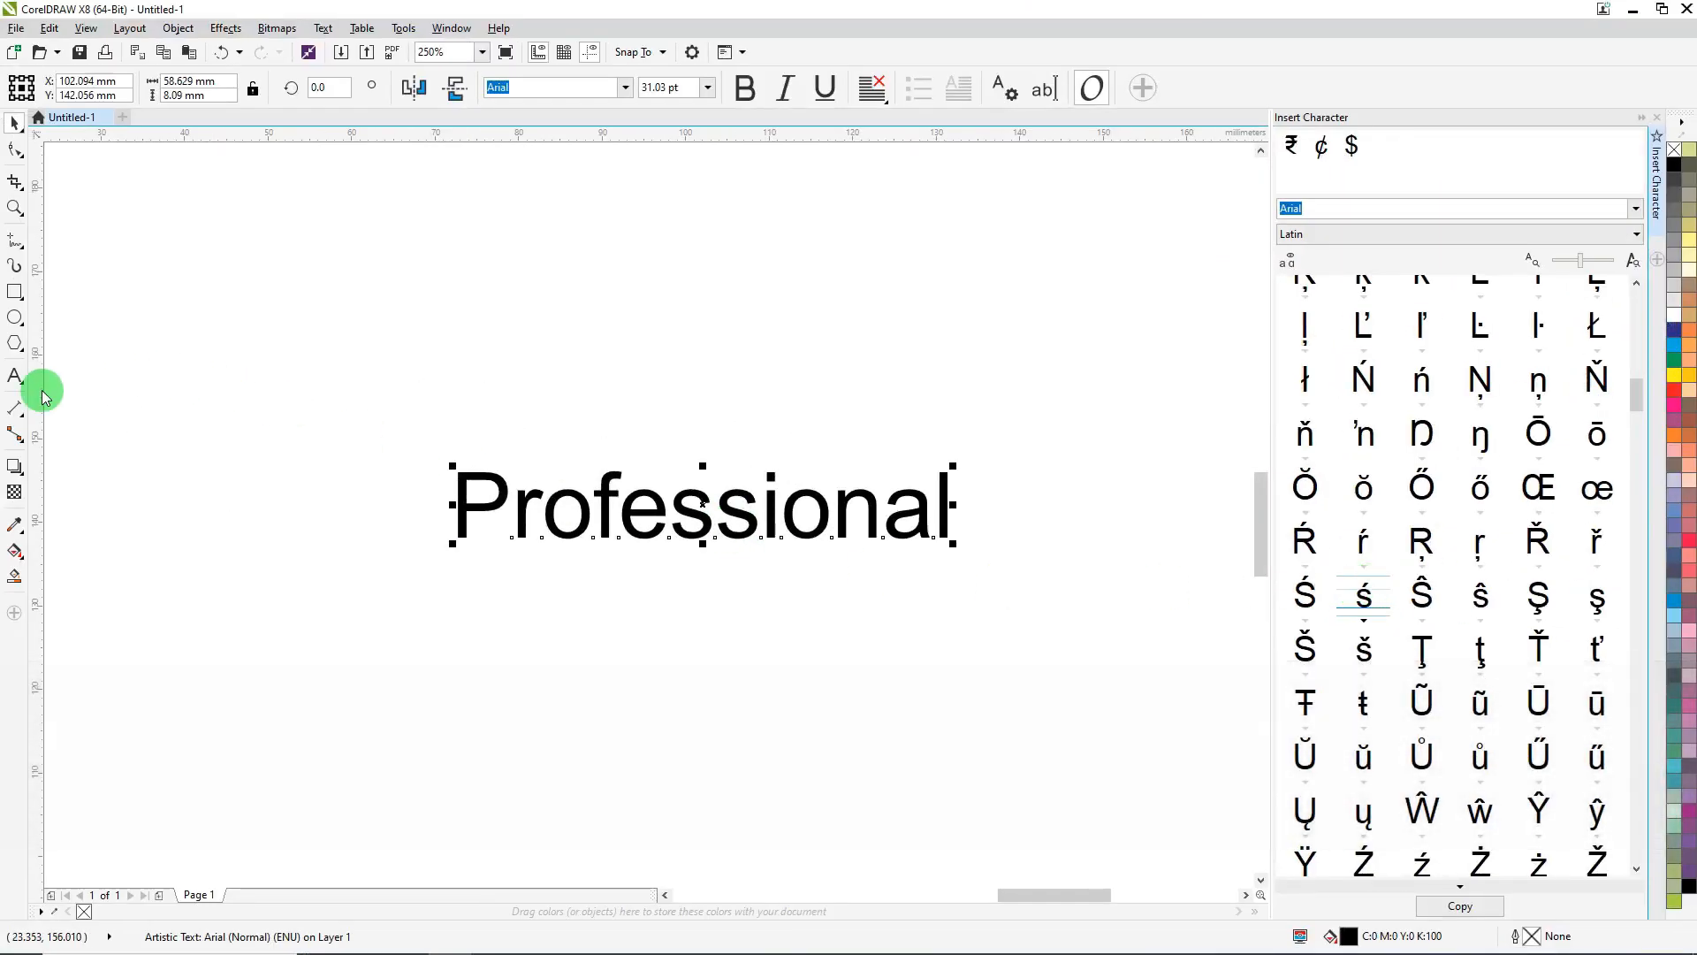
{"action": "left_click", "coordinate": [15, 376]}
{"action": "left_click_drag", "start_coordinate": [669, 492], "coordinate": [707, 506]}
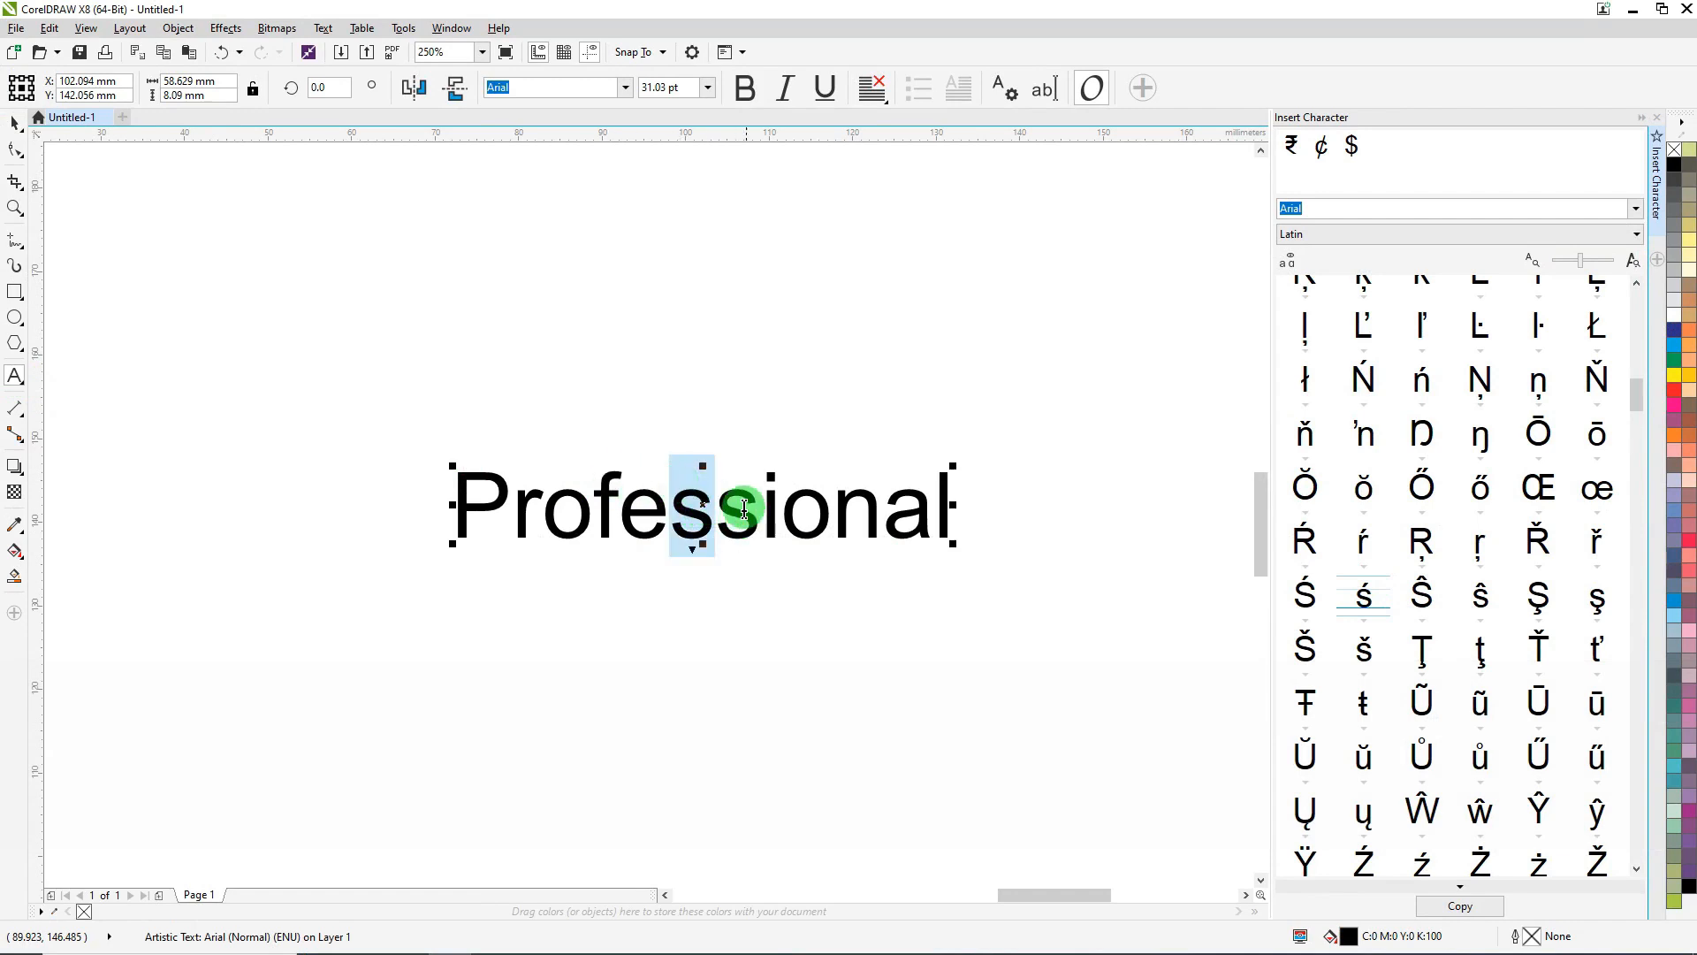
{"action": "double_click", "coordinate": [1365, 601]}
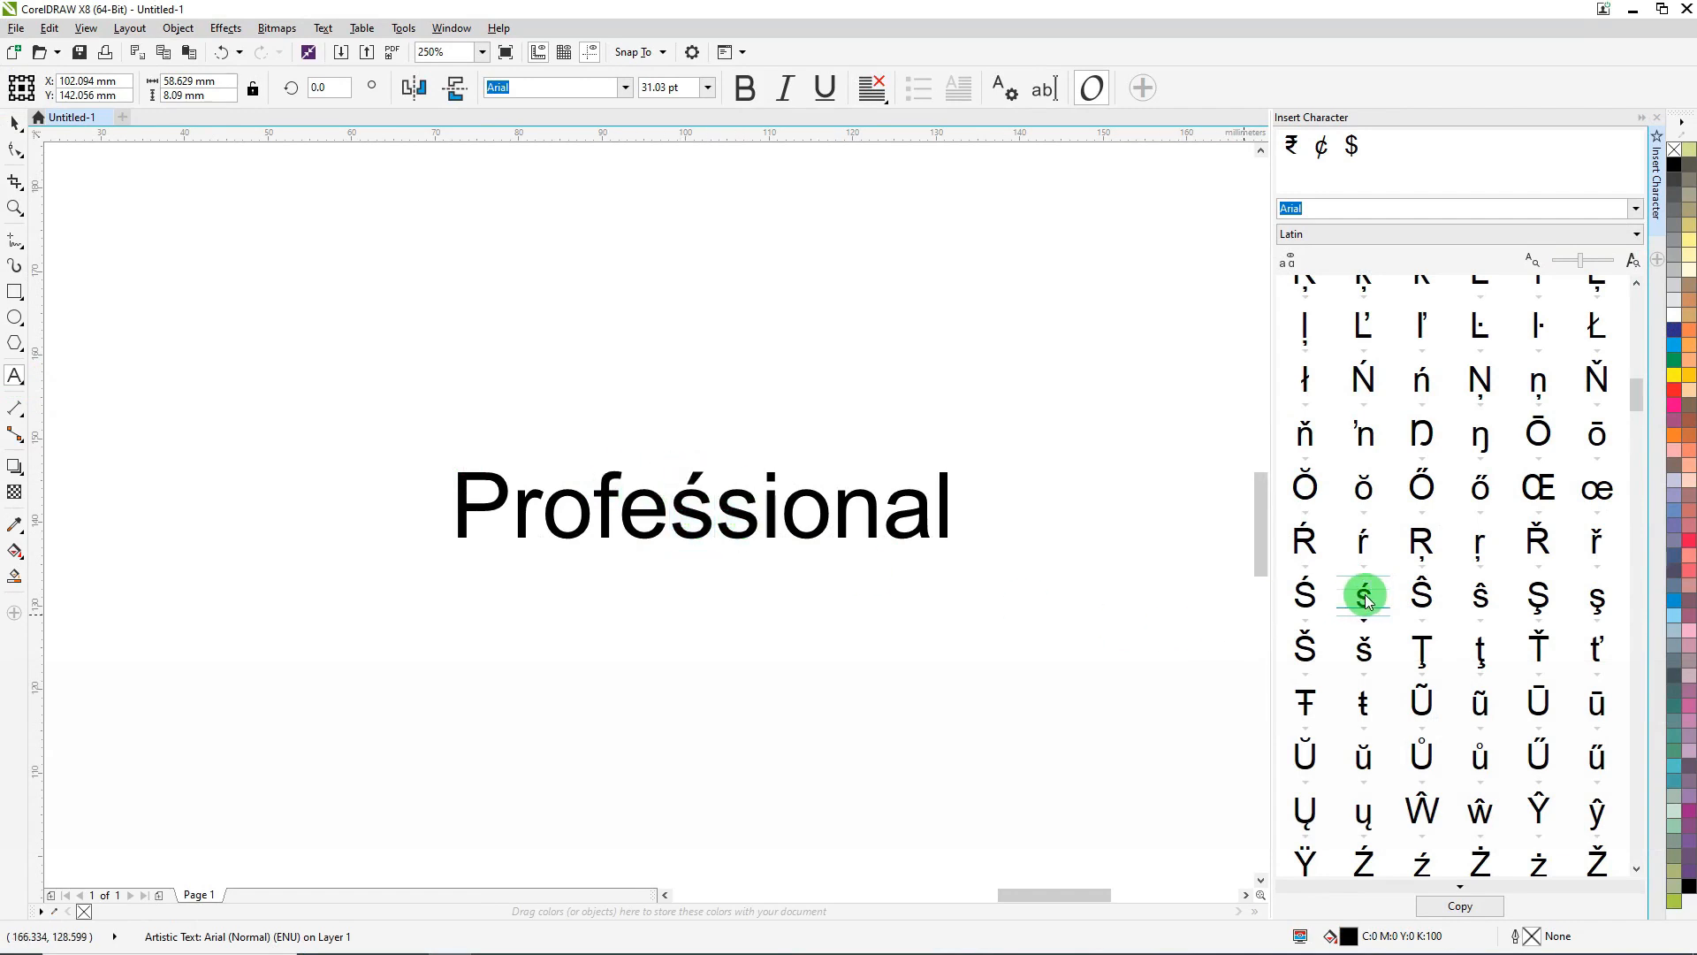
- Replace the second s with ś too and move the word up and left, centred at about X 82 mm, Y 164 mm
{"action": "mouse_move", "coordinate": [776, 512]}
{"action": "left_mouse_down"}
{"action": "mouse_move", "coordinate": [727, 512]}
{"action": "mouse_move", "coordinate": [756, 517]}
{"action": "left_mouse_up"}
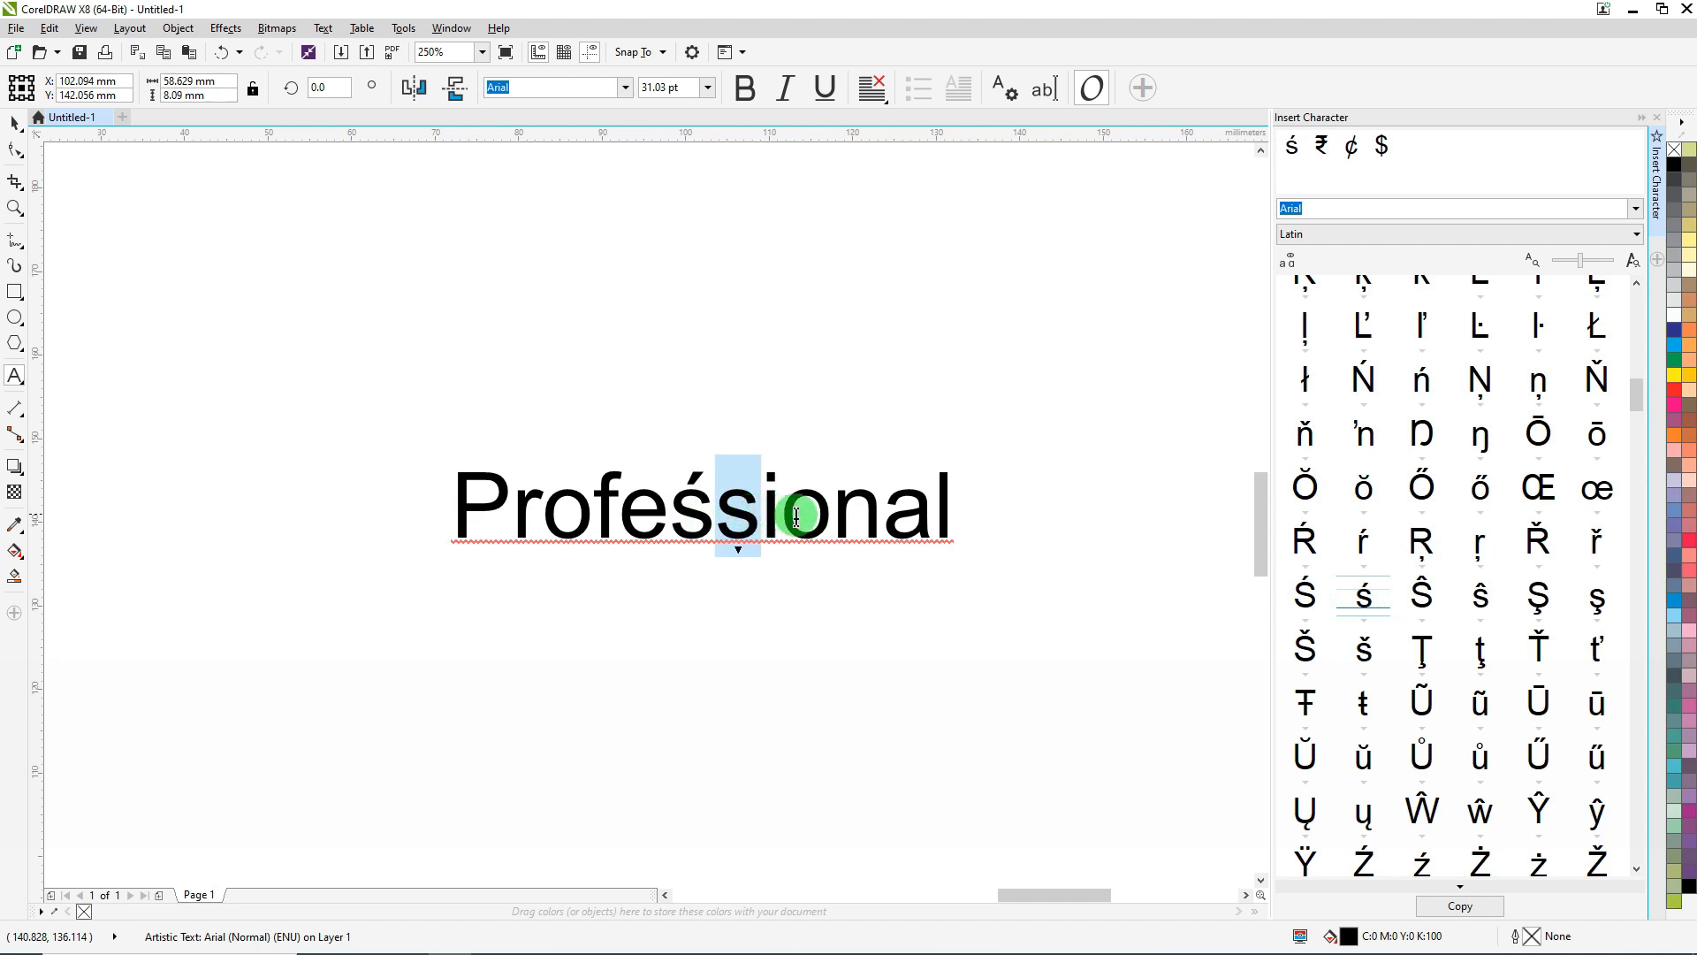
{"action": "double_click", "coordinate": [1365, 599]}
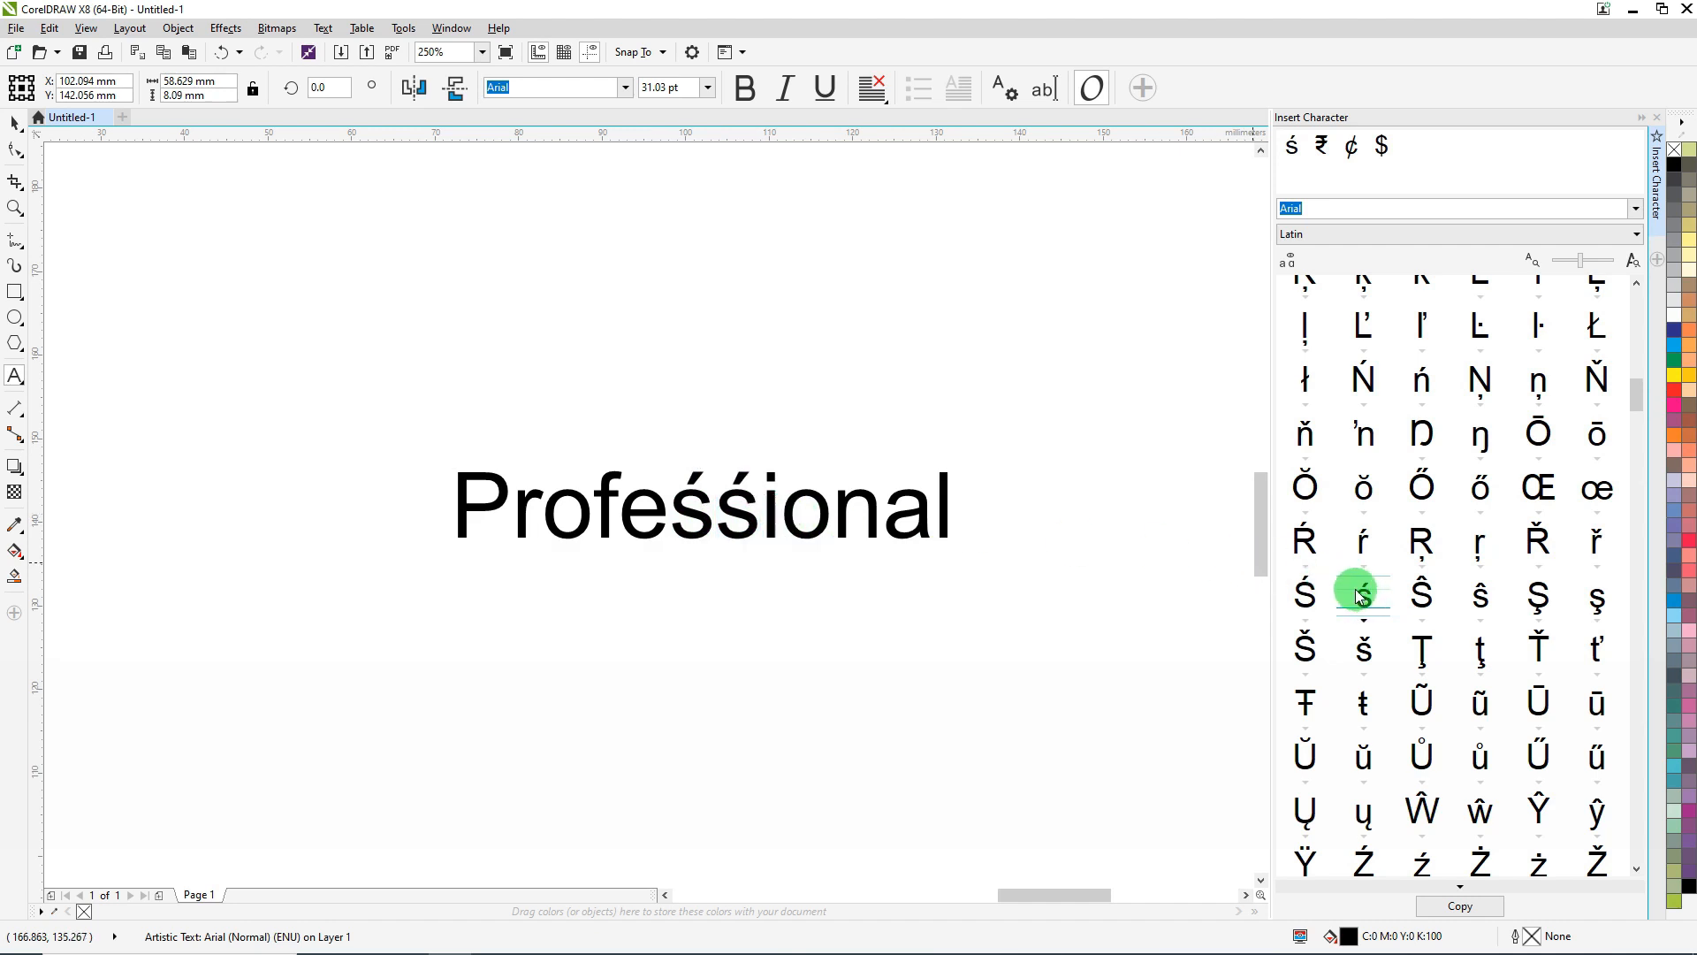
{"action": "left_click", "coordinate": [15, 123]}
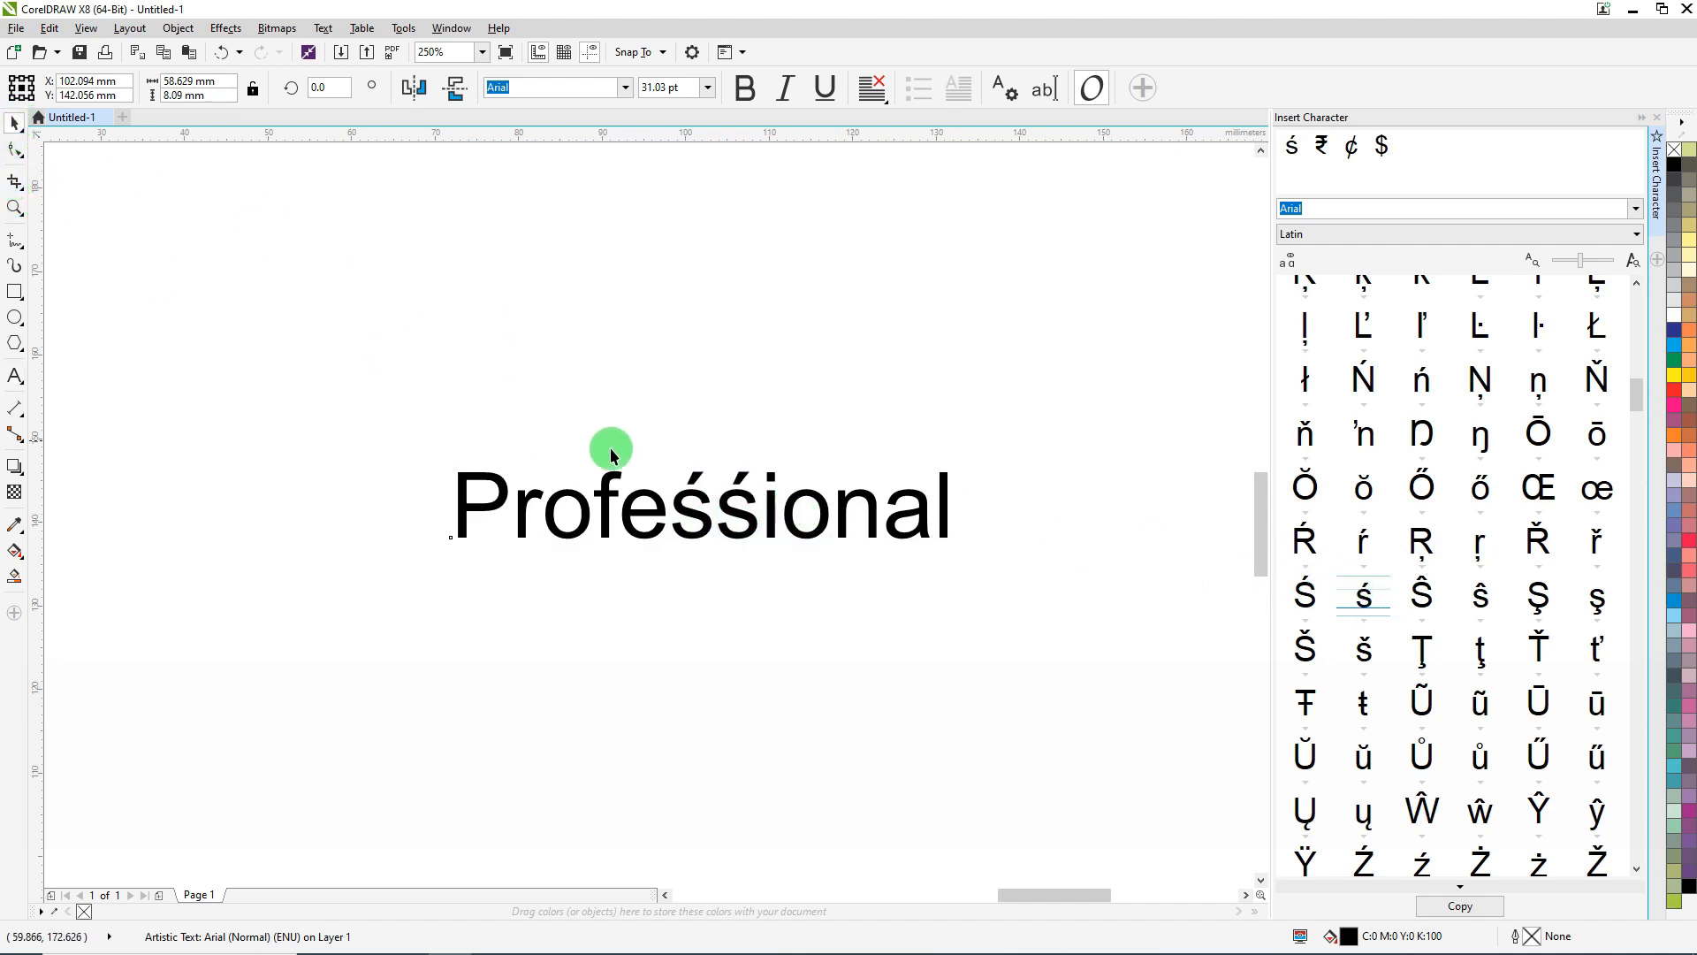
{"action": "left_click_drag", "start_coordinate": [655, 496], "coordinate": [485, 324]}
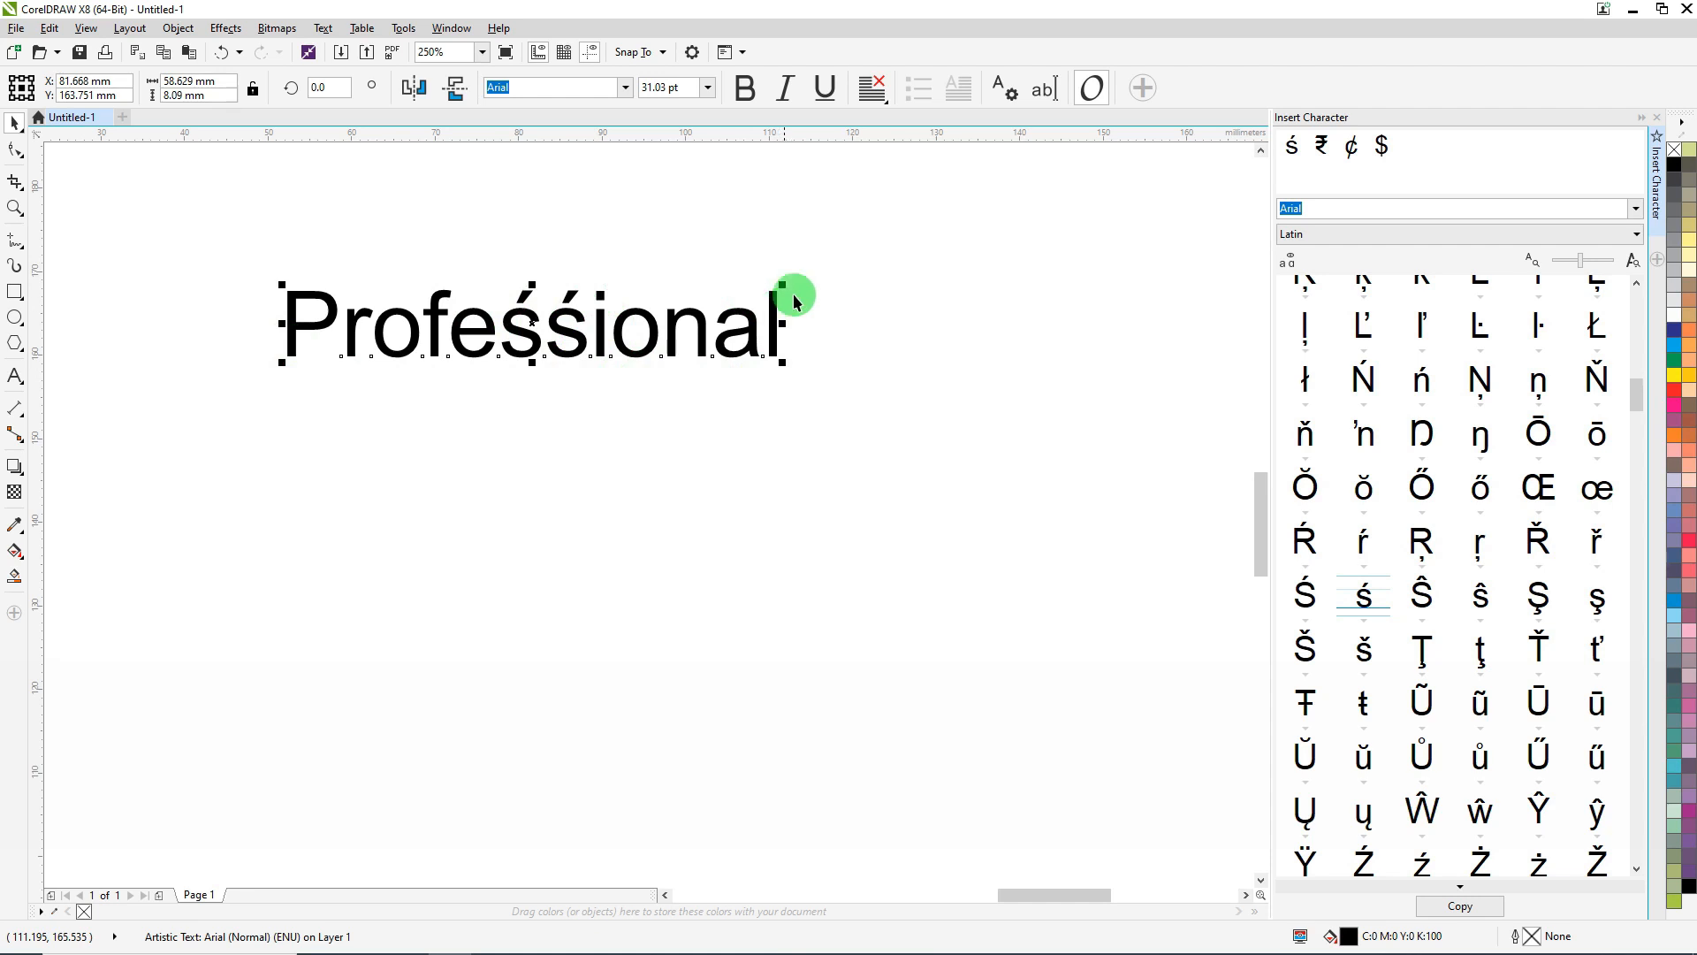
{"action": "left_click", "coordinate": [1331, 237]}
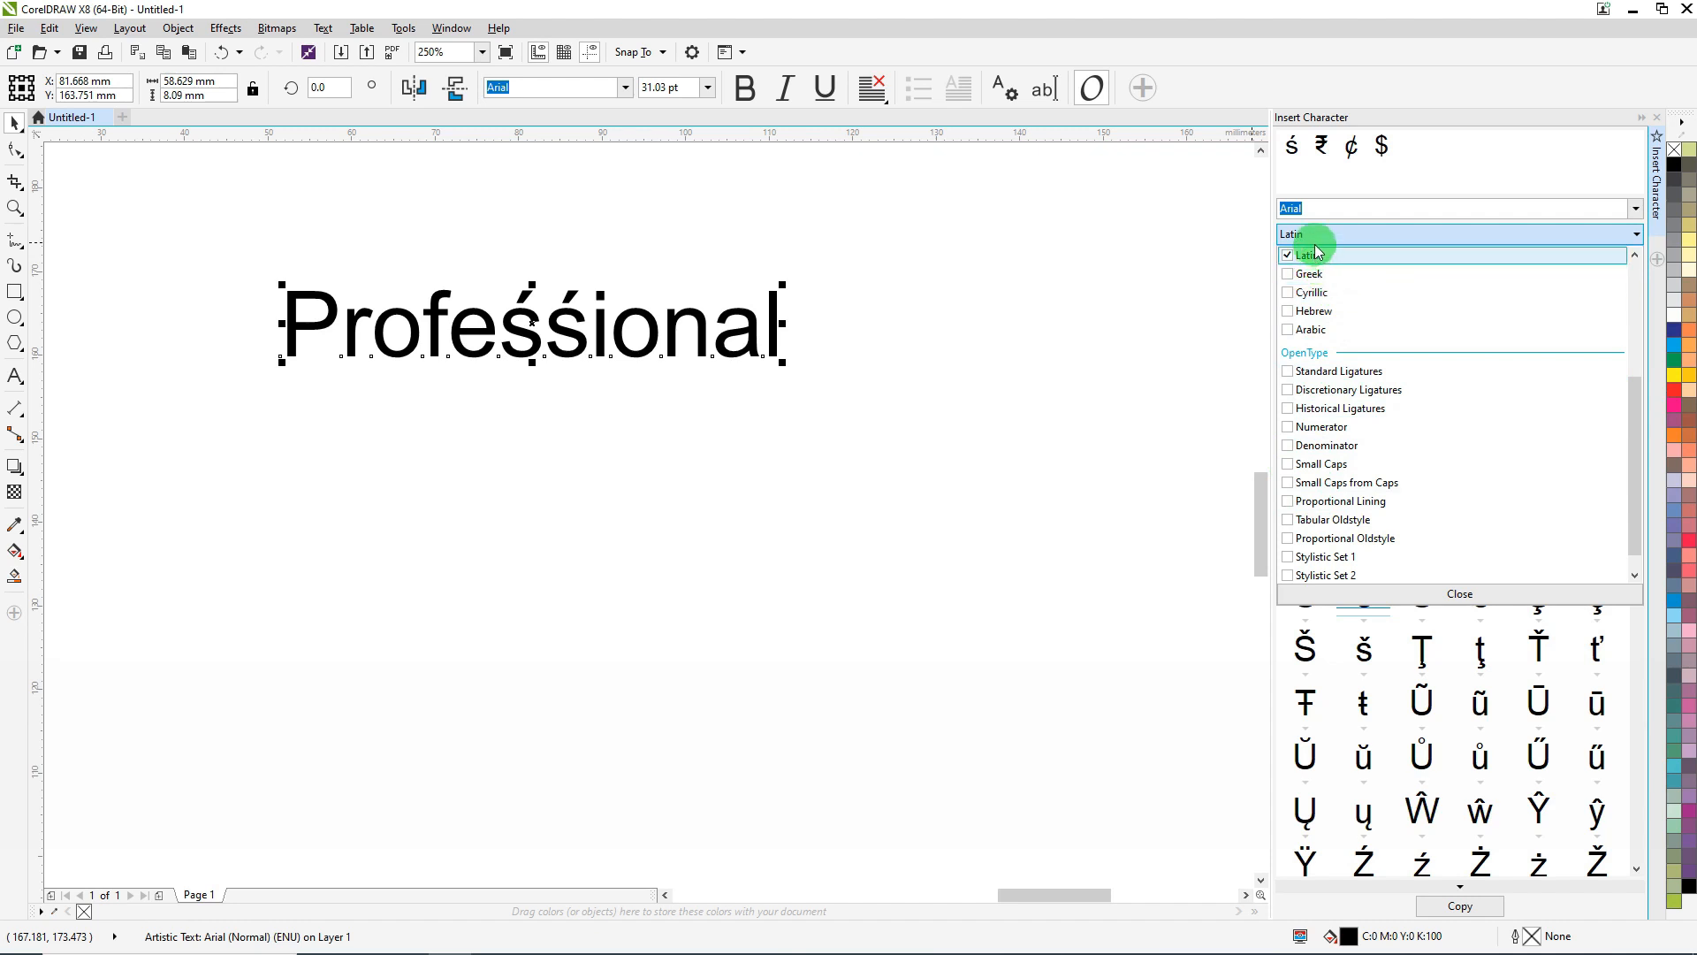
{"action": "left_click_drag", "start_coordinate": [1636, 389], "coordinate": [1572, 273]}
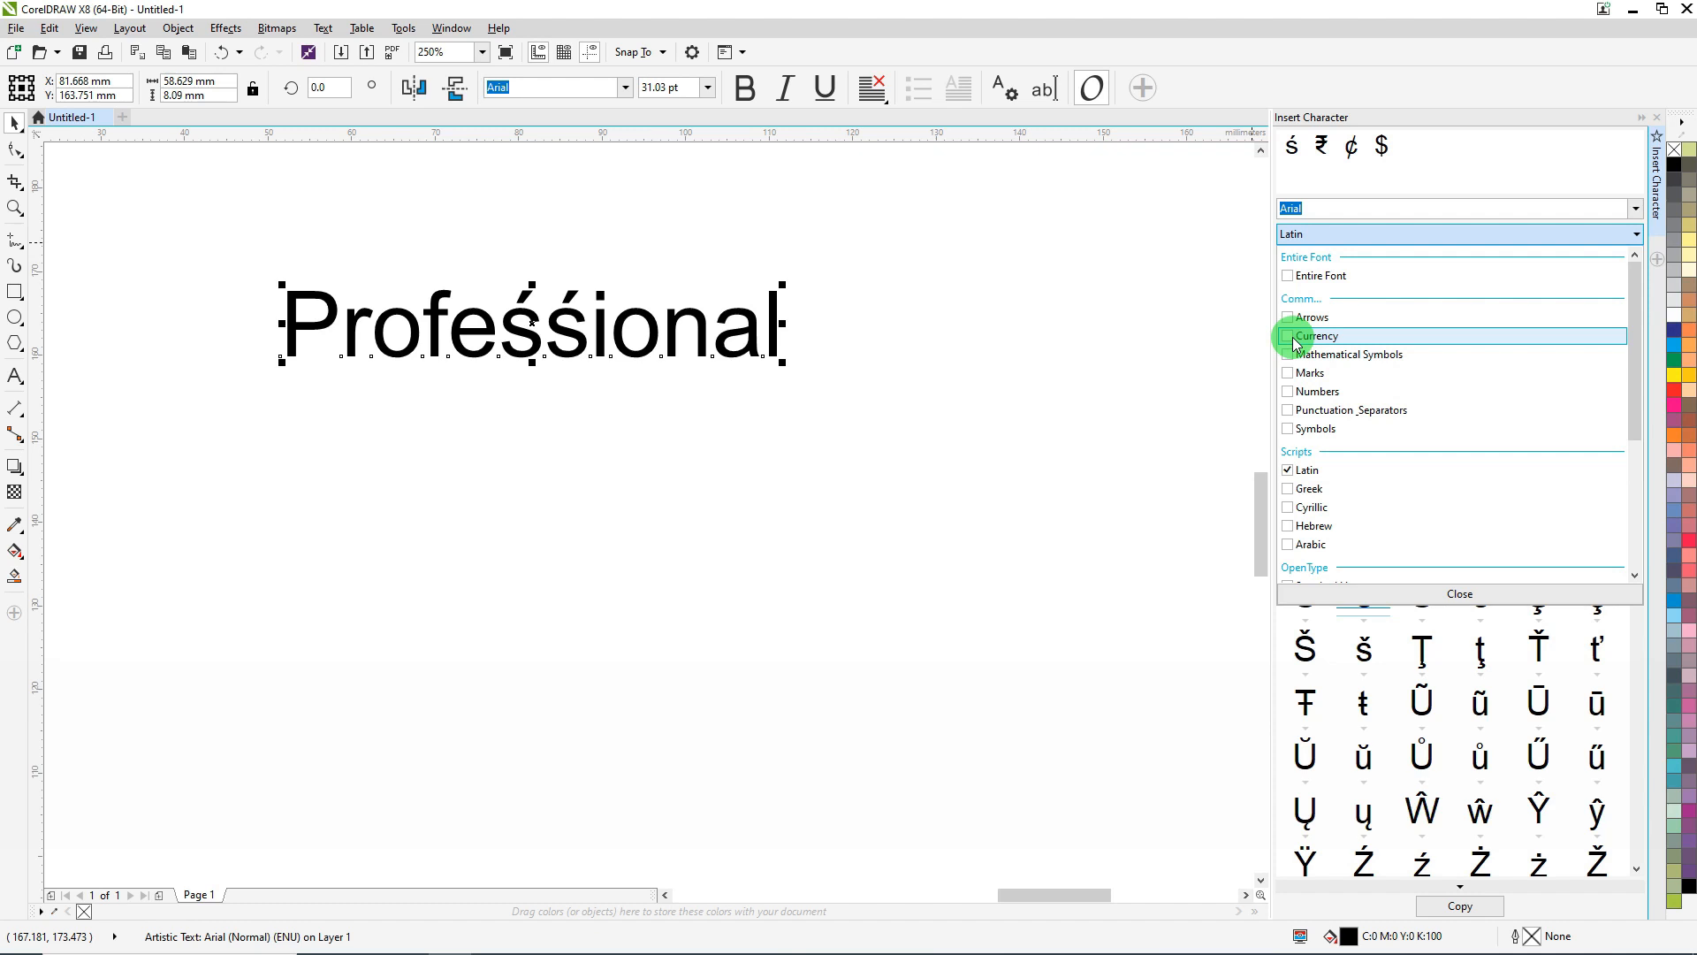
{"action": "left_click", "coordinate": [1012, 283]}
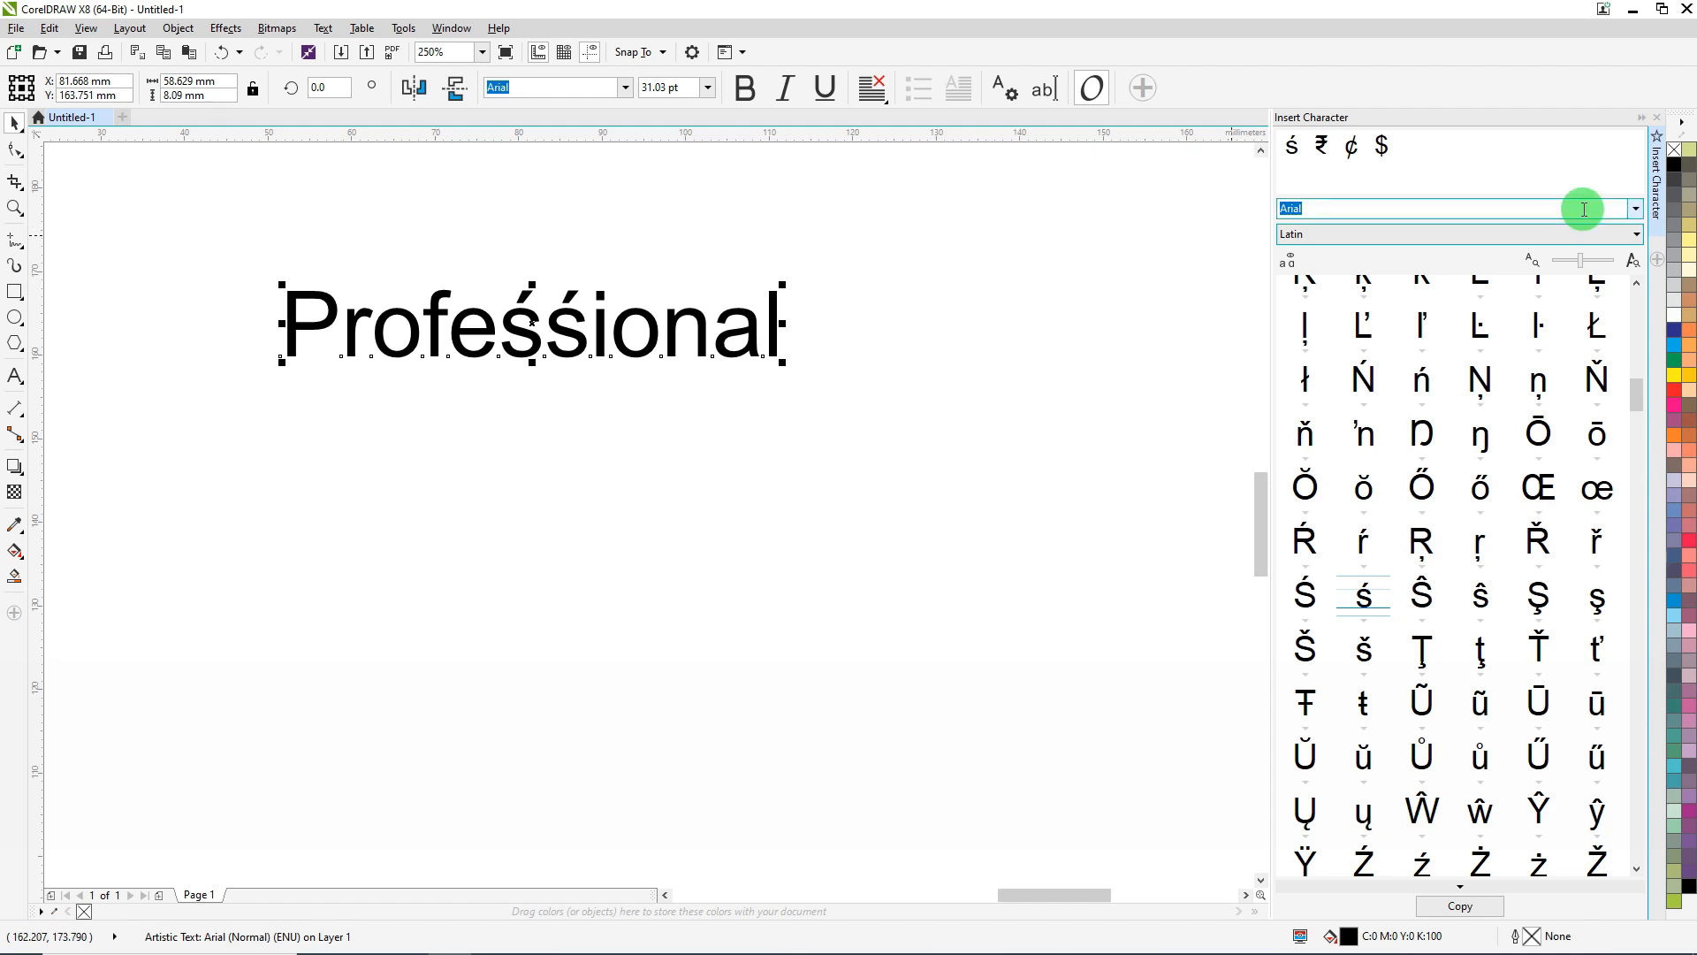
- Switch the glyph list's font to Arial Unicode MS and clear the Latin filter to list the entire font
{"action": "left_click", "coordinate": [1636, 211]}
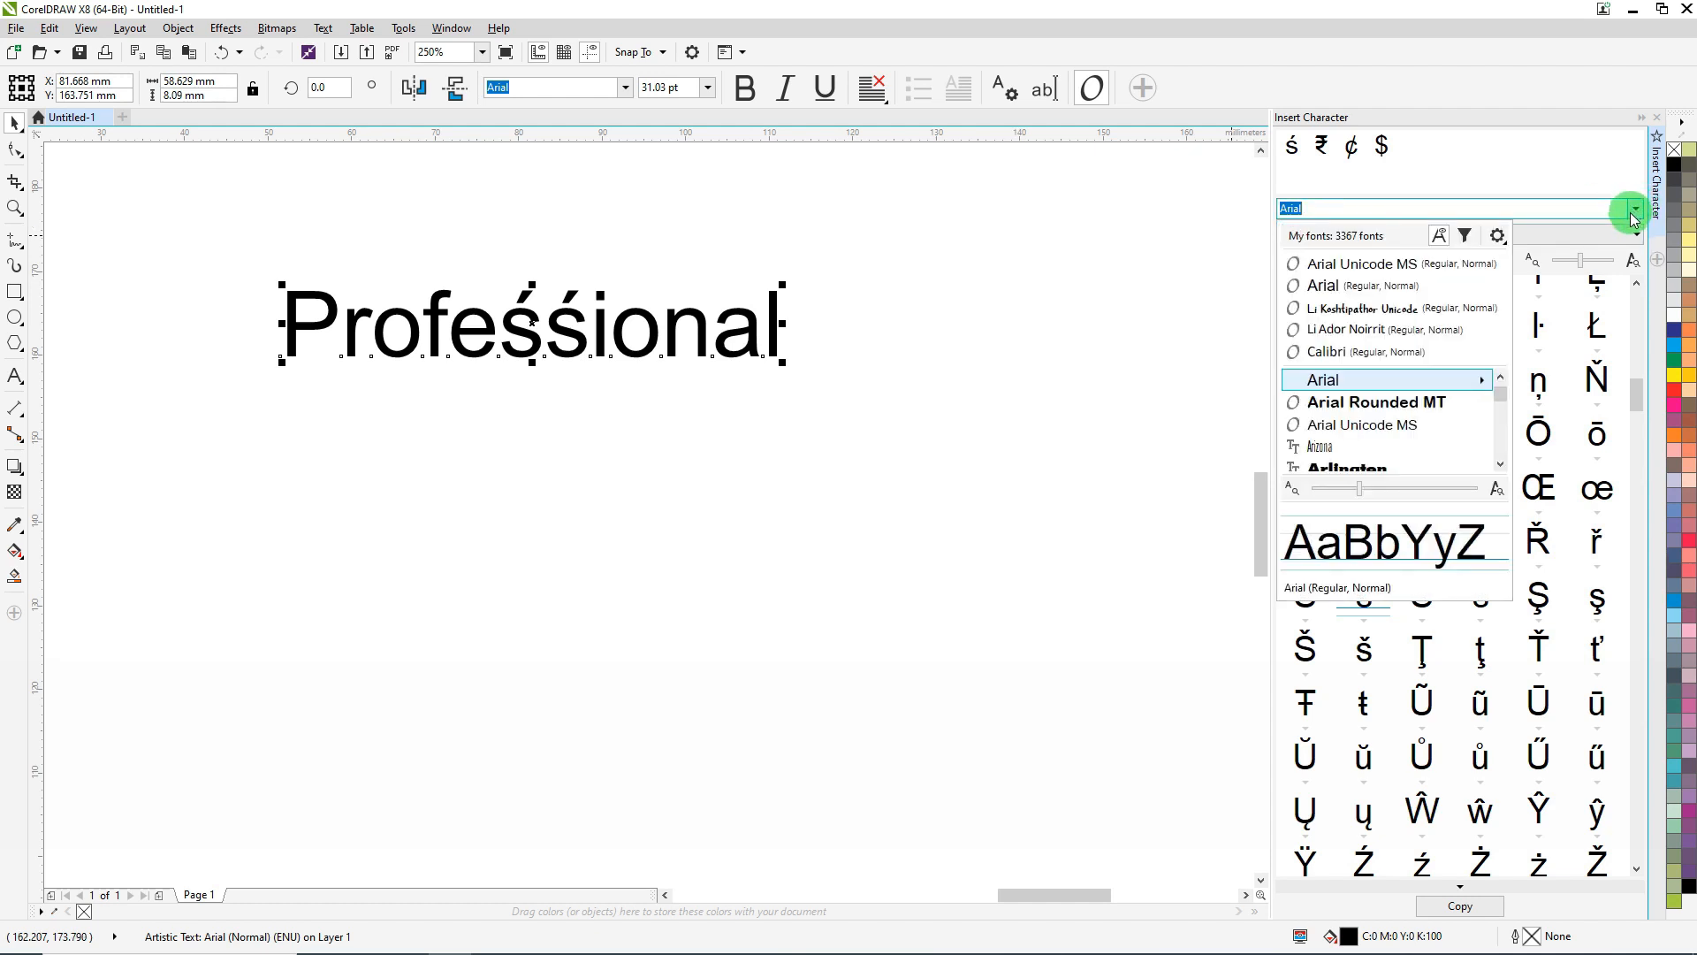
{"action": "key", "text": "ctrl"}
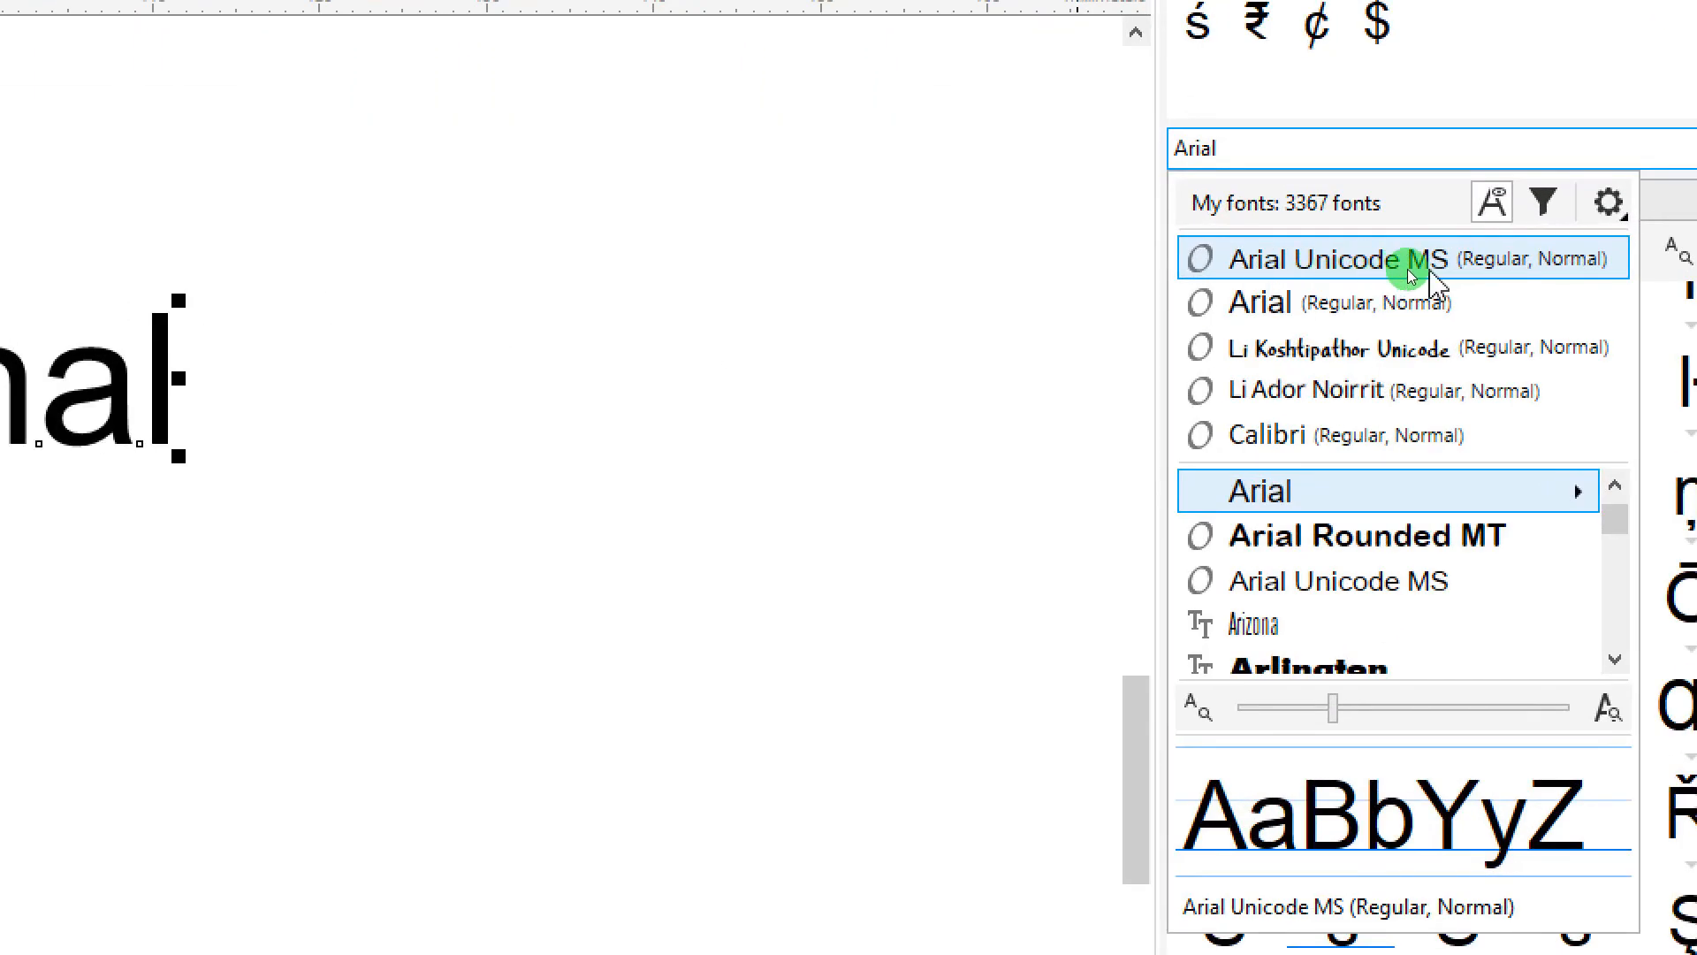
{"action": "left_click", "coordinate": [1411, 276]}
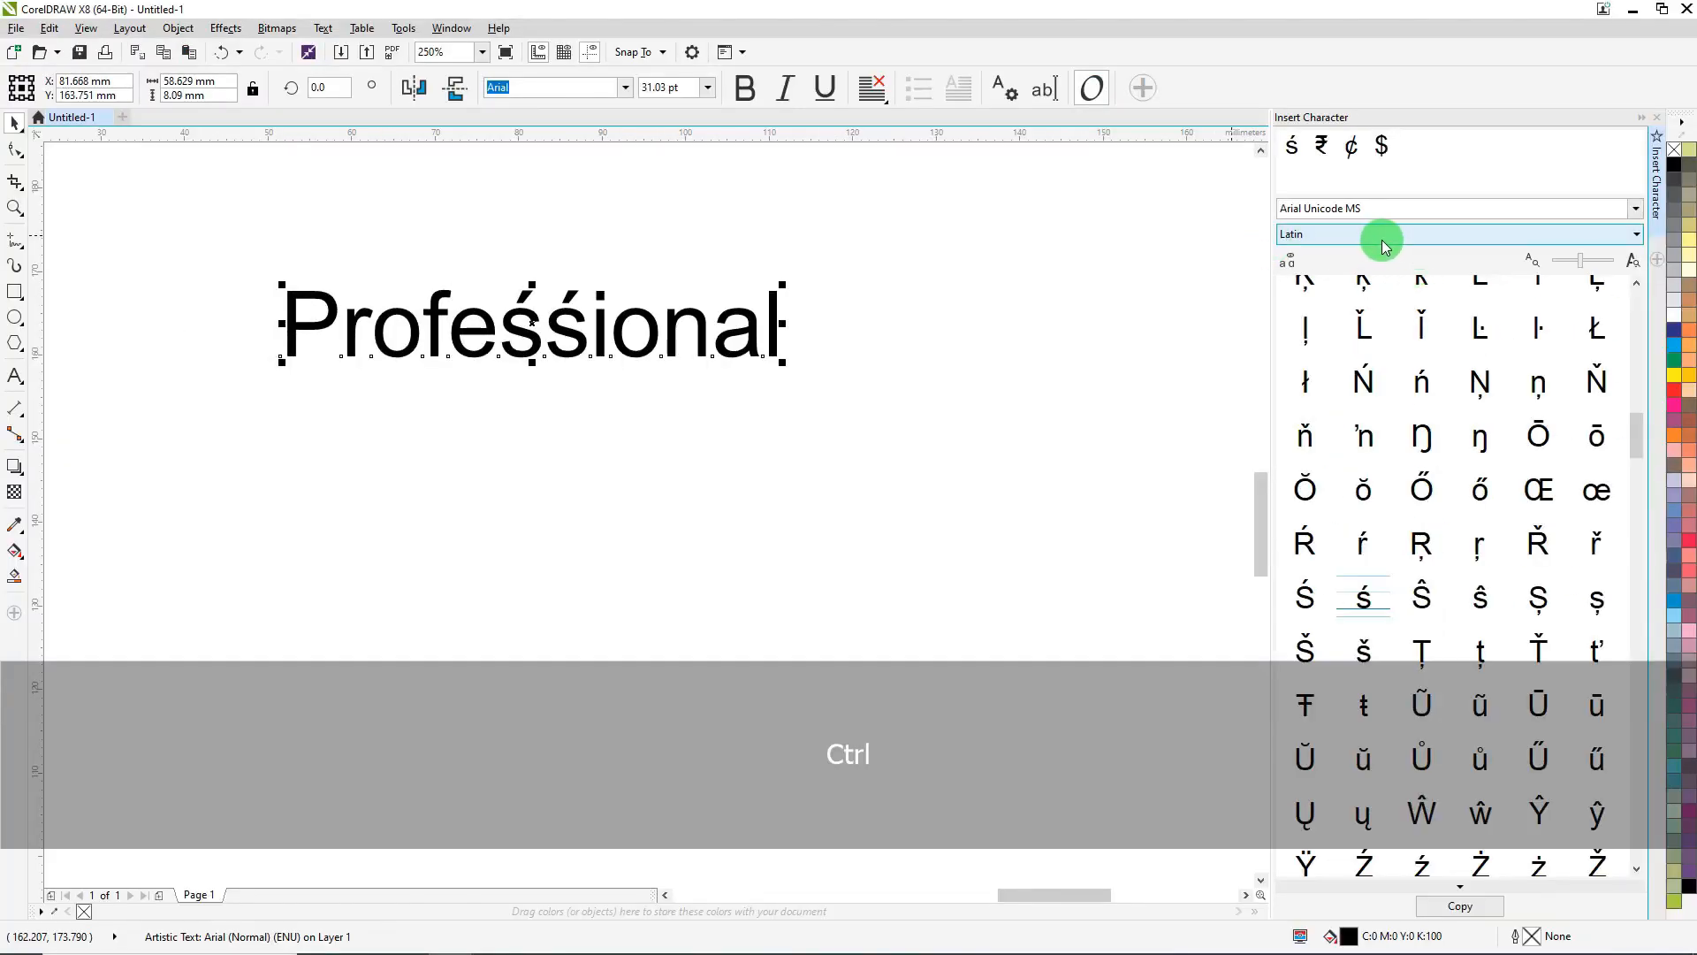
{"action": "left_click", "coordinate": [1381, 236]}
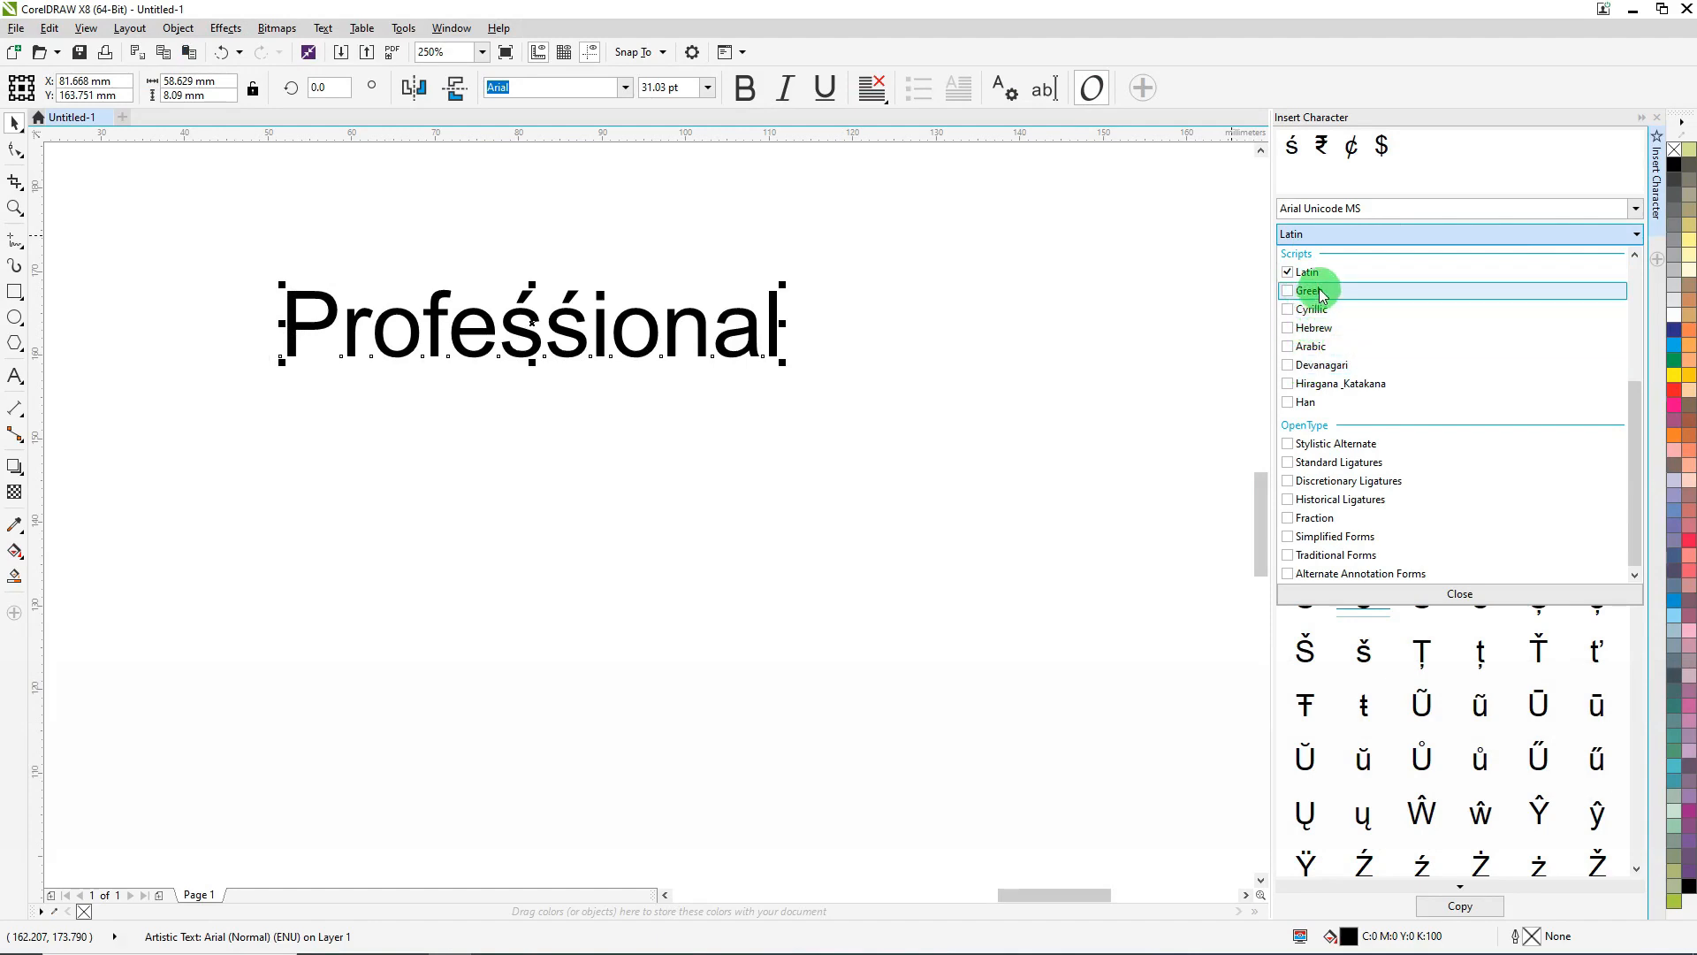
{"action": "key", "text": "ctrl"}
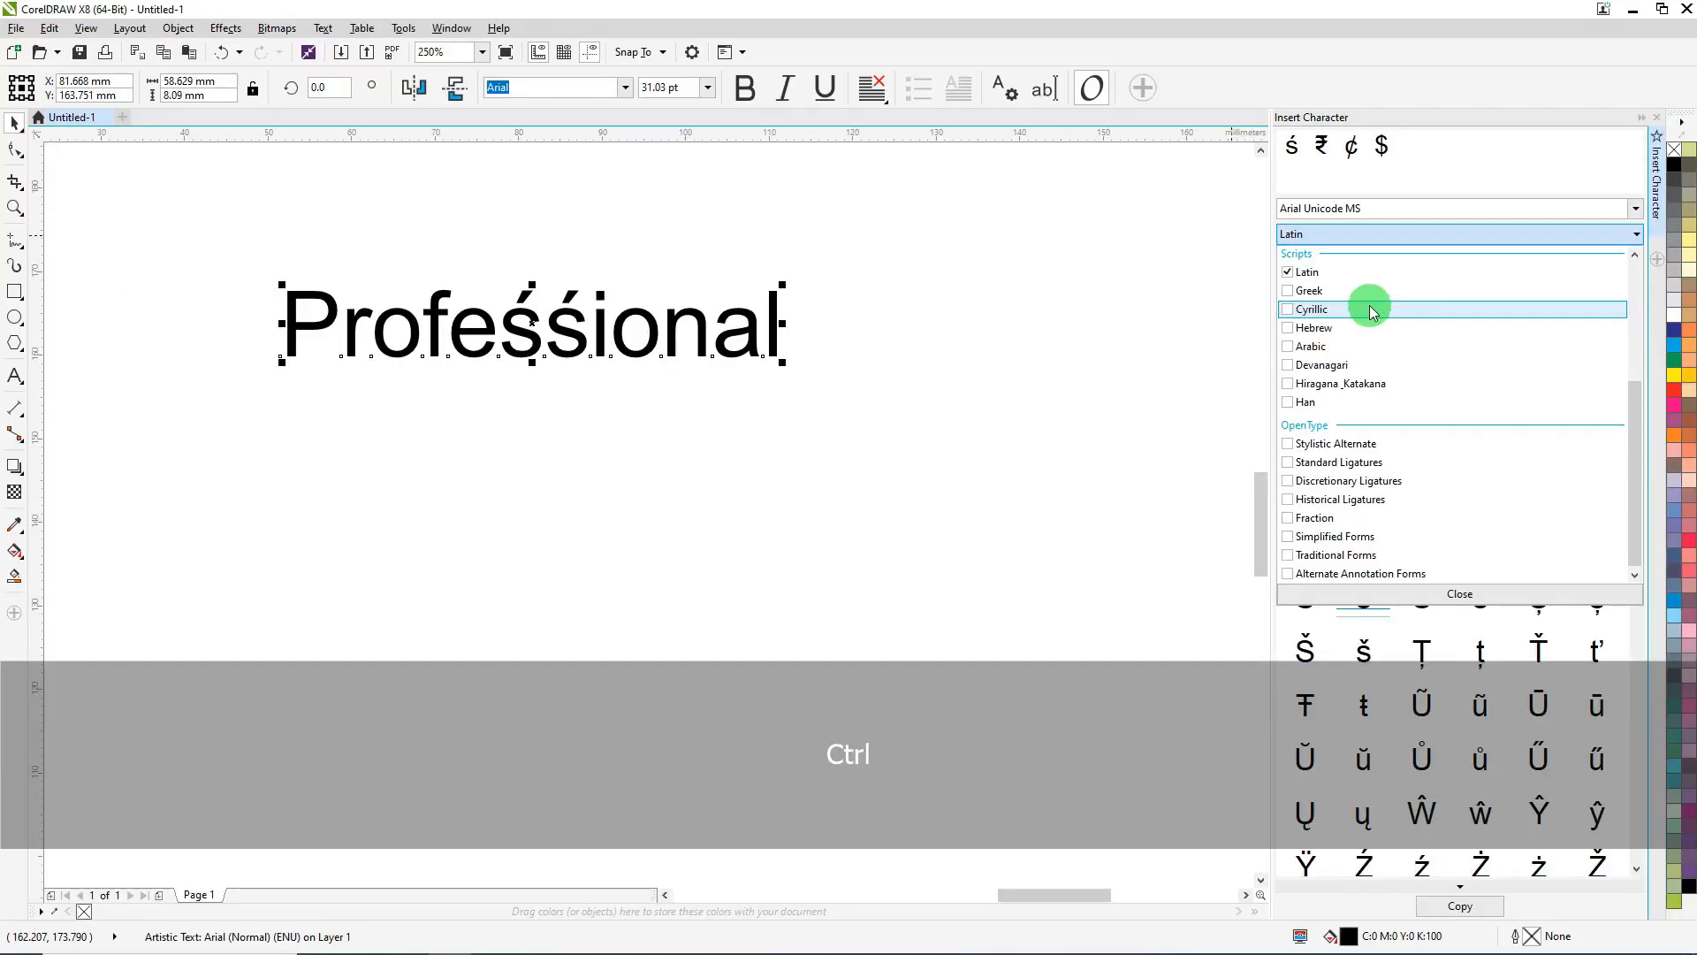
{"action": "left_click", "coordinate": [1299, 274]}
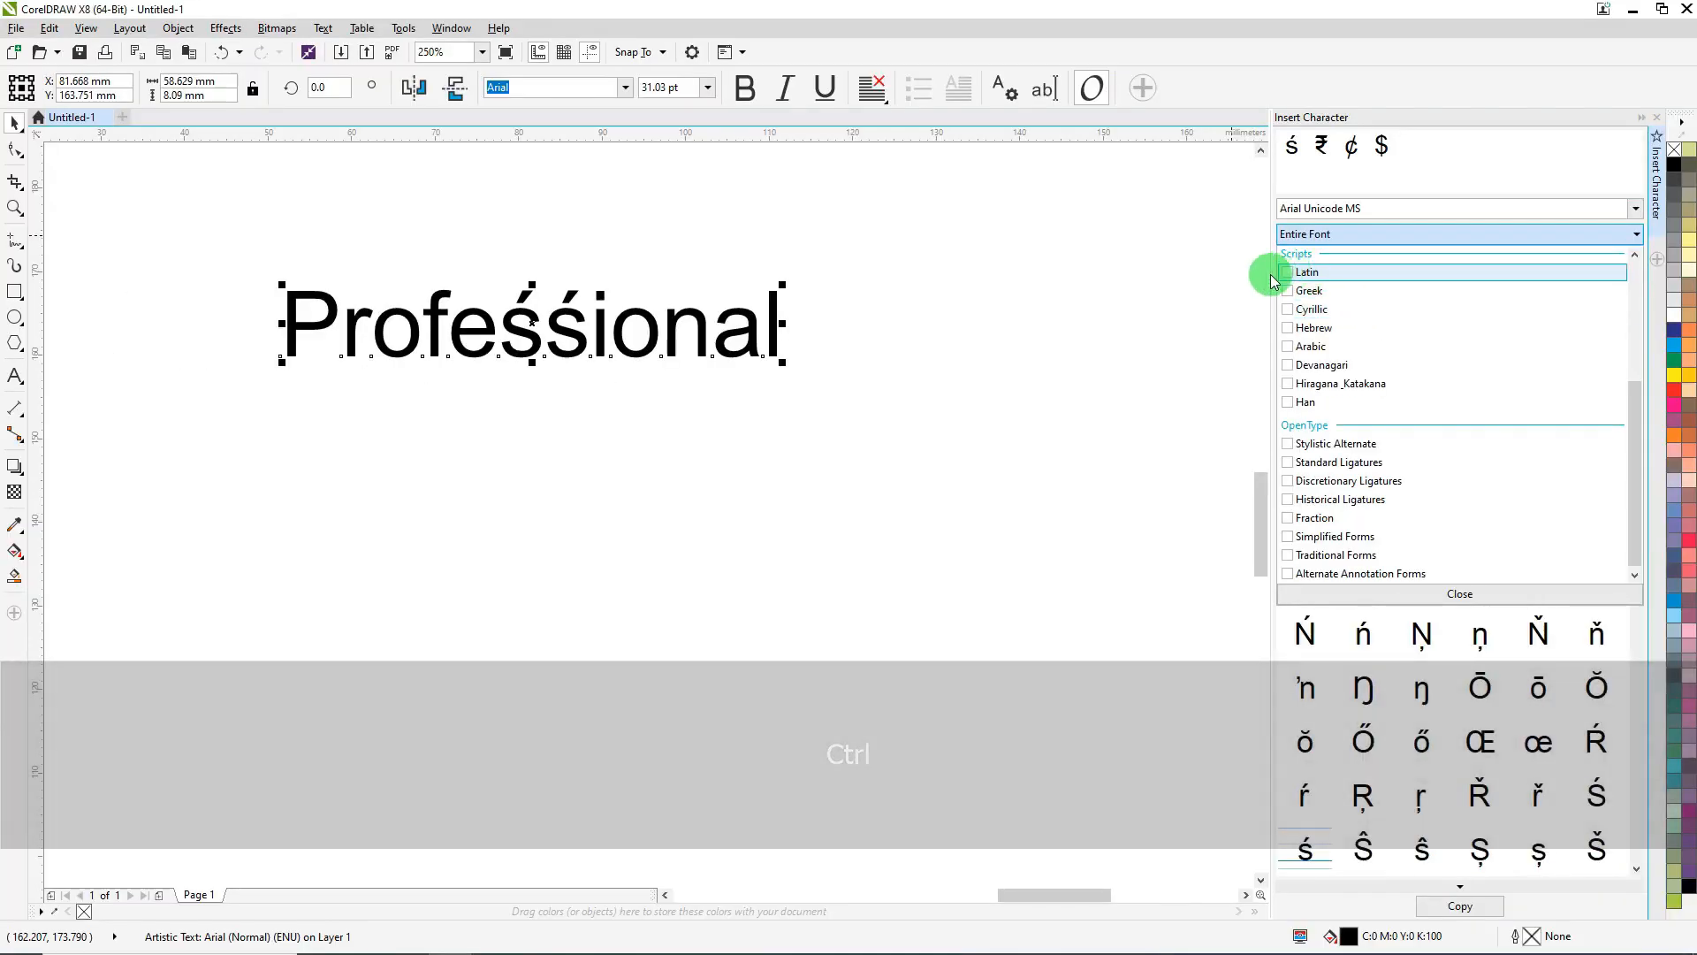
{"action": "left_click", "coordinate": [1087, 343]}
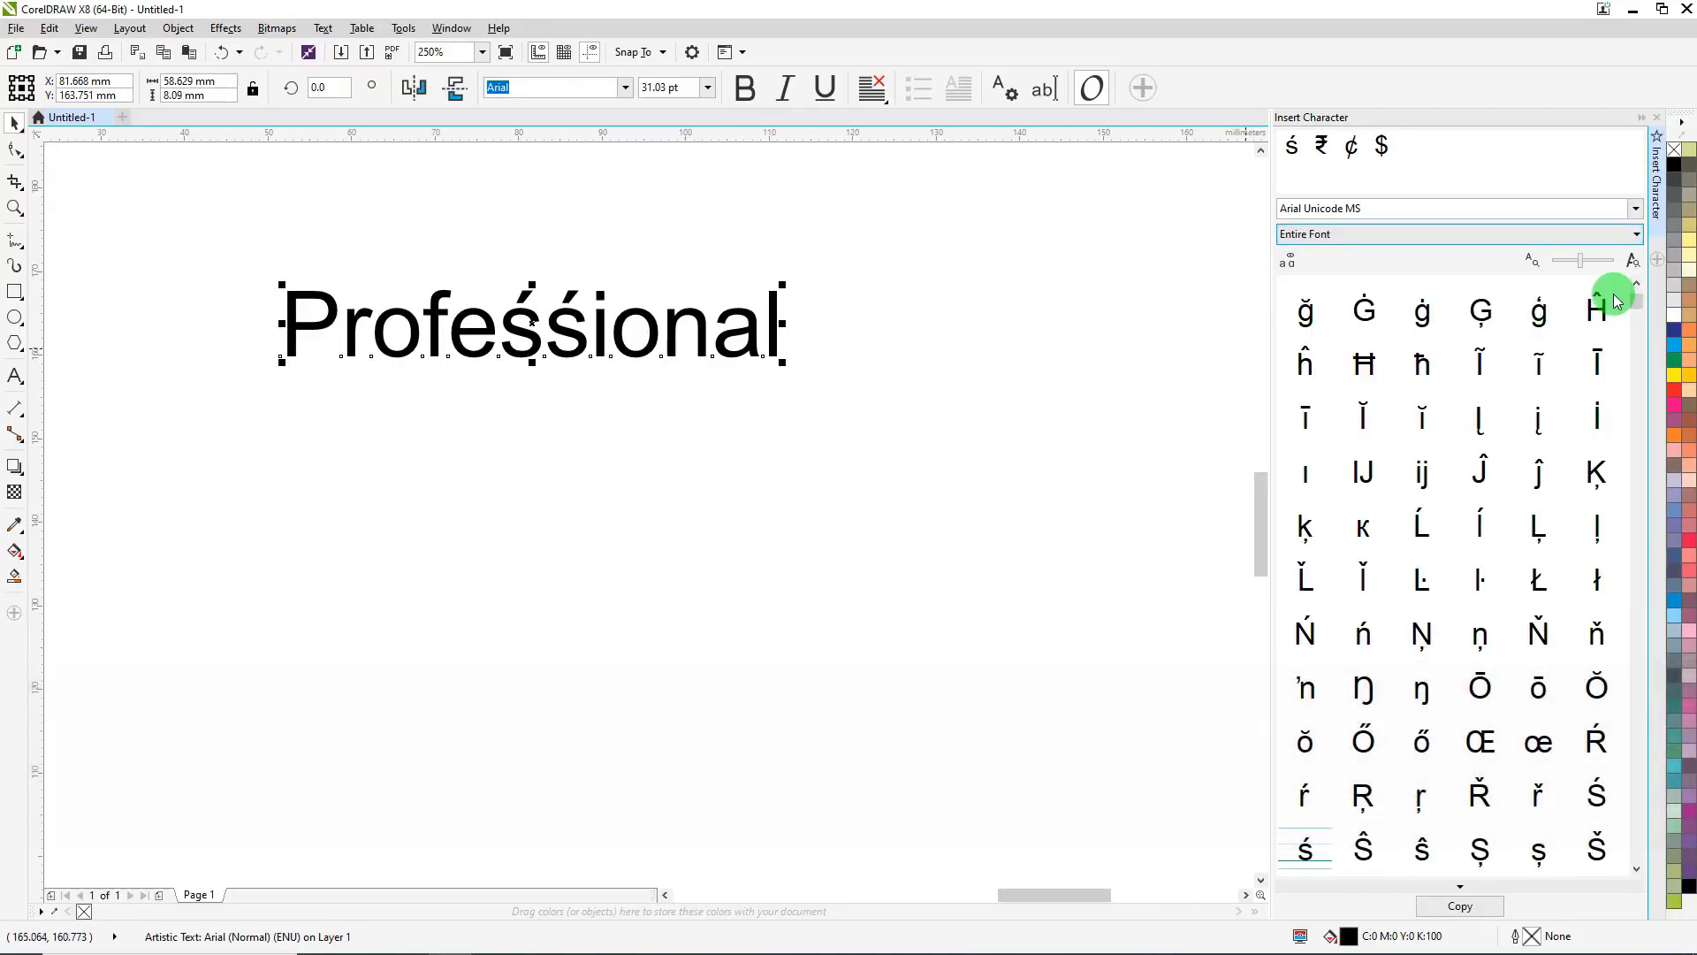
- Start a new text object below and right of the word and insert the Bengali glyphs অ and উ into it
{"action": "mouse_move", "coordinate": [1633, 304]}
{"action": "left_mouse_down"}
{"action": "mouse_move", "coordinate": [1635, 337]}
{"action": "mouse_move", "coordinate": [1641, 305]}
{"action": "mouse_move", "coordinate": [1656, 327]}
{"action": "left_mouse_up"}
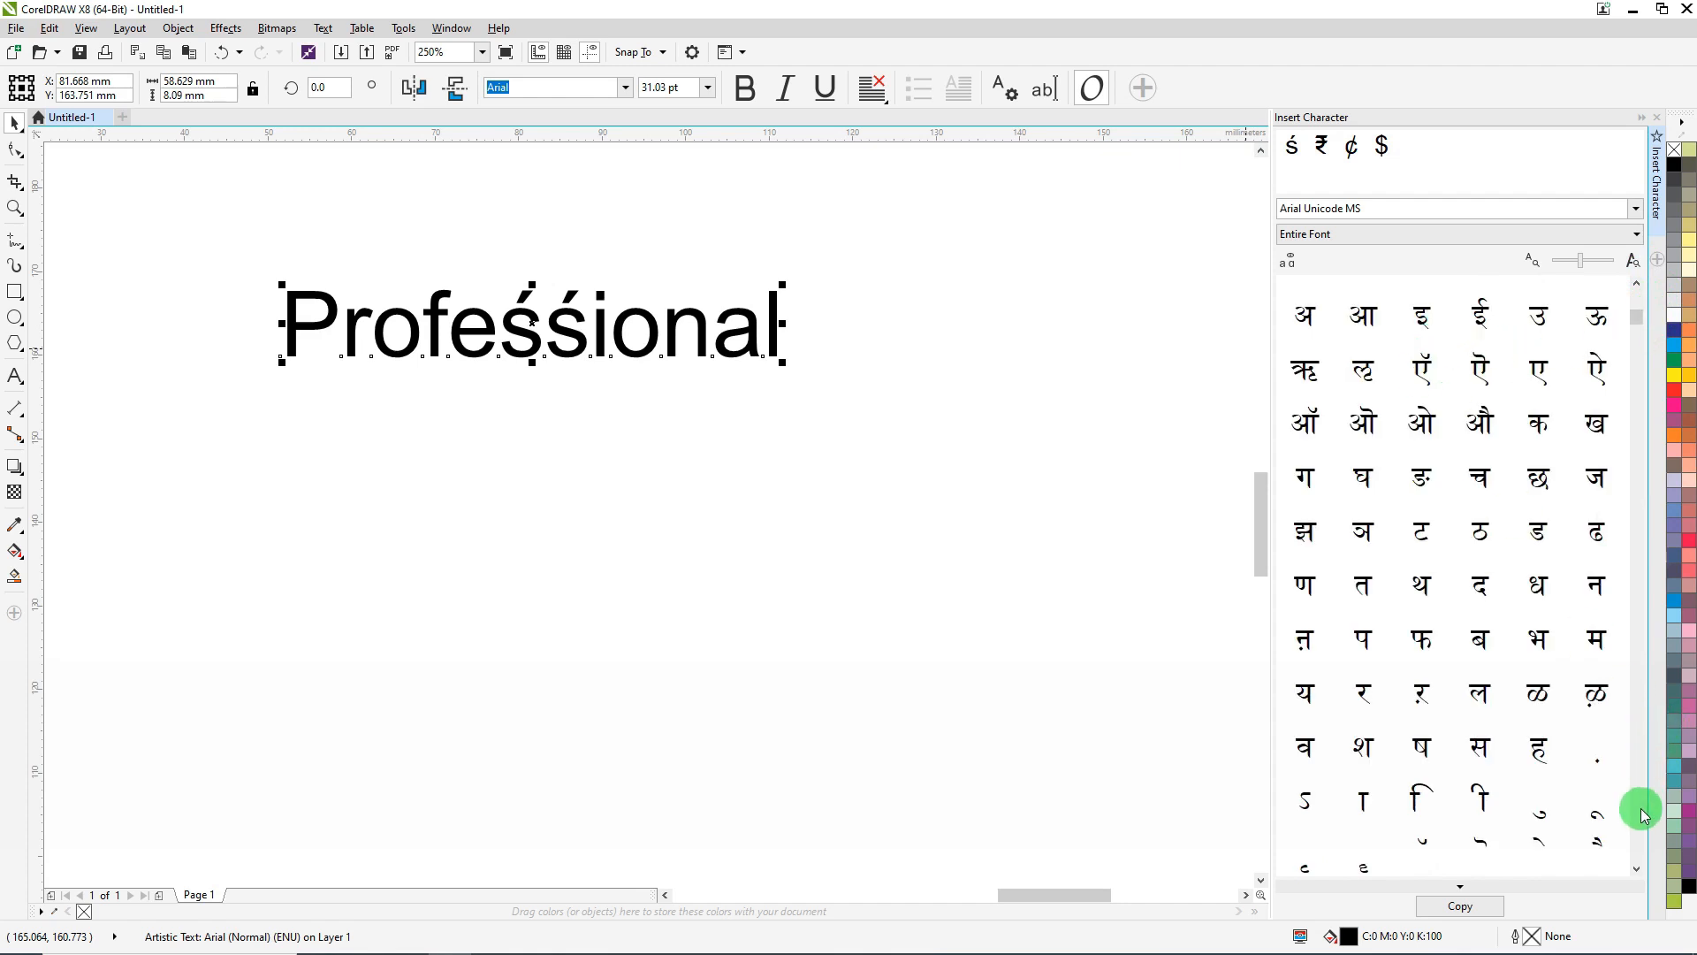
{"action": "left_click_drag", "start_coordinate": [1641, 875], "coordinate": [1635, 872]}
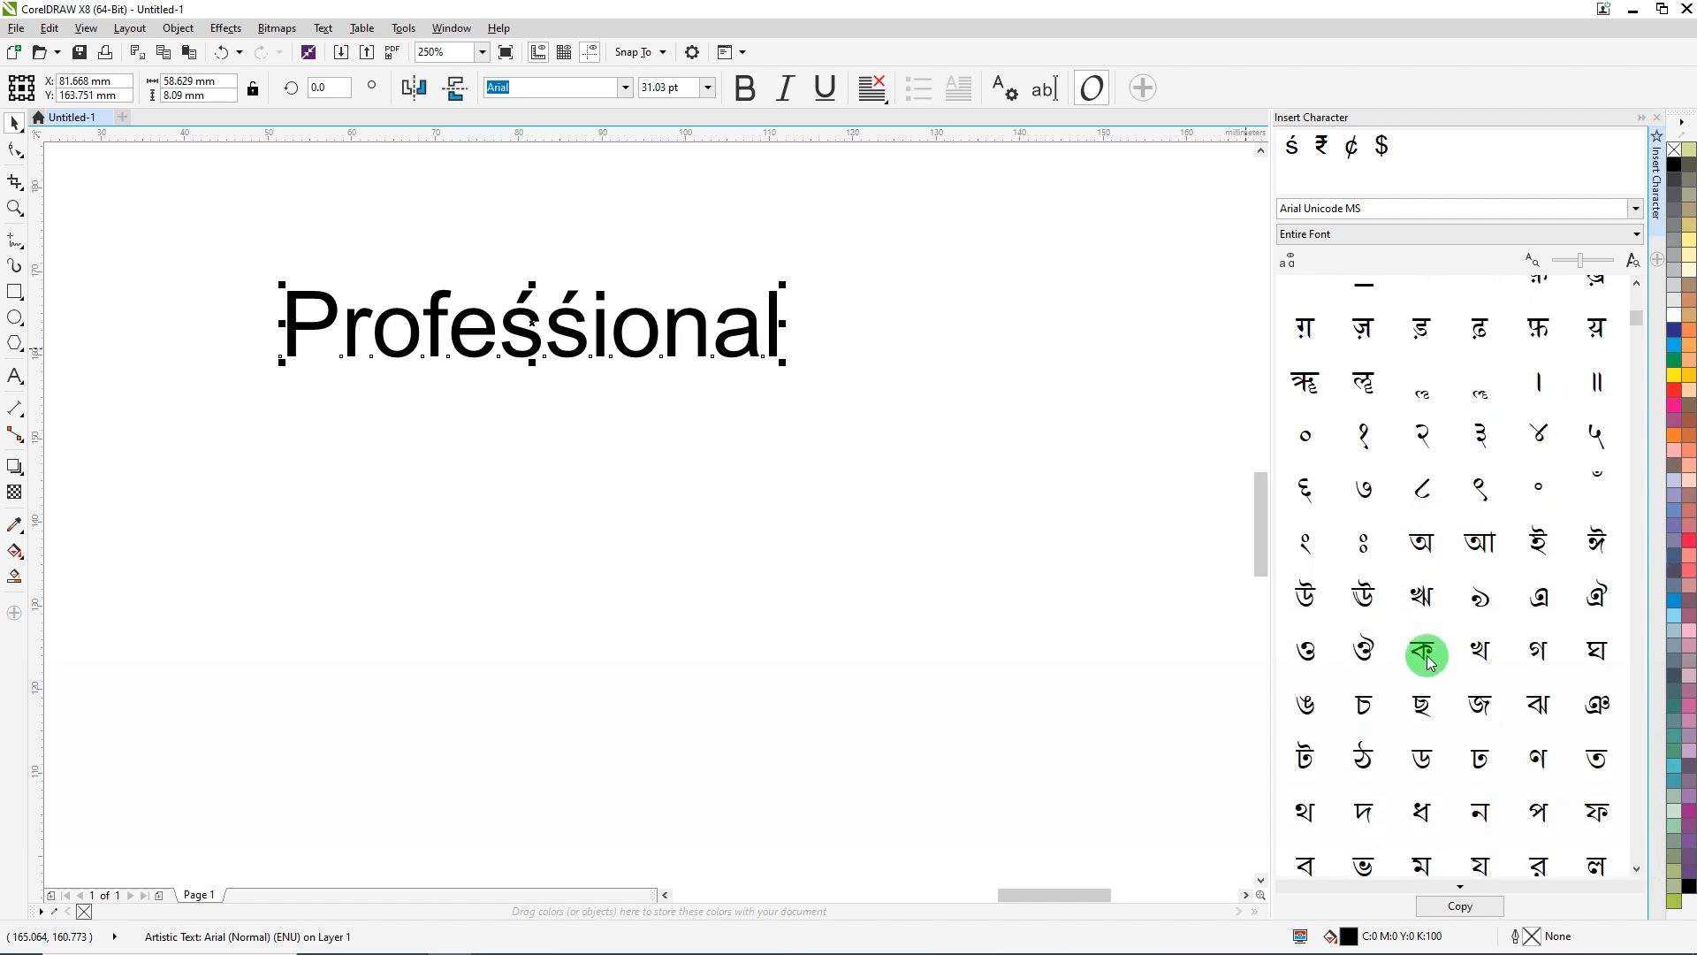
{"action": "left_click", "coordinate": [15, 375]}
{"action": "left_click", "coordinate": [937, 558]}
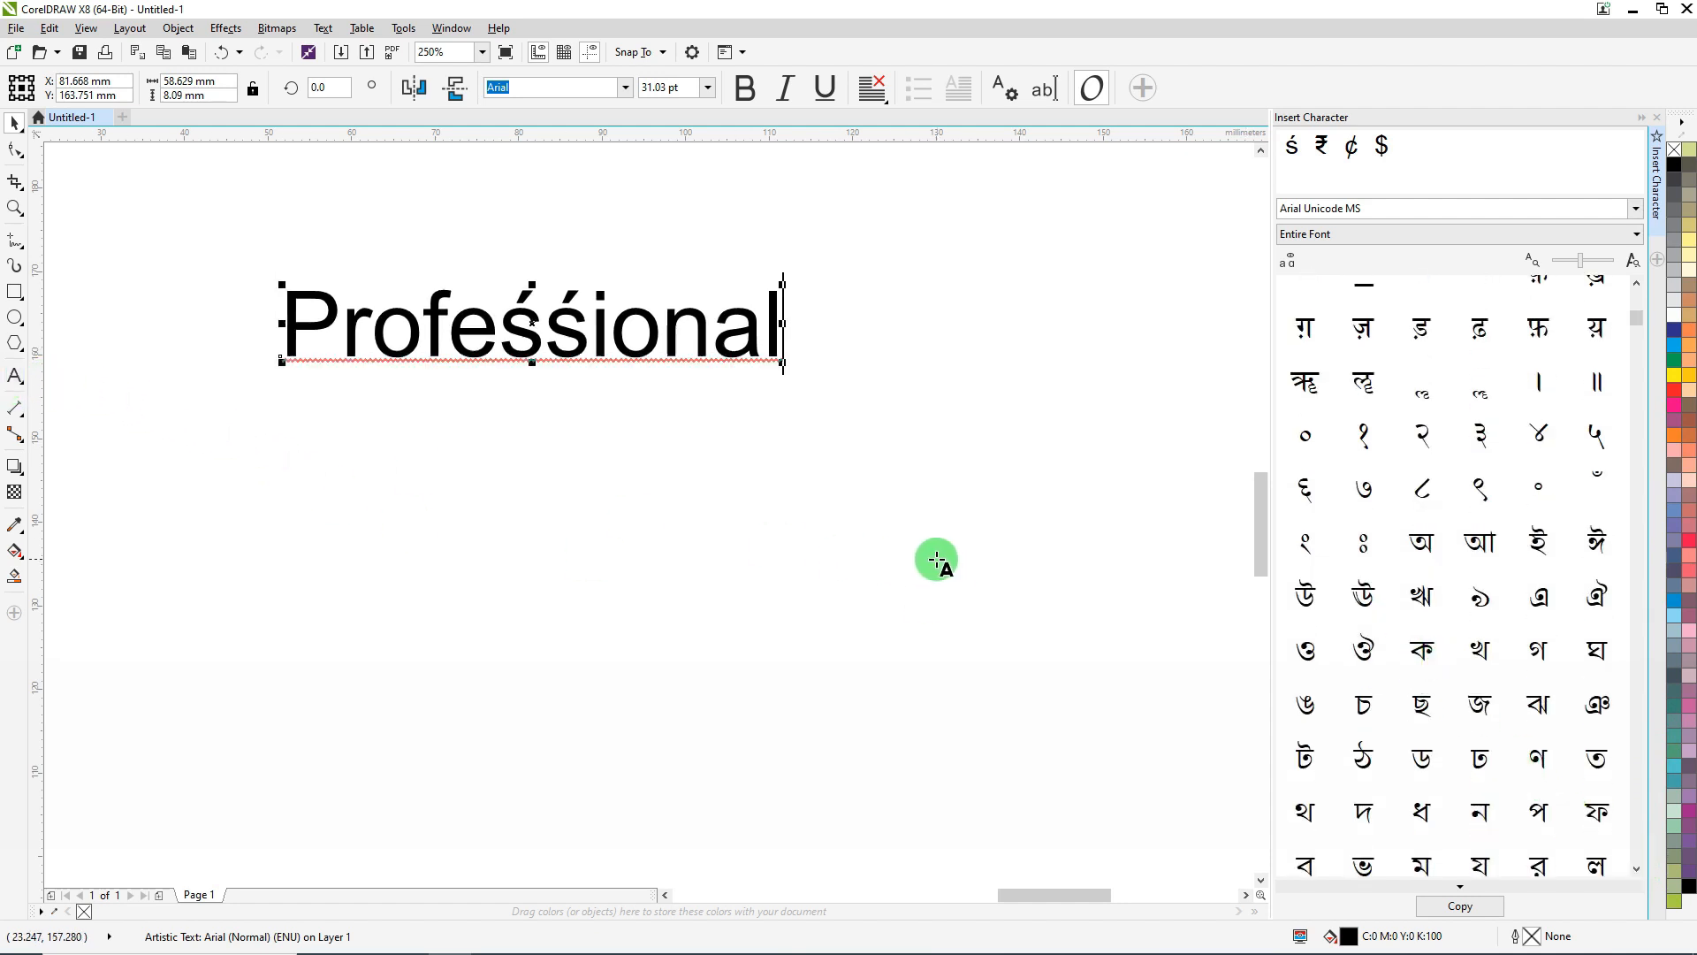
{"action": "double_click", "coordinate": [1421, 539]}
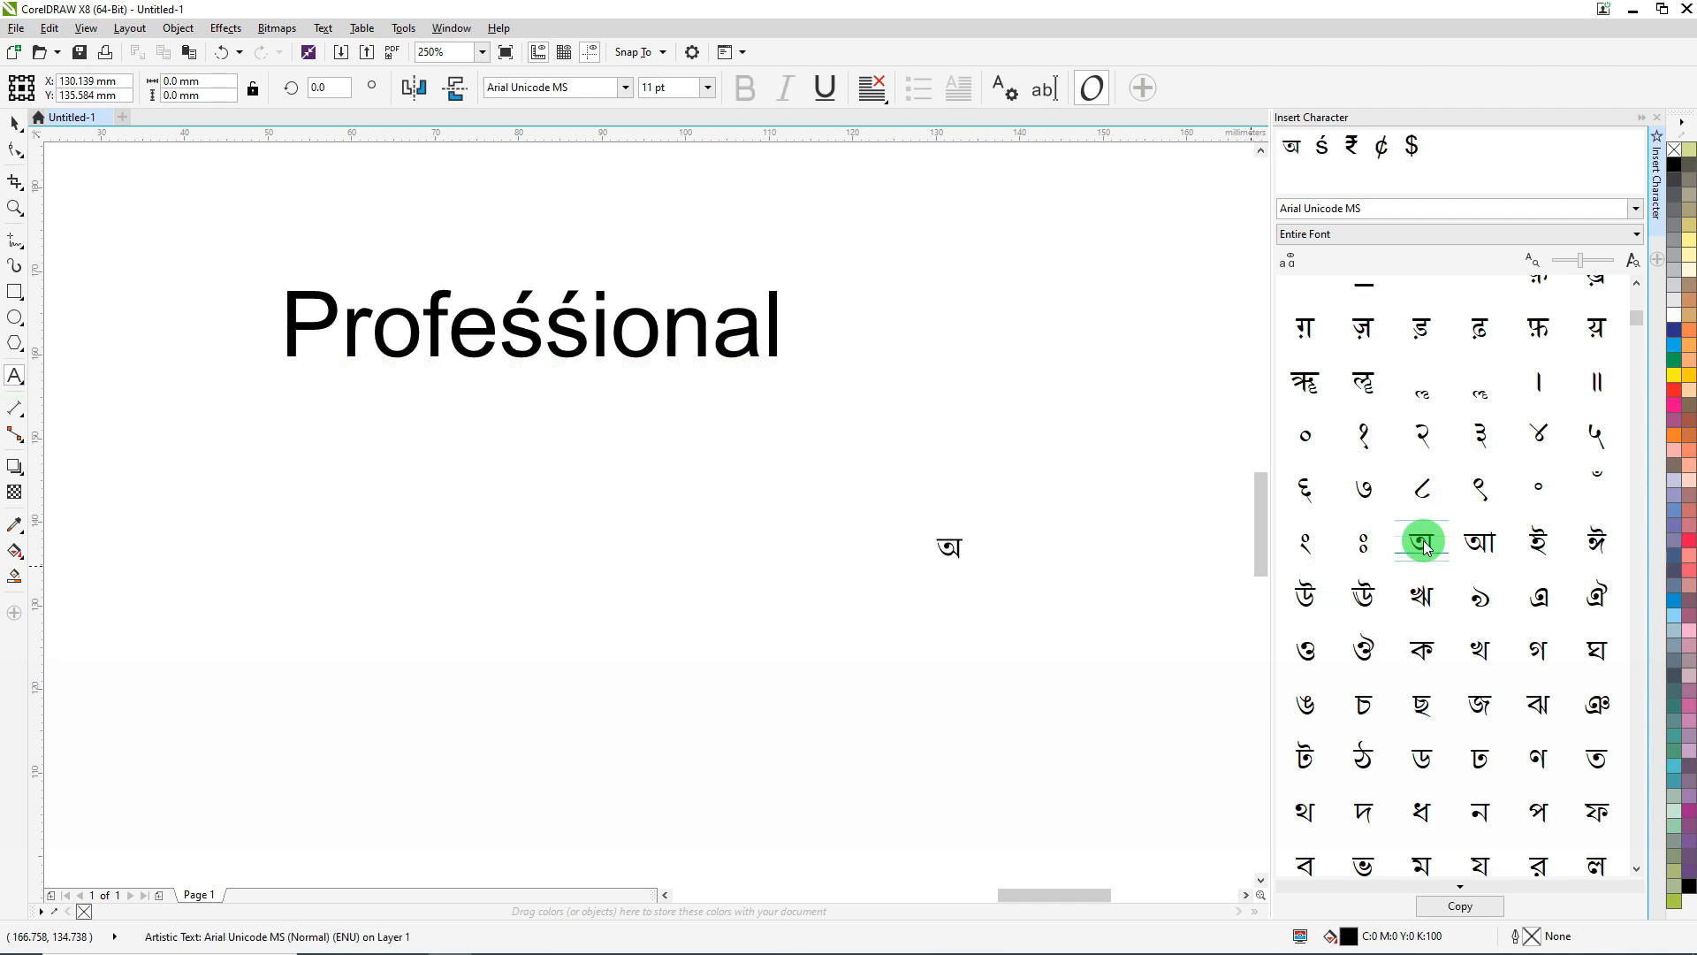
{"action": "left_click", "coordinate": [1002, 543]}
{"action": "left_click", "coordinate": [957, 543]}
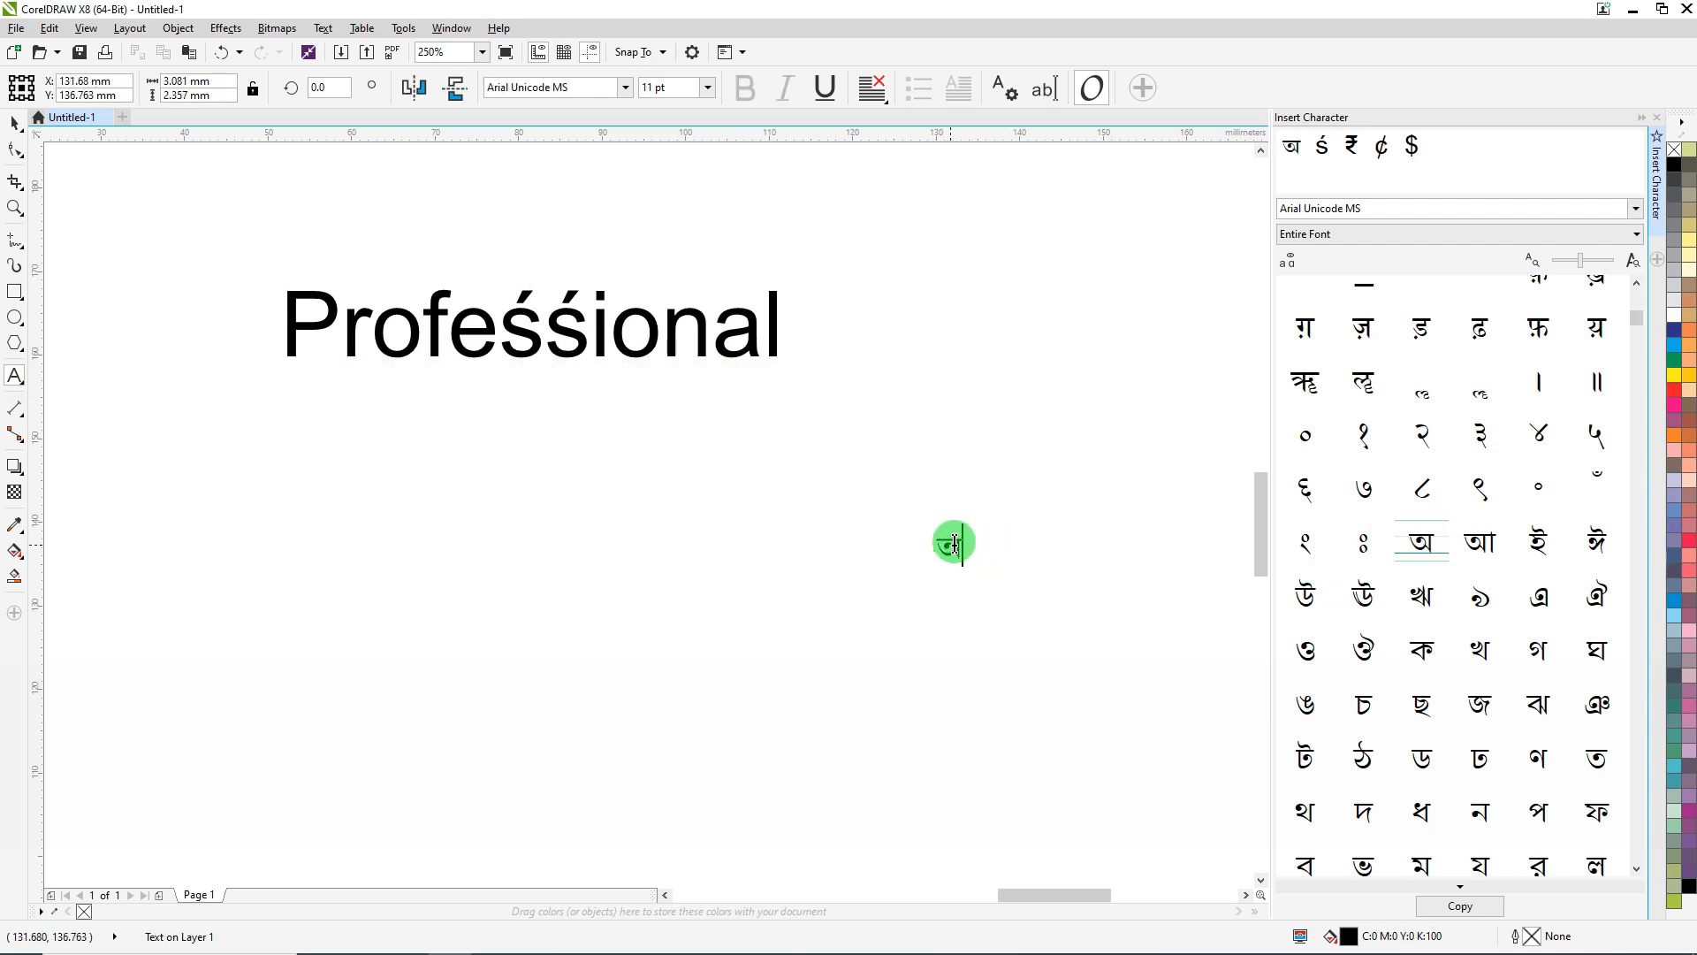
{"action": "double_click", "coordinate": [1301, 598]}
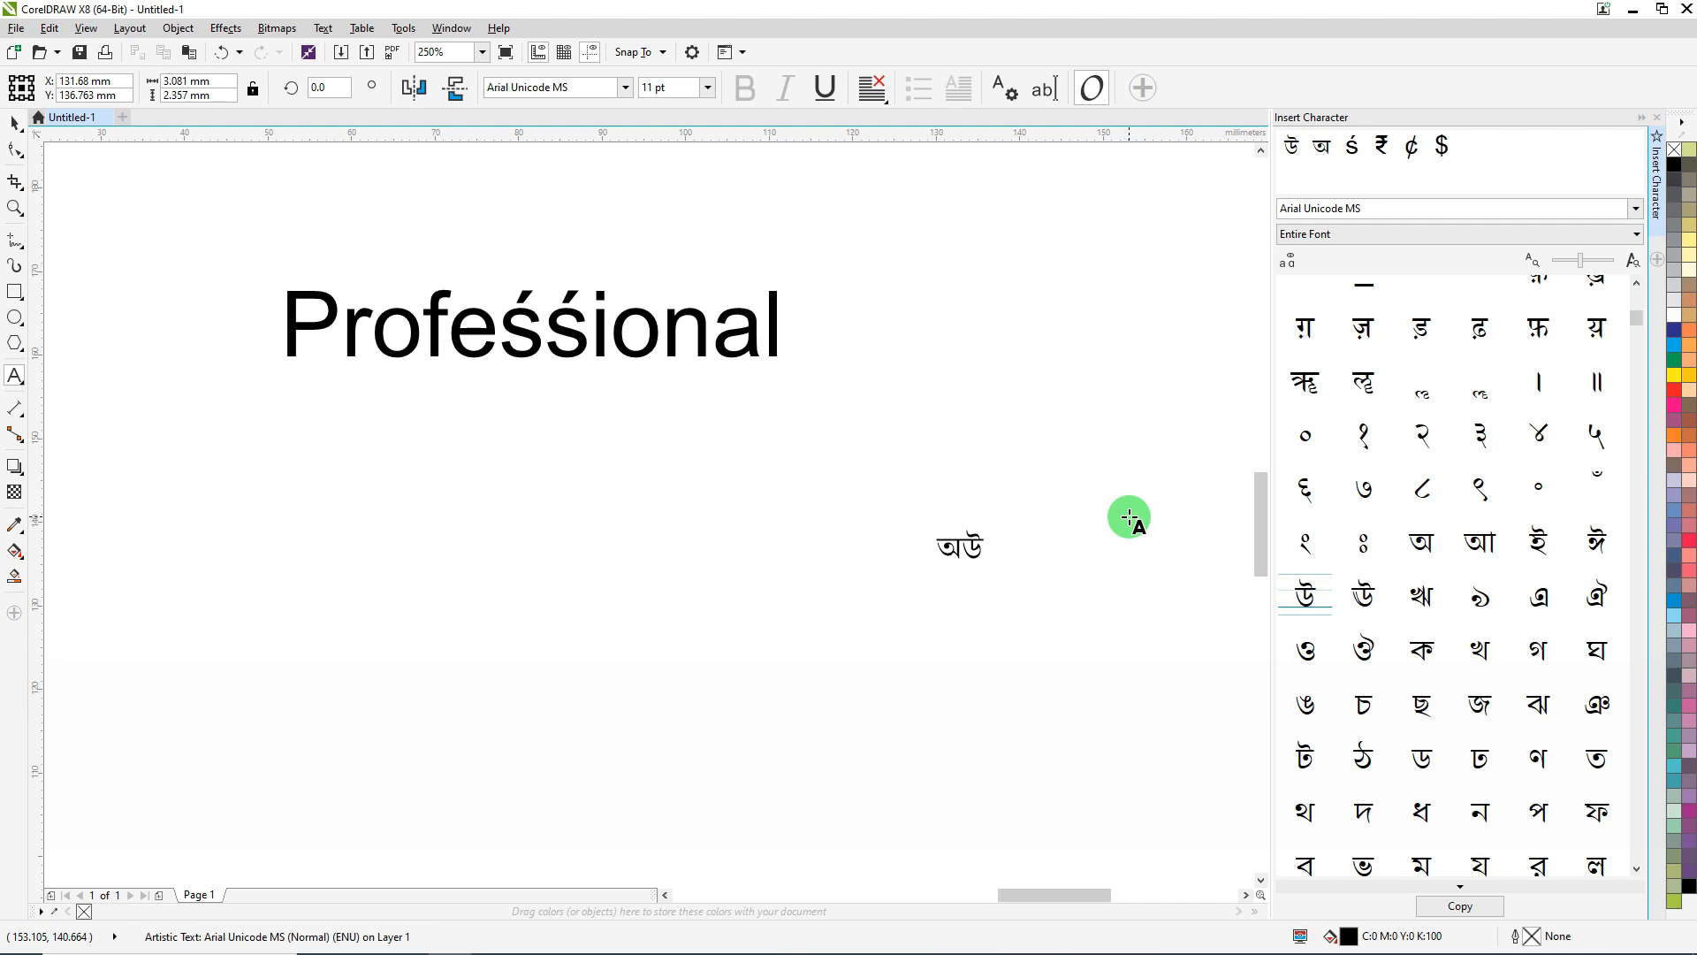
- Open the list of glyph categories available for Arial Unicode MS
{"action": "left_click", "coordinate": [1636, 208]}
{"action": "left_click", "coordinate": [1405, 210]}
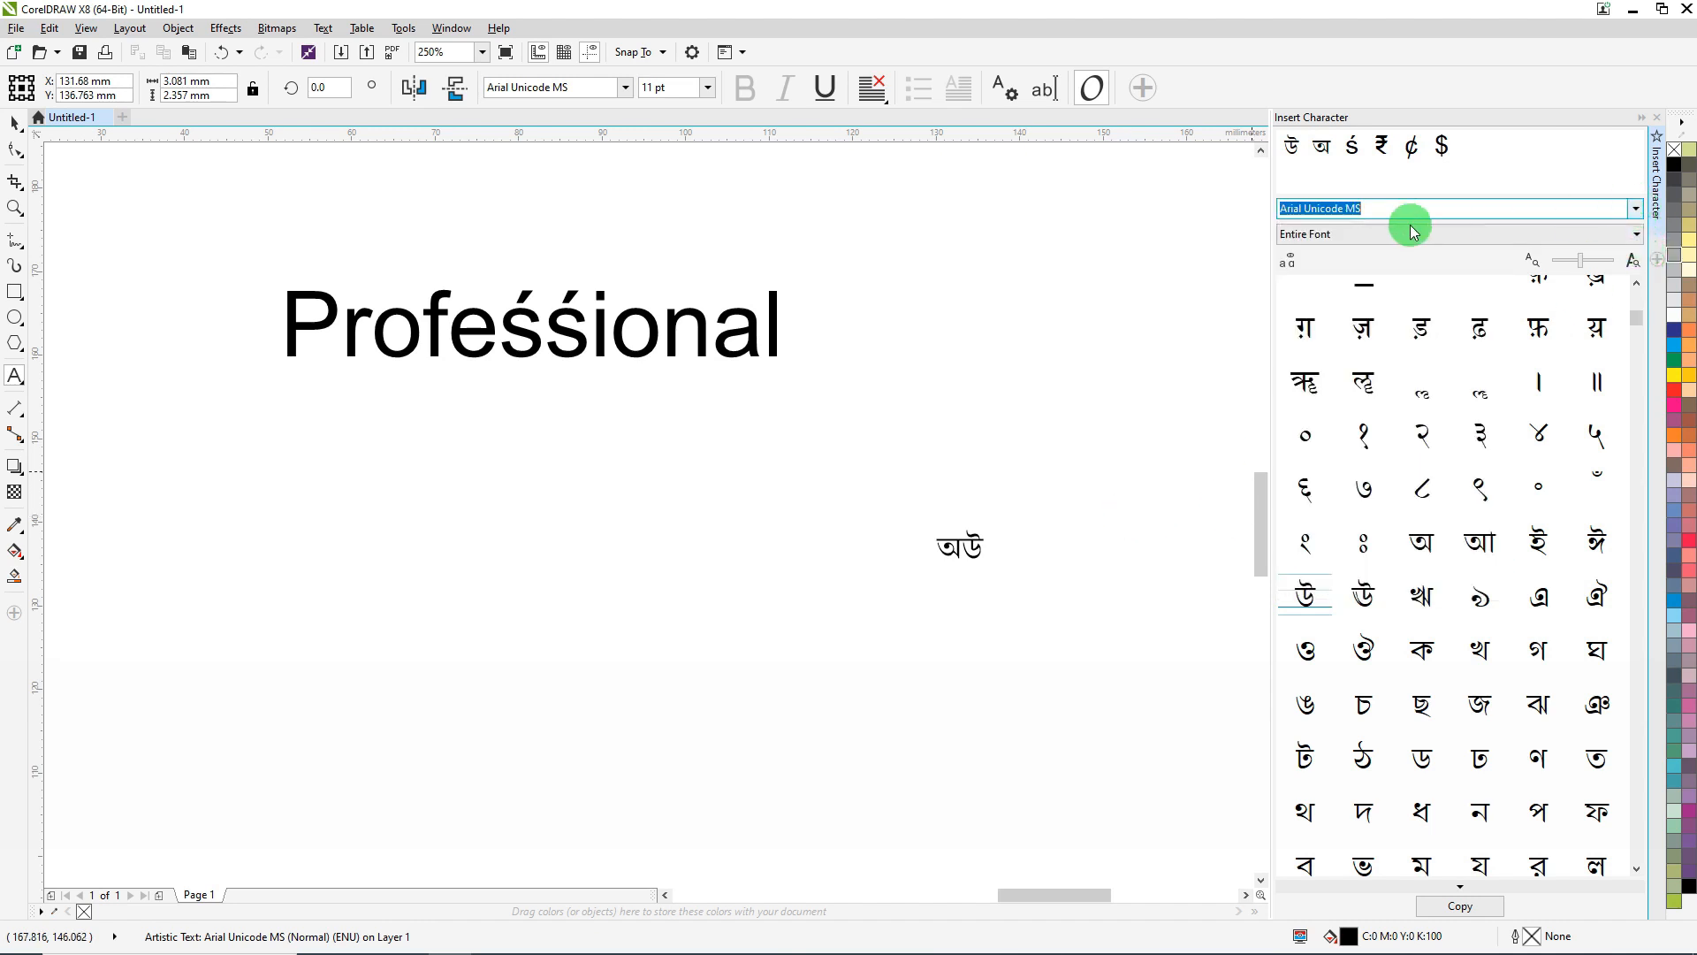
{"action": "left_click", "coordinate": [1309, 233]}
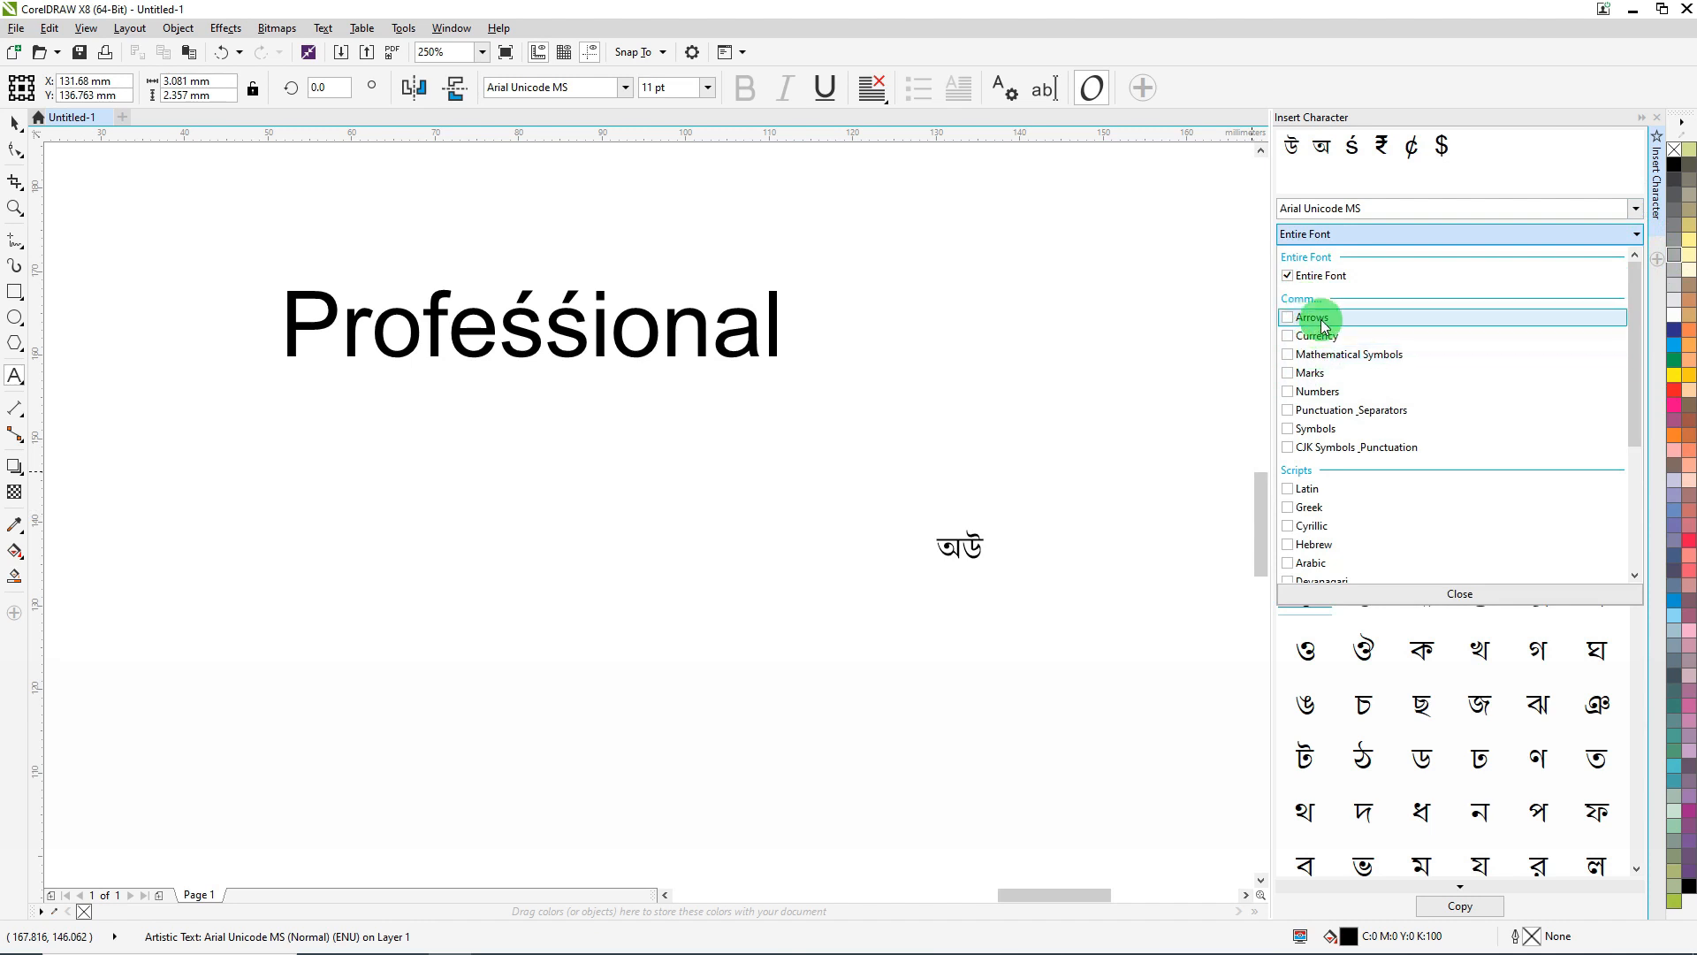